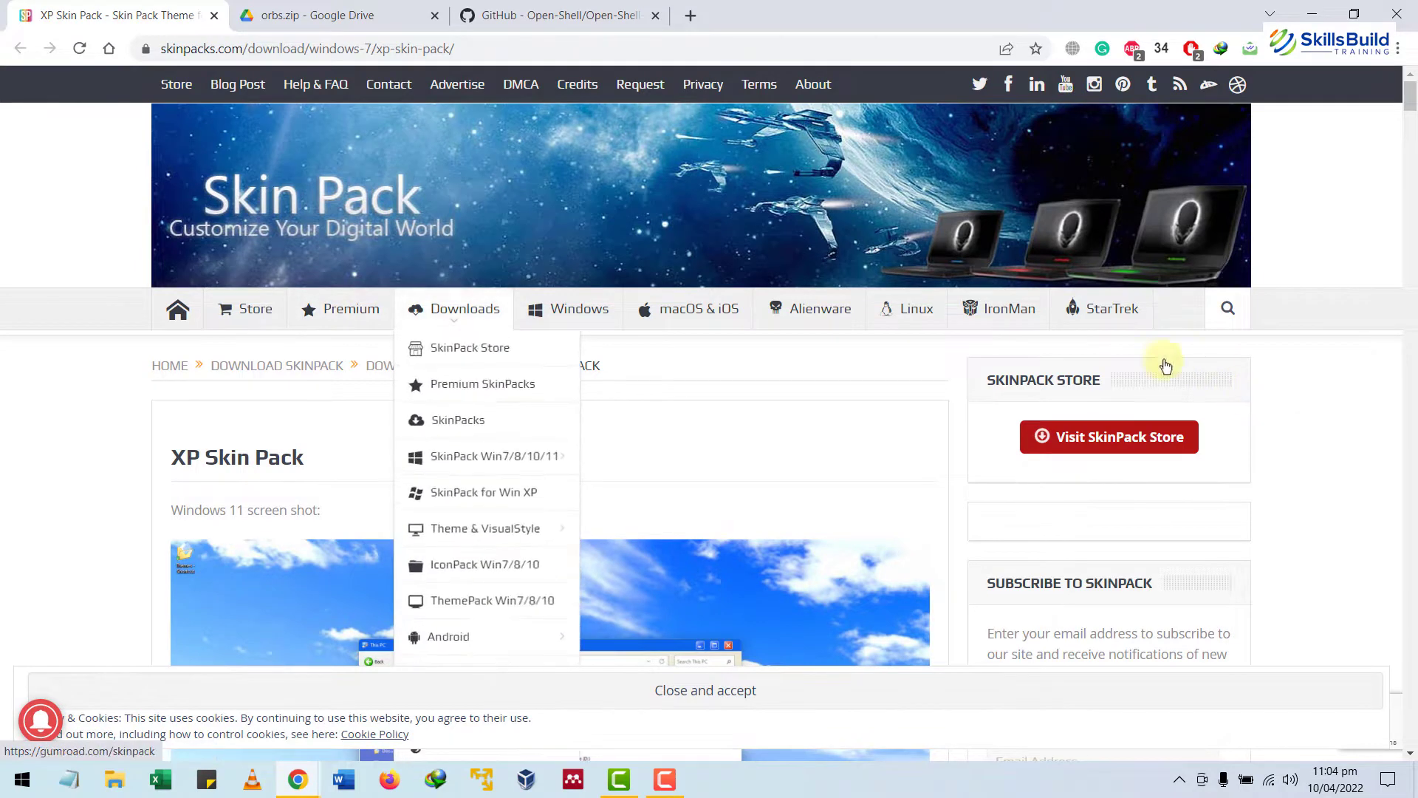
- Review the orbs.zip file page on Google Drive and the Open-Shell-Menu page on GitHub
left_click(320, 16)
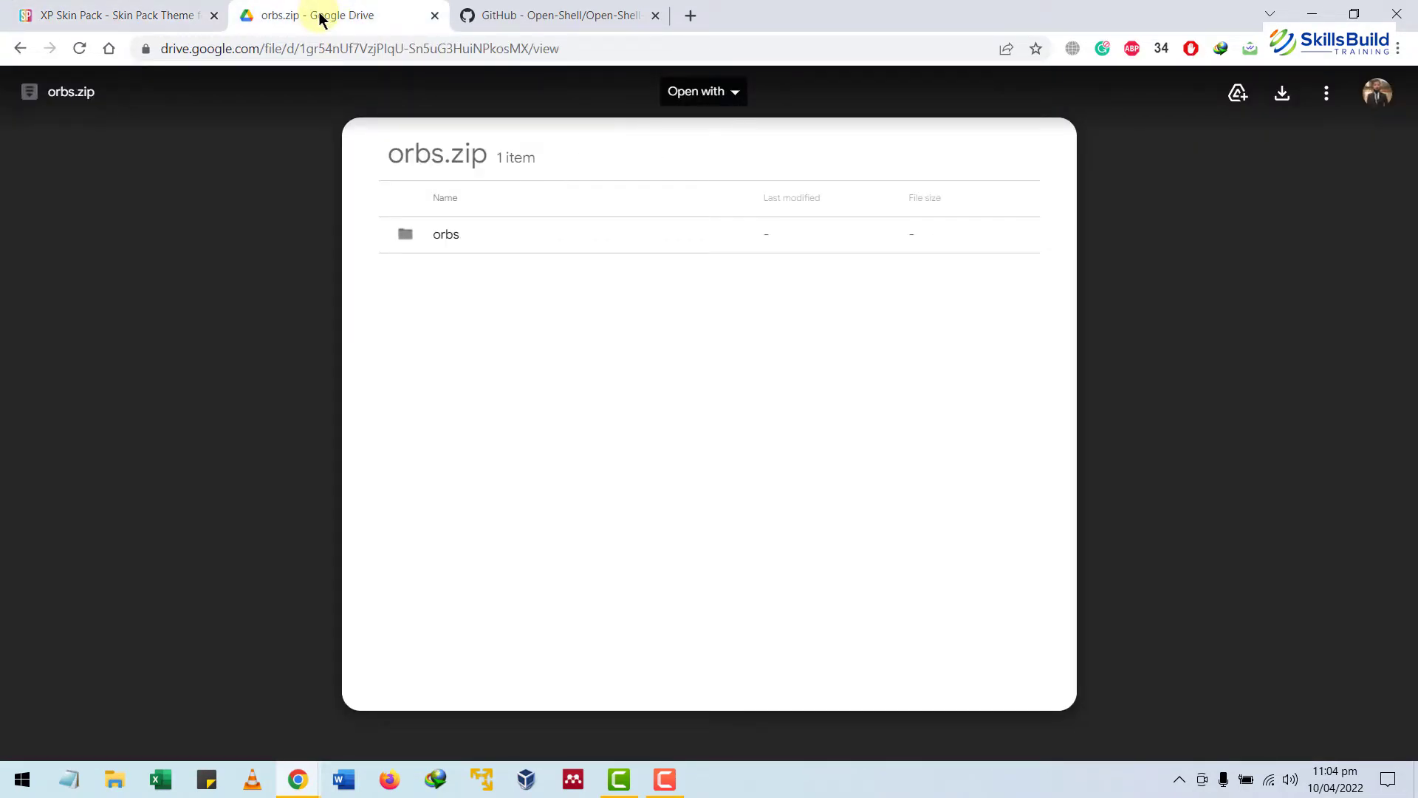
left_click(512, 14)
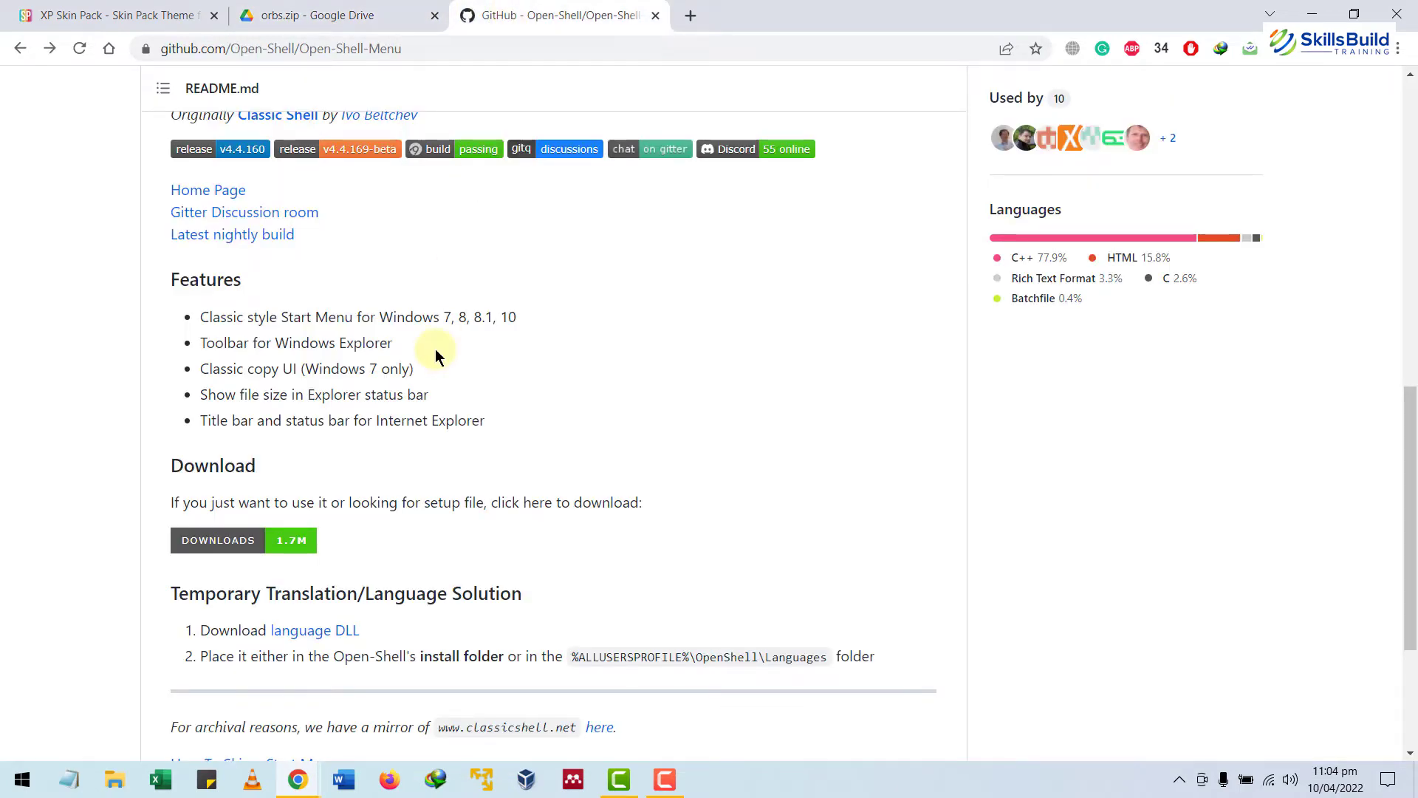
scroll(434, 348, "up", 15)
key("ctrl+Tab")
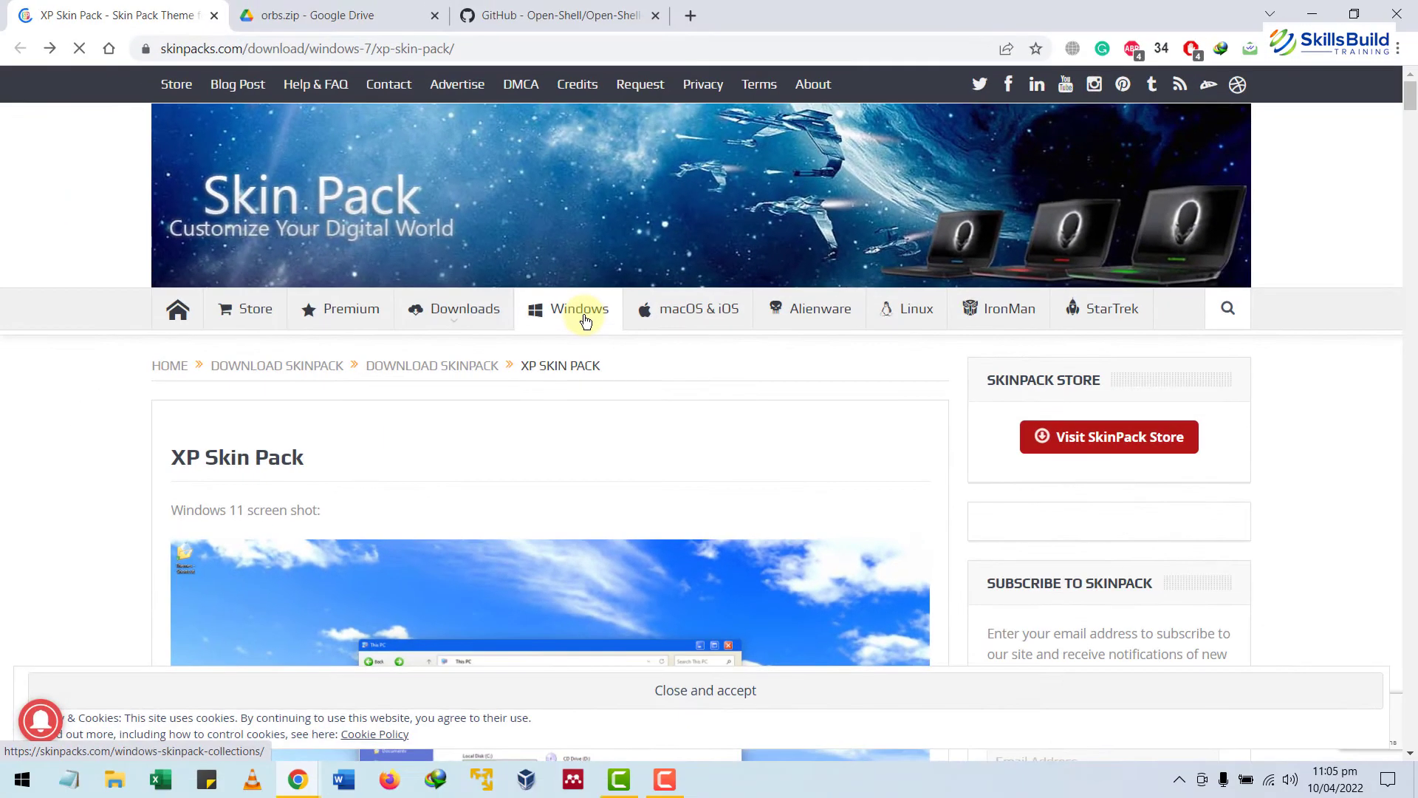
- Find Windows XP SkinPack in the Windows SkinPack Collections list and open its page
left_click(726, 540)
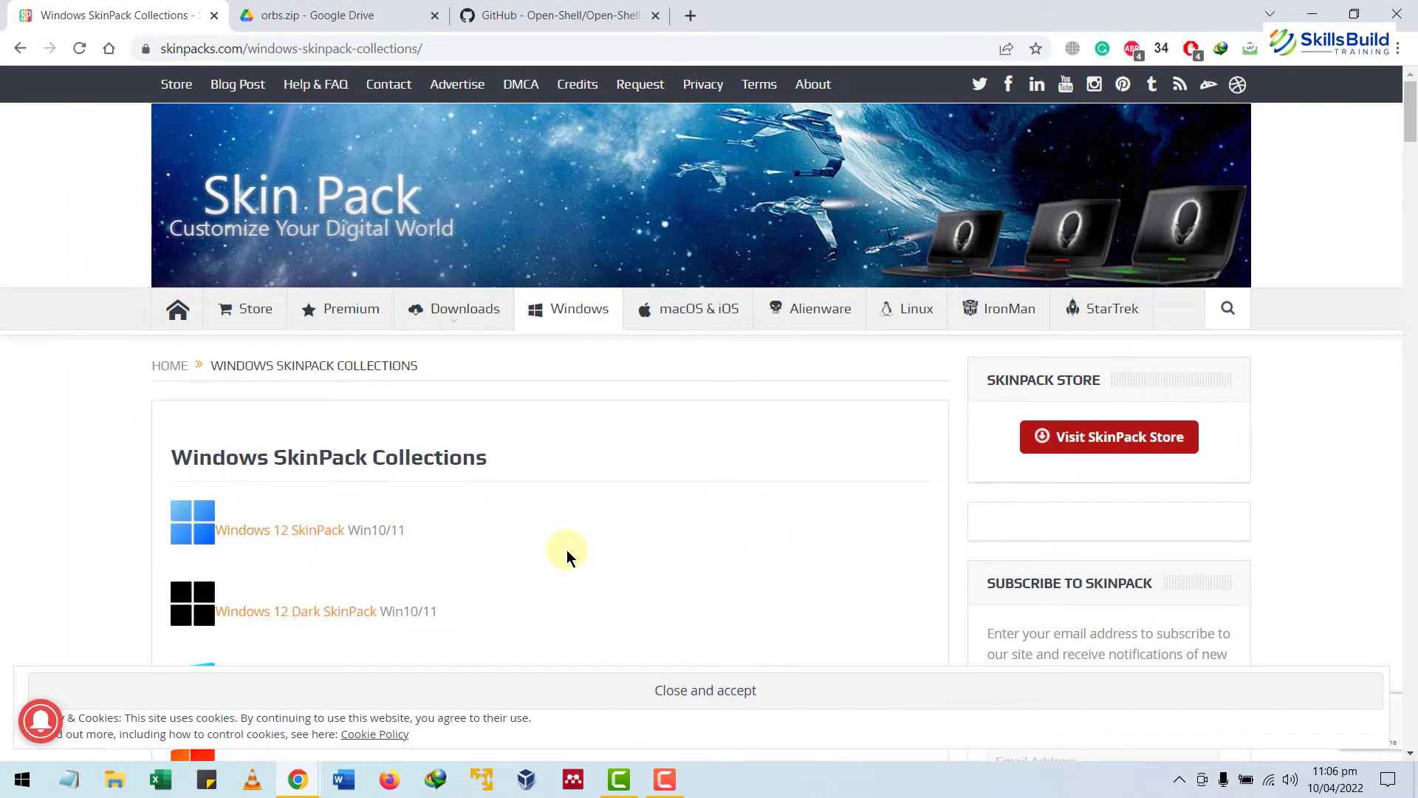
scroll(566, 549, "down", 10)
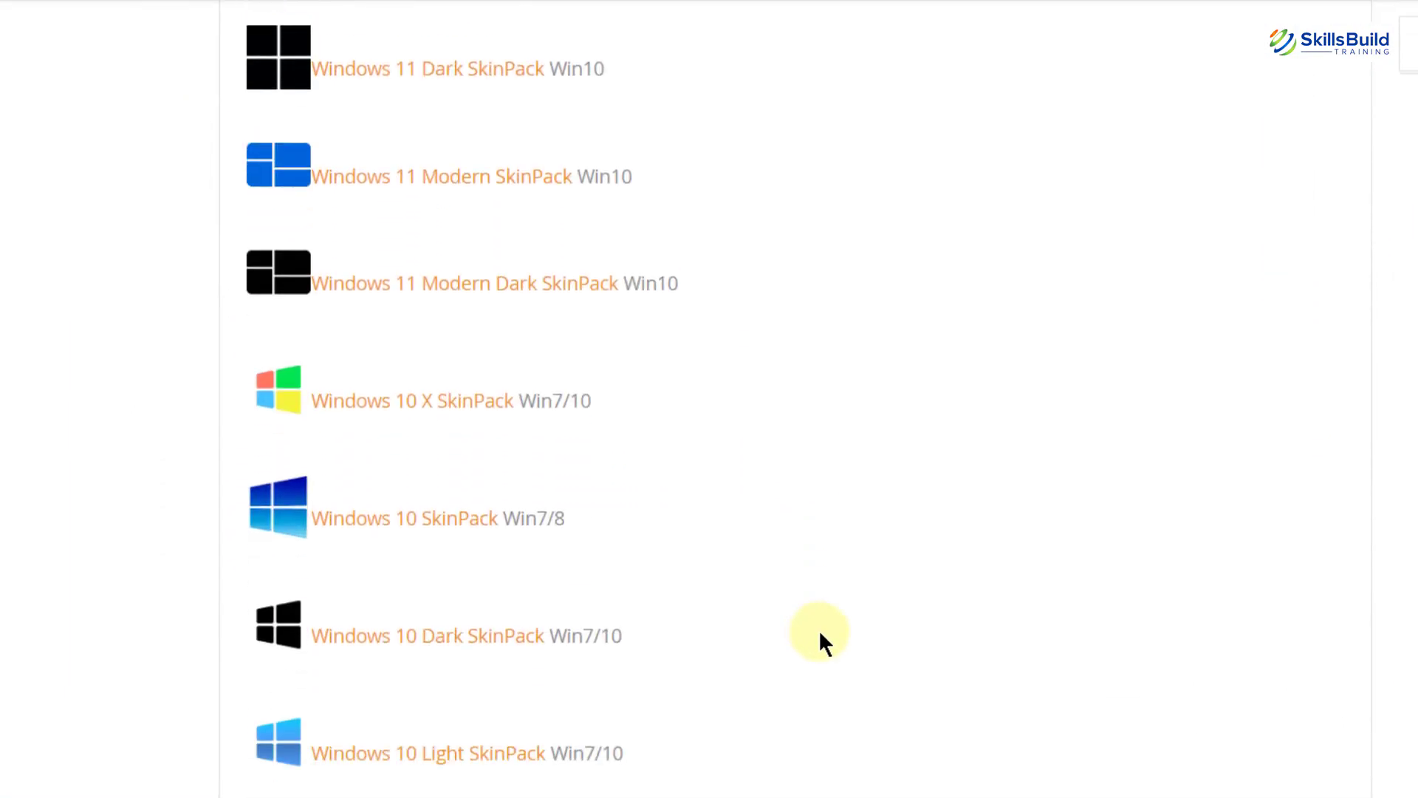
scroll(822, 640, "down", 12)
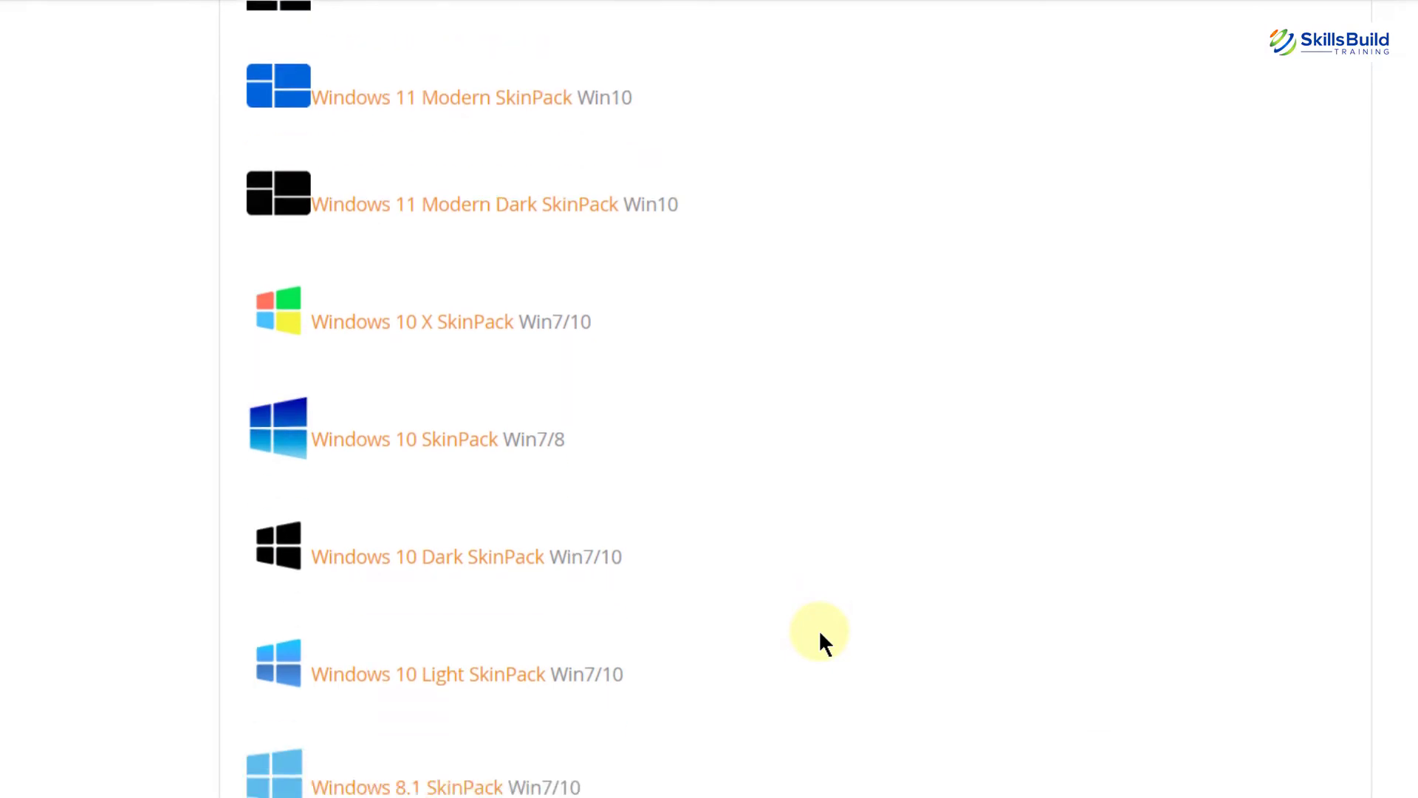
scroll(822, 643, "down", 8)
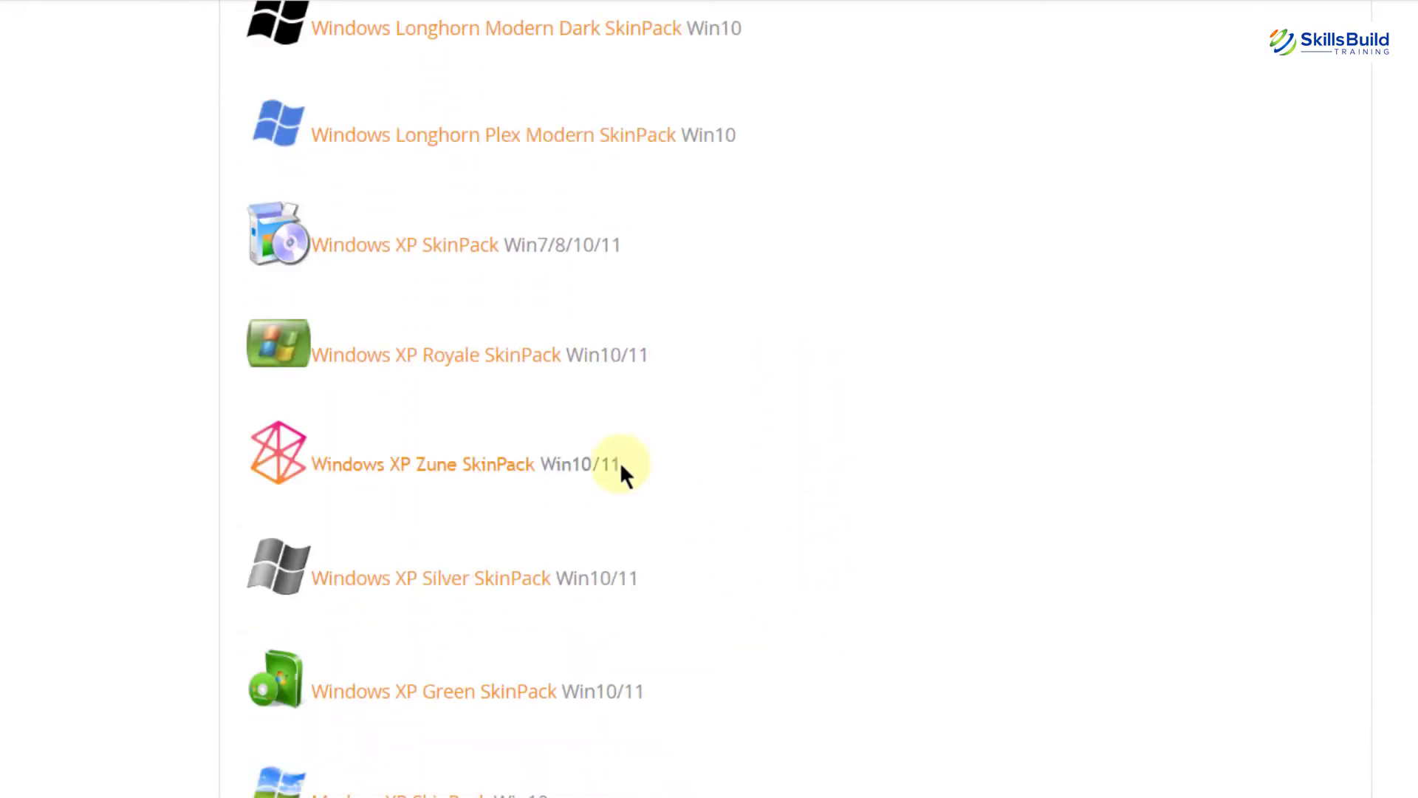
left_click(366, 255)
- Find the download options on the XP Skin Pack page and choose the free Lite version
scroll(252, 288, "down", 15)
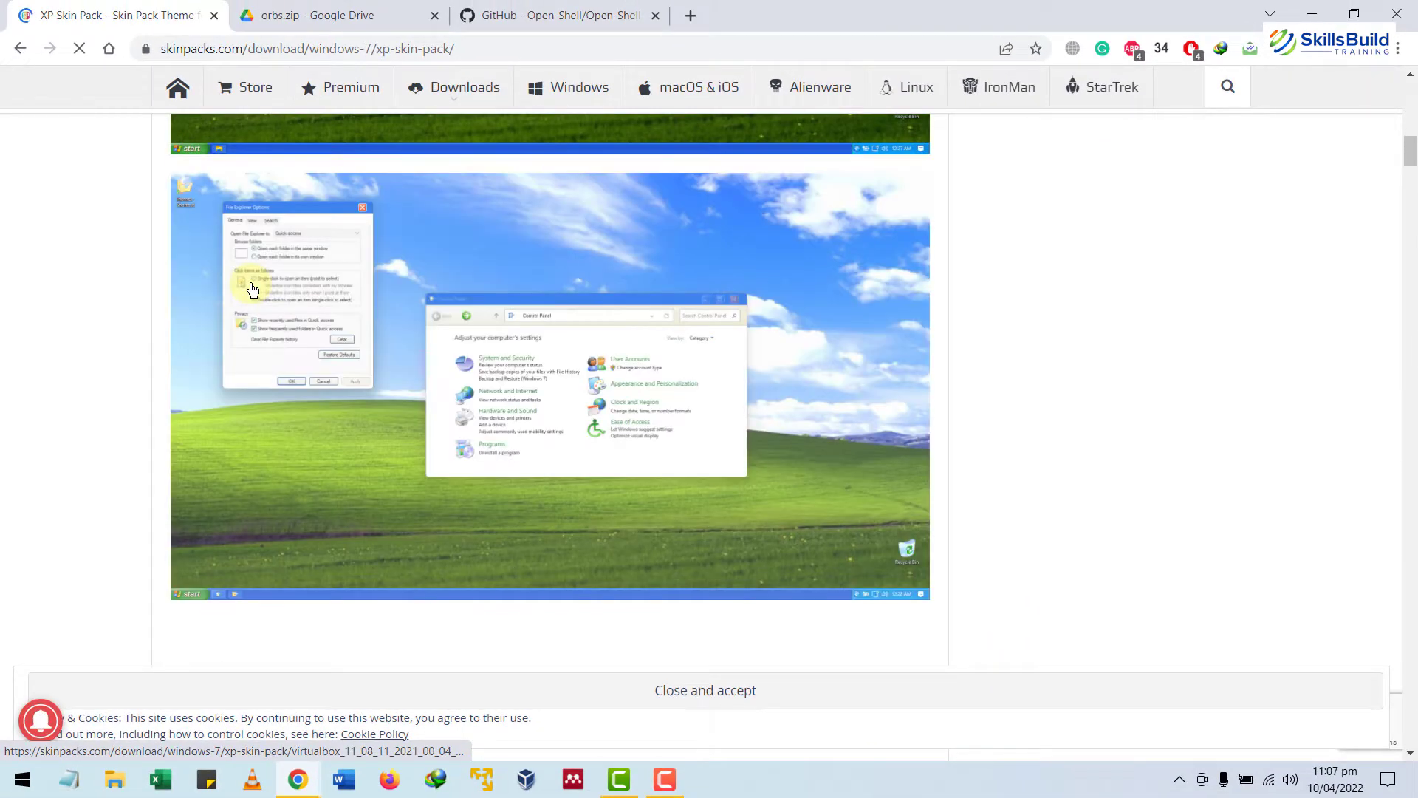
scroll(251, 288, "down", 15)
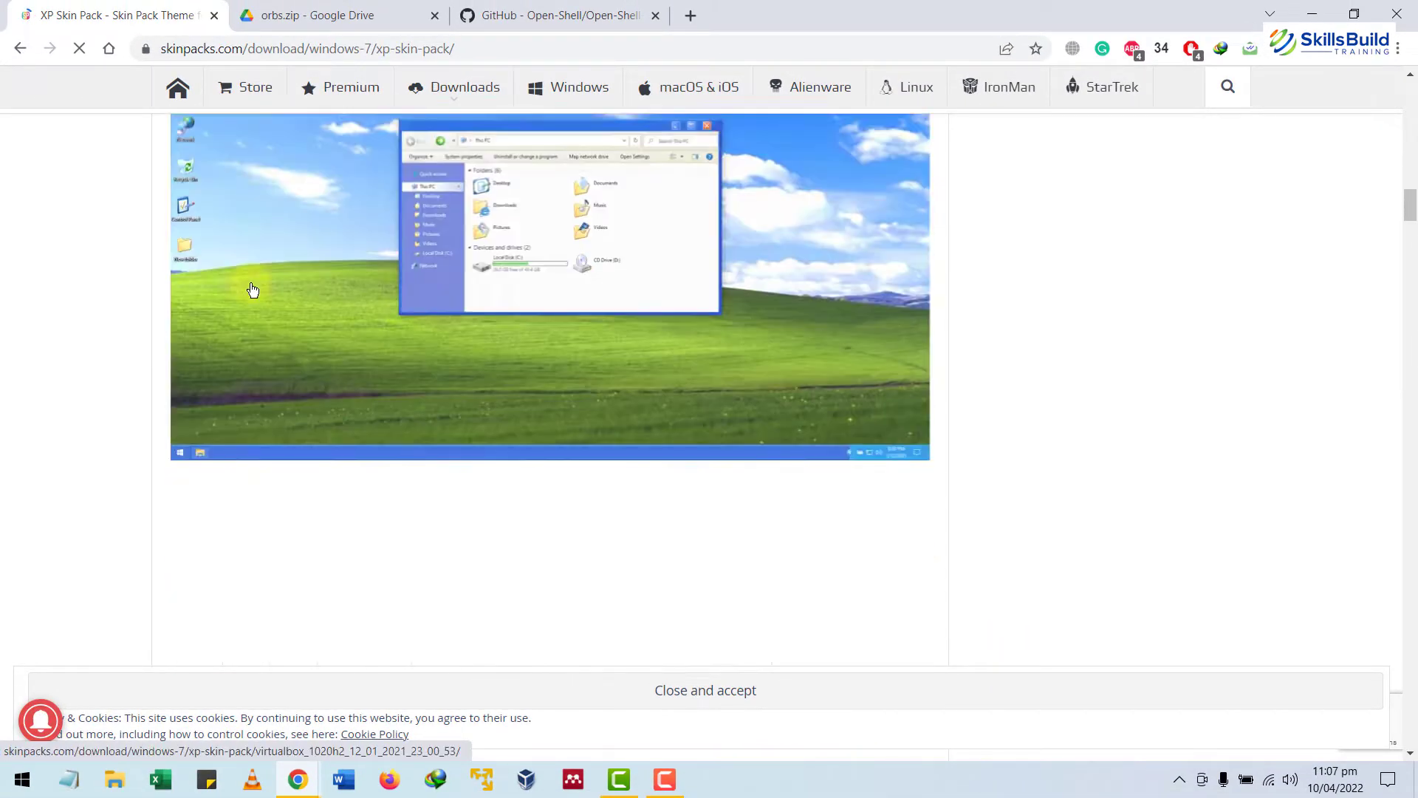
scroll(252, 288, "down", 15)
scroll(251, 289, "down", 10)
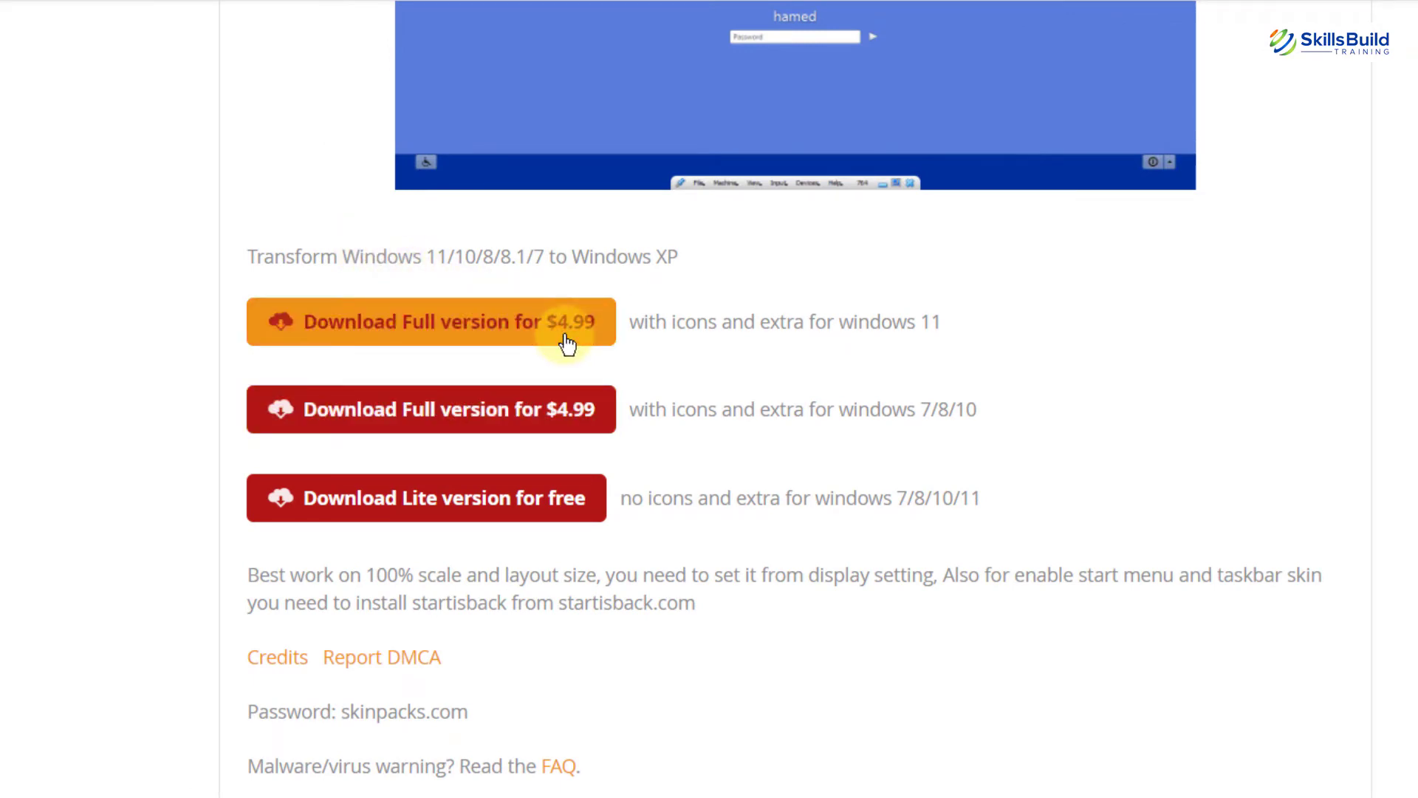
left_click(419, 501)
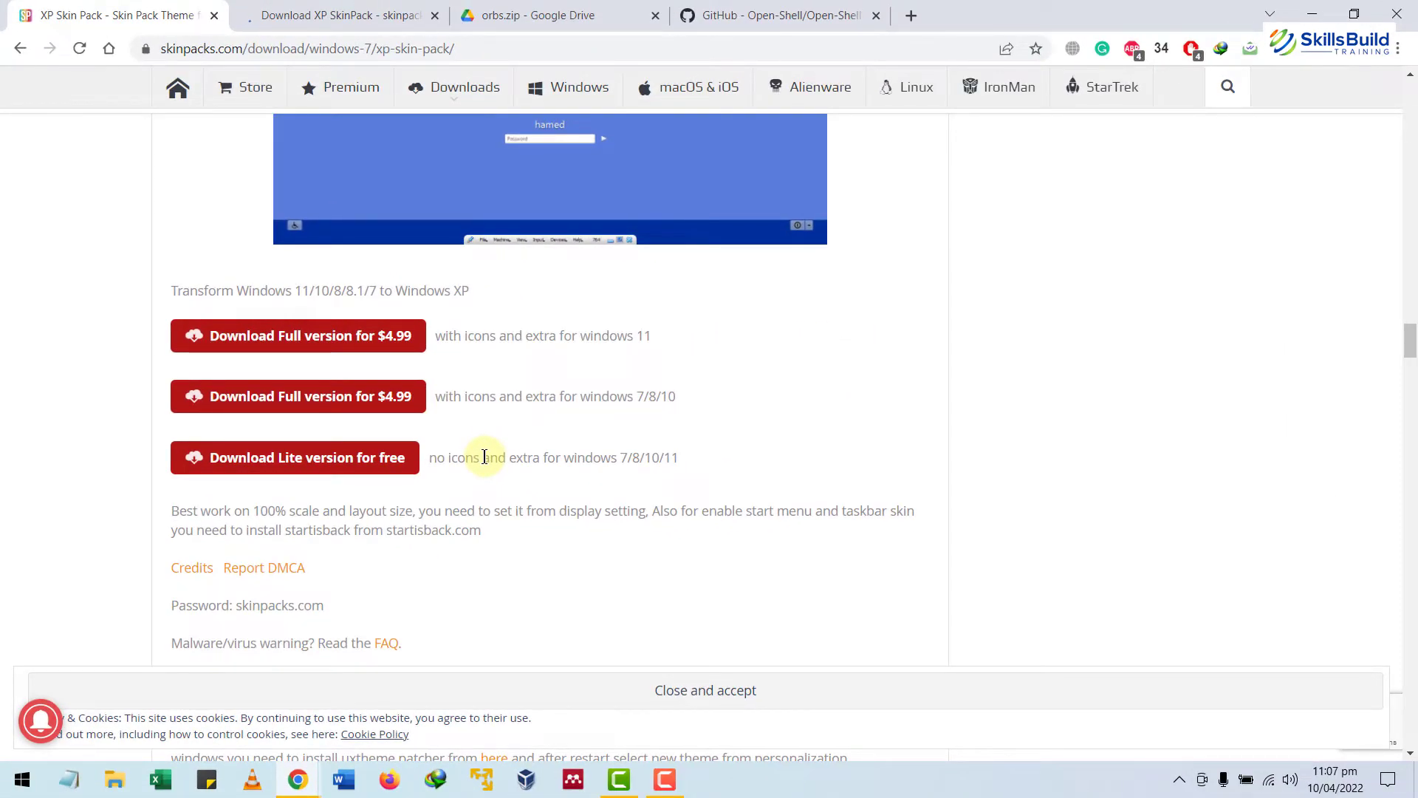
- Skip to the XP SkinPack file list and download SkinPack XP for windows 7.8.10.sfx.exe
left_click(341, 9)
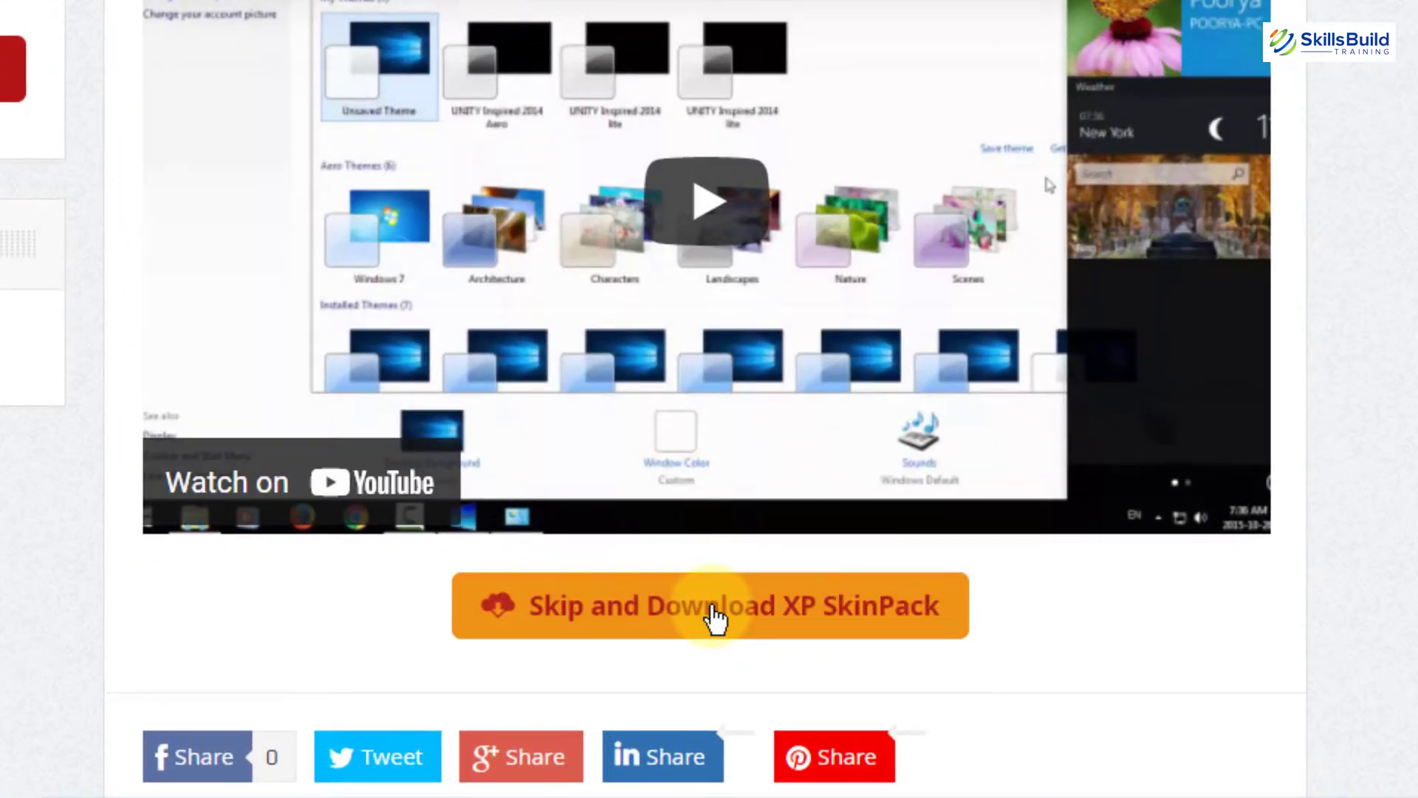
left_click(713, 616)
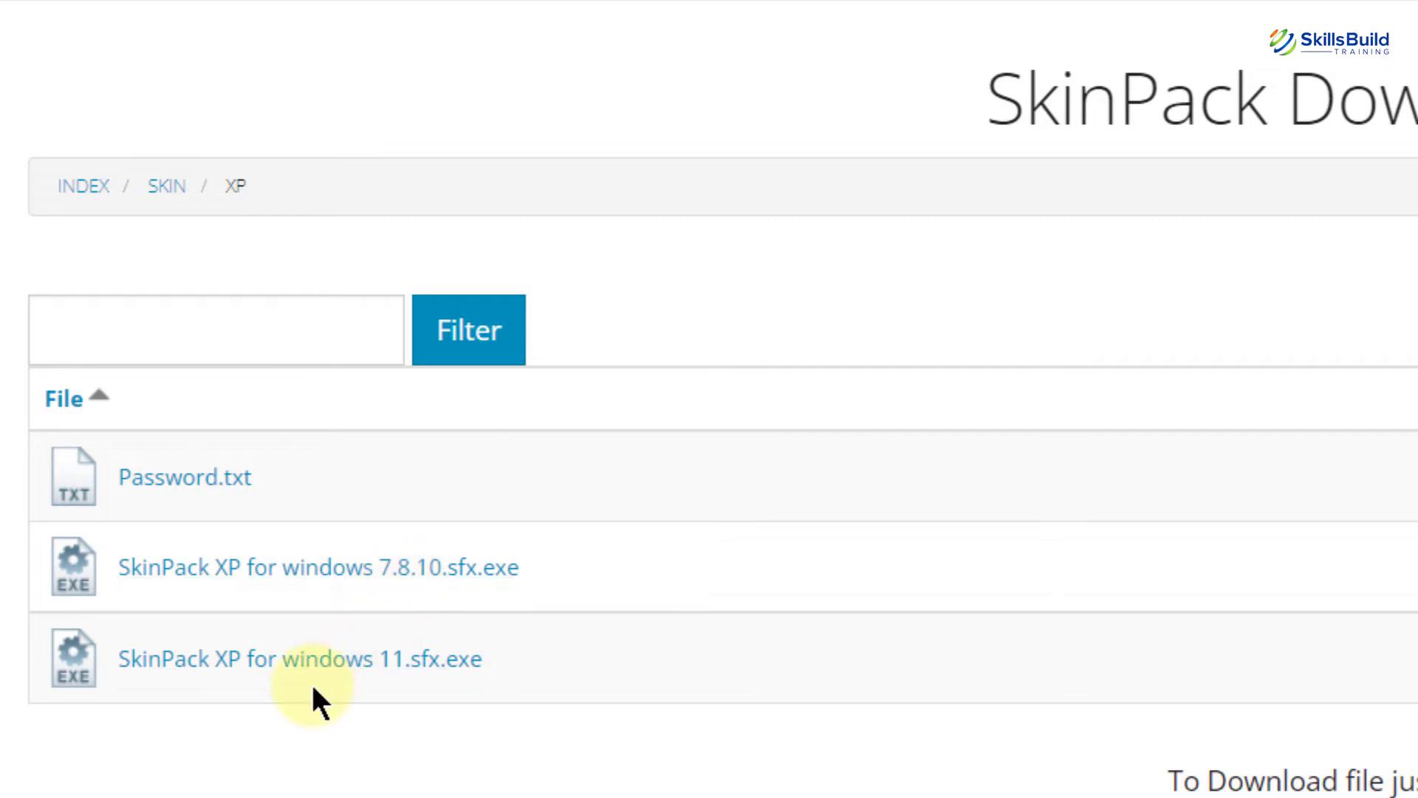
left_click(309, 583)
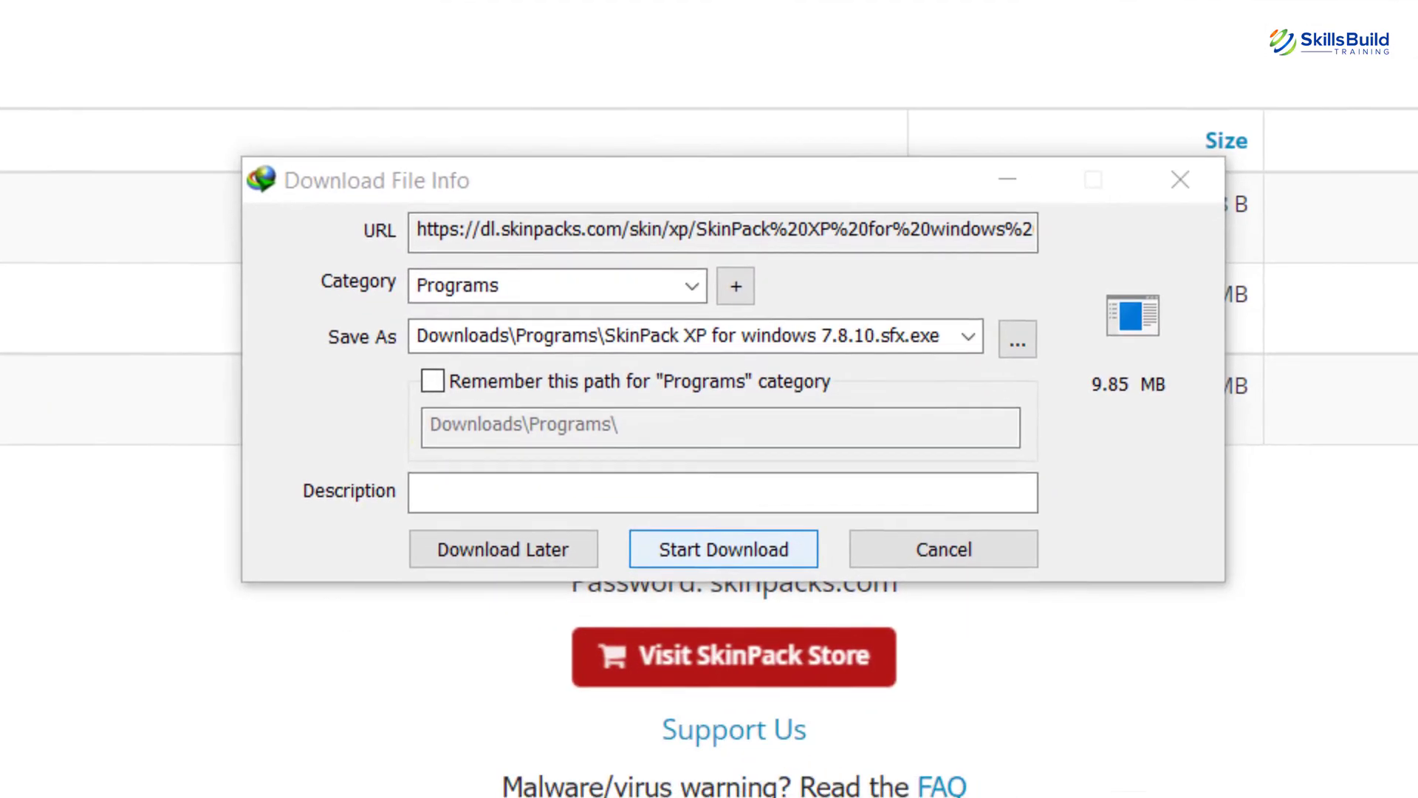
left_click(701, 540)
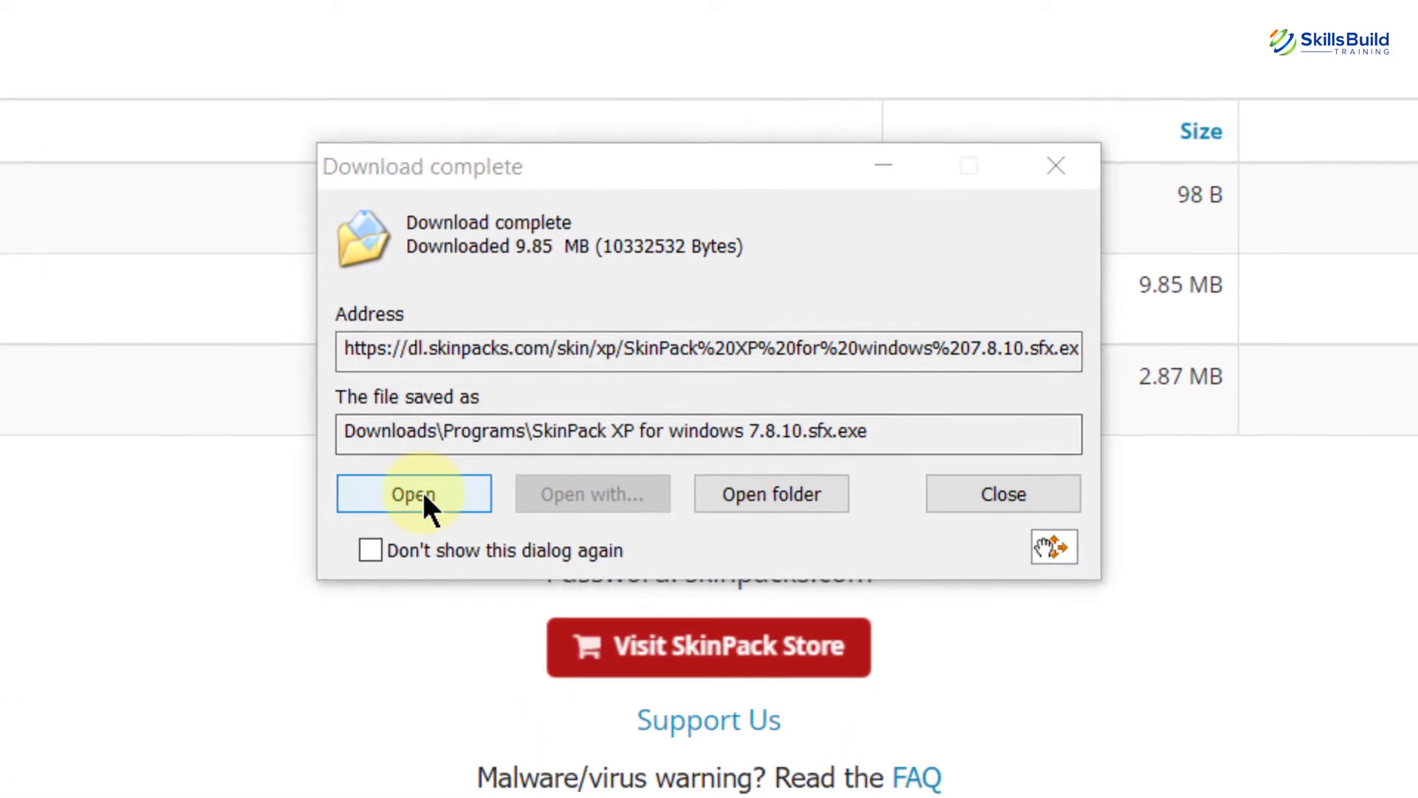
- Open the downloaded SkinPack XP archive and unlock it with the archive password
left_click(561, 446)
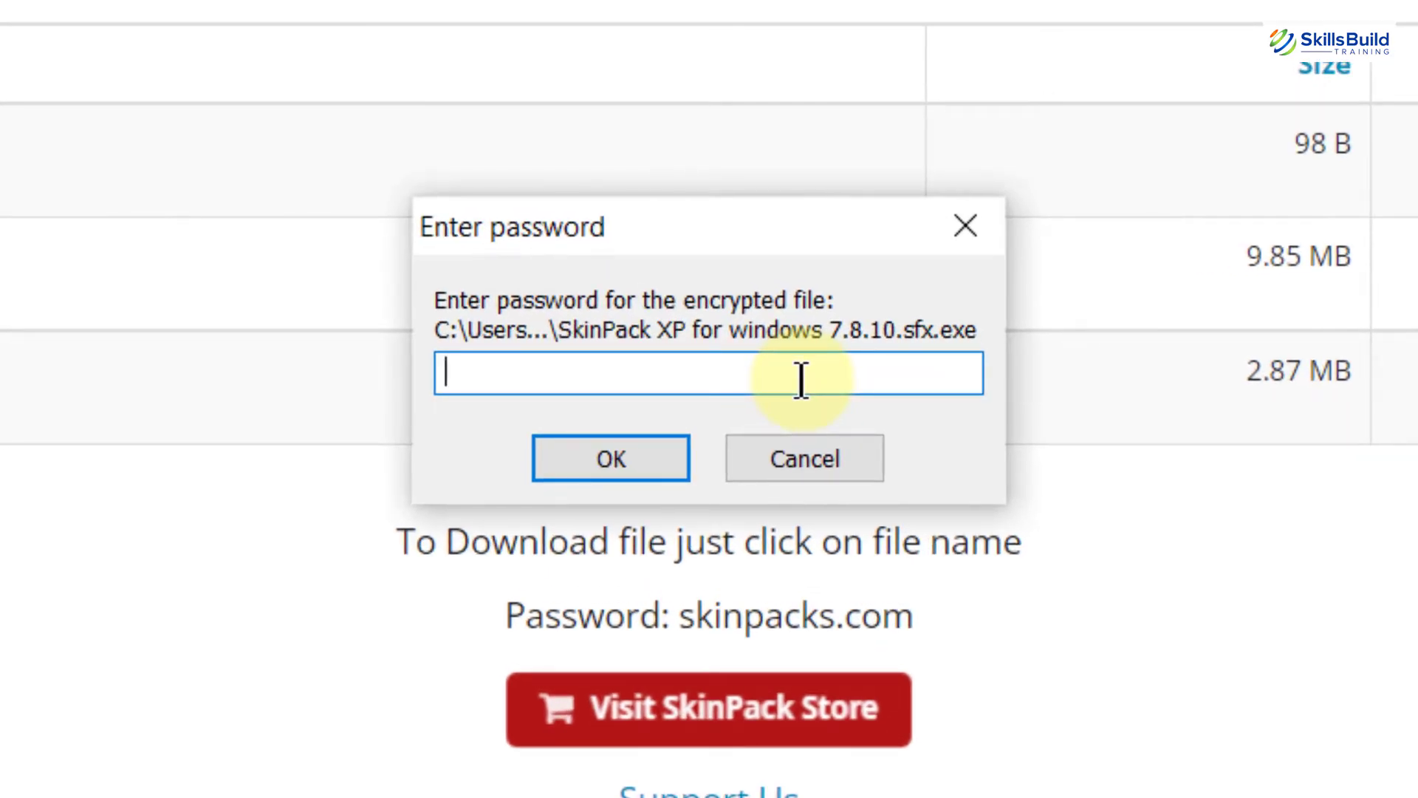
type("skinpack")
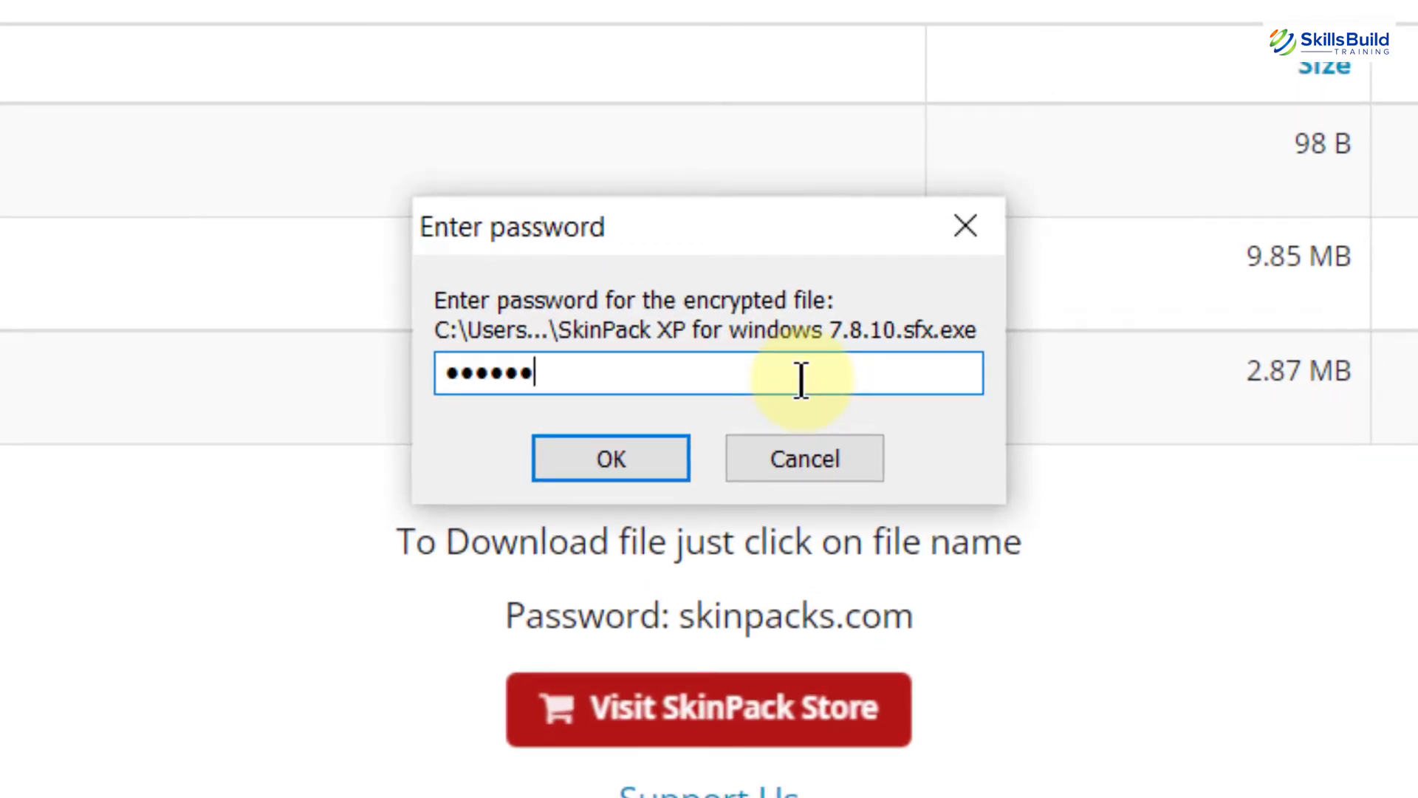
type("s.com")
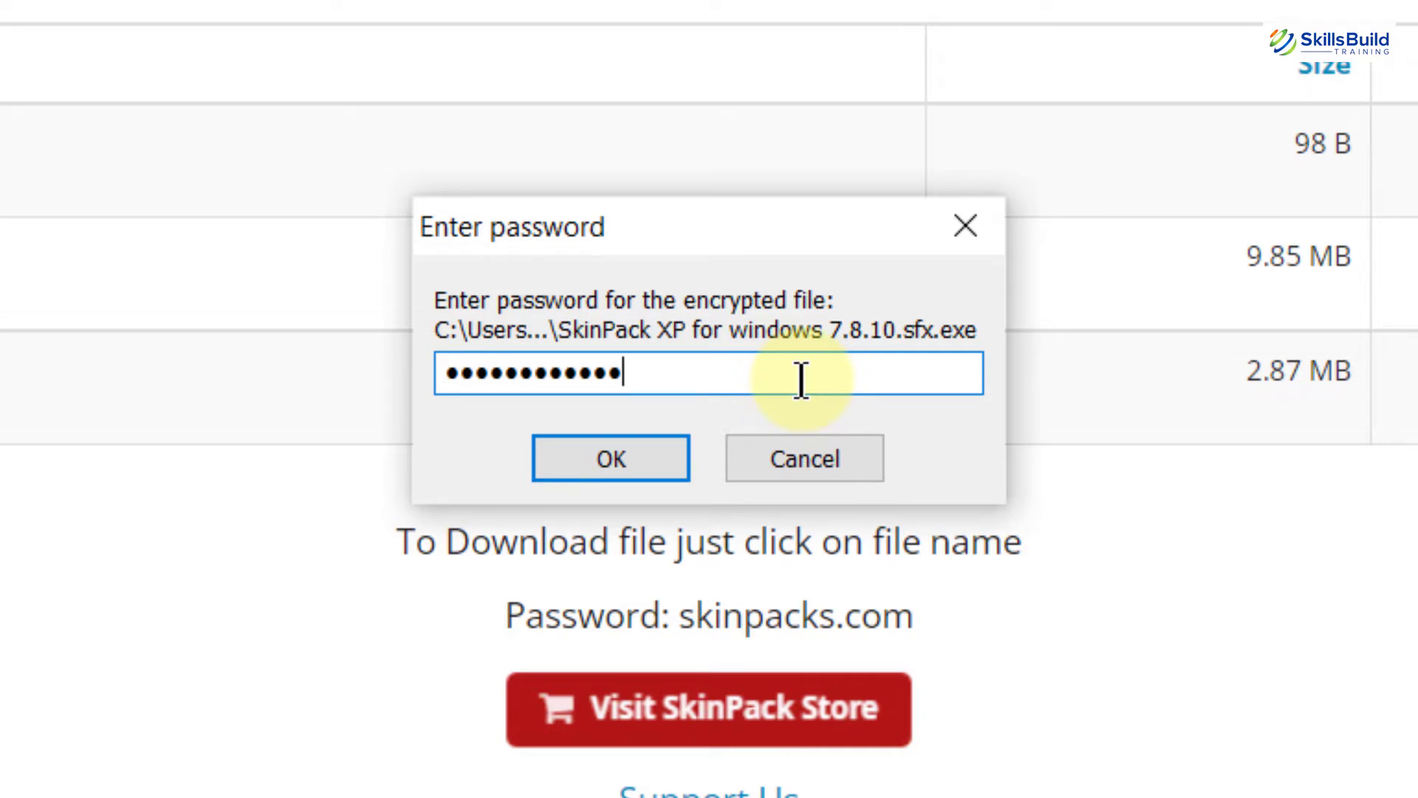
key("Return")
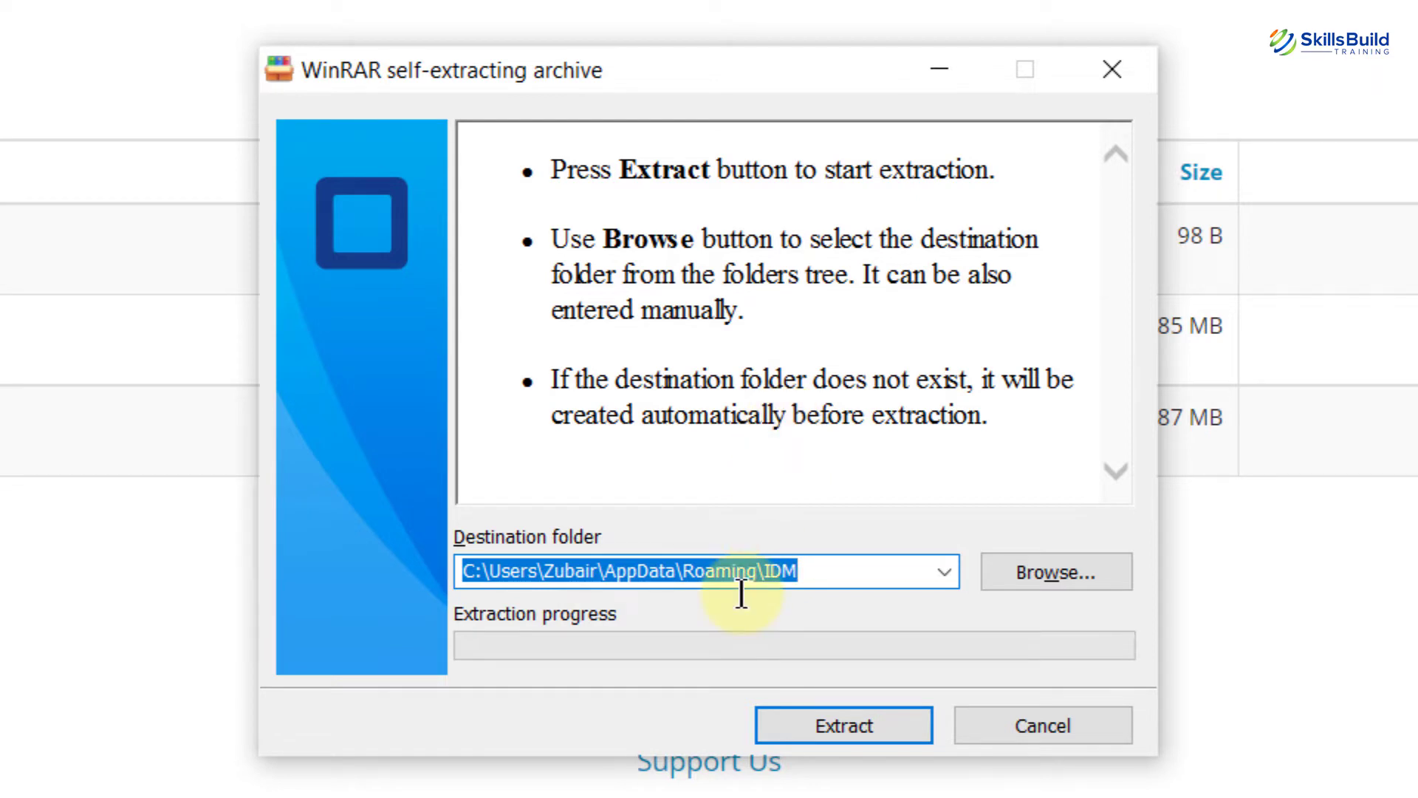
- Create a desktop folder named Skin Pack while choosing the destination, and extract the archive to the Desktop\New folder path
left_click(1032, 568)
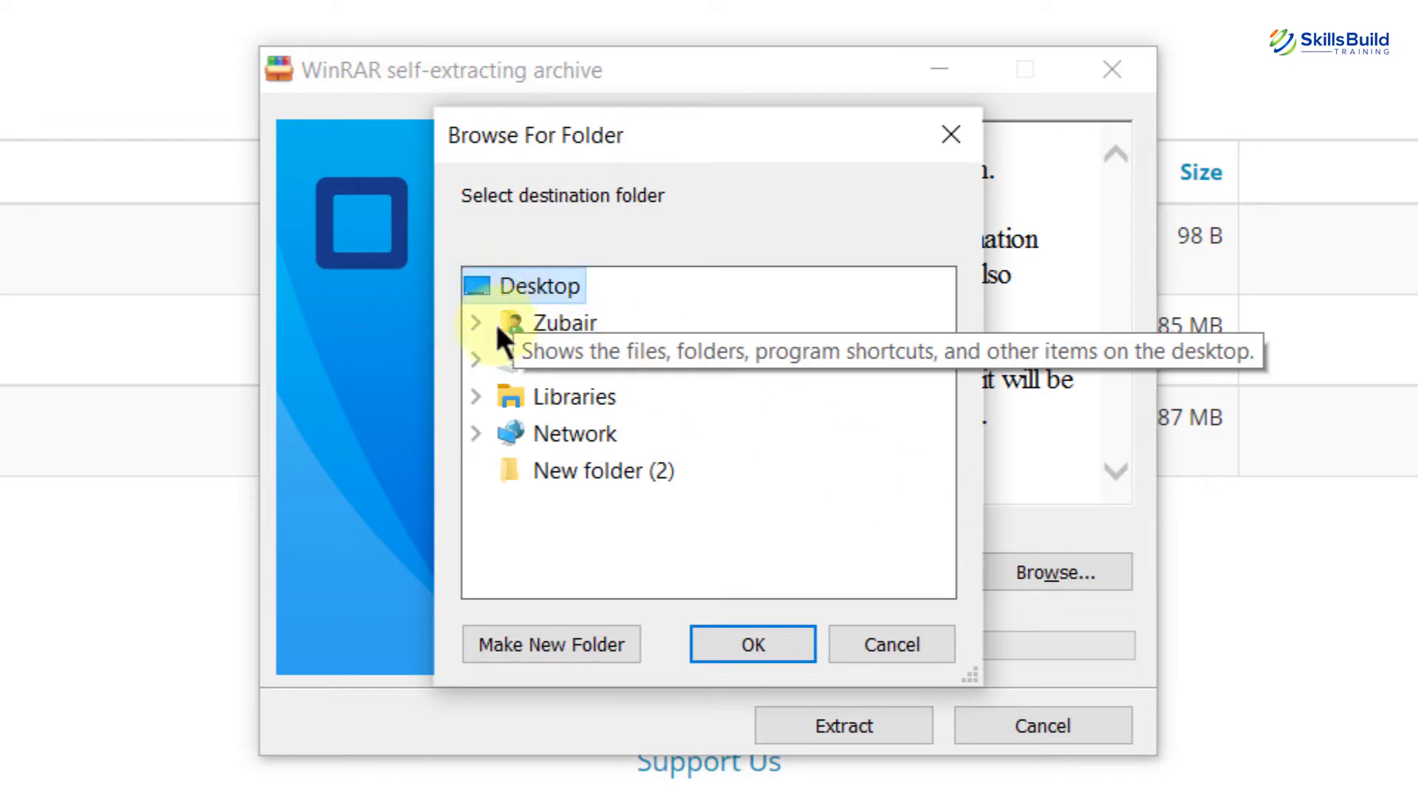
left_click(521, 625)
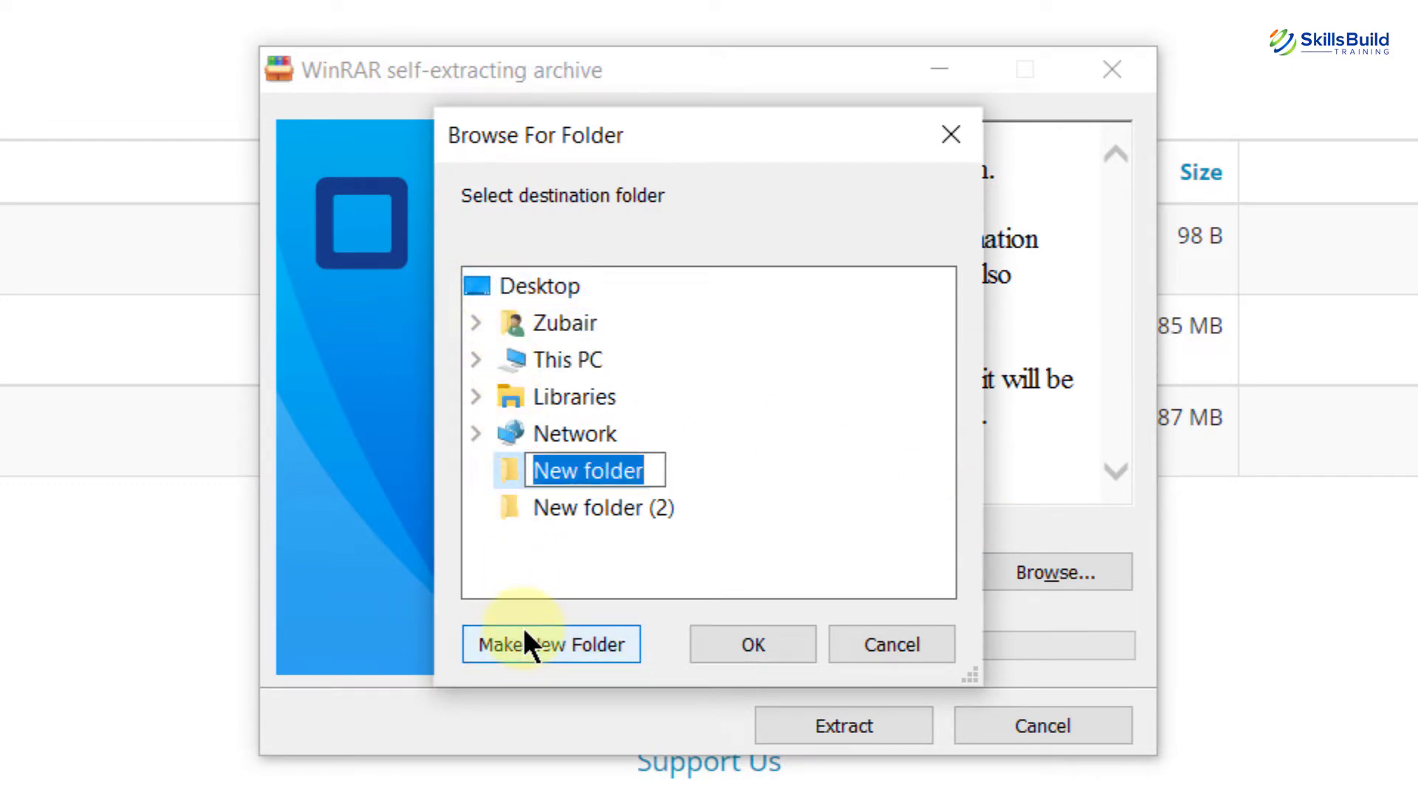
type("Skin Pack")
left_click(752, 647)
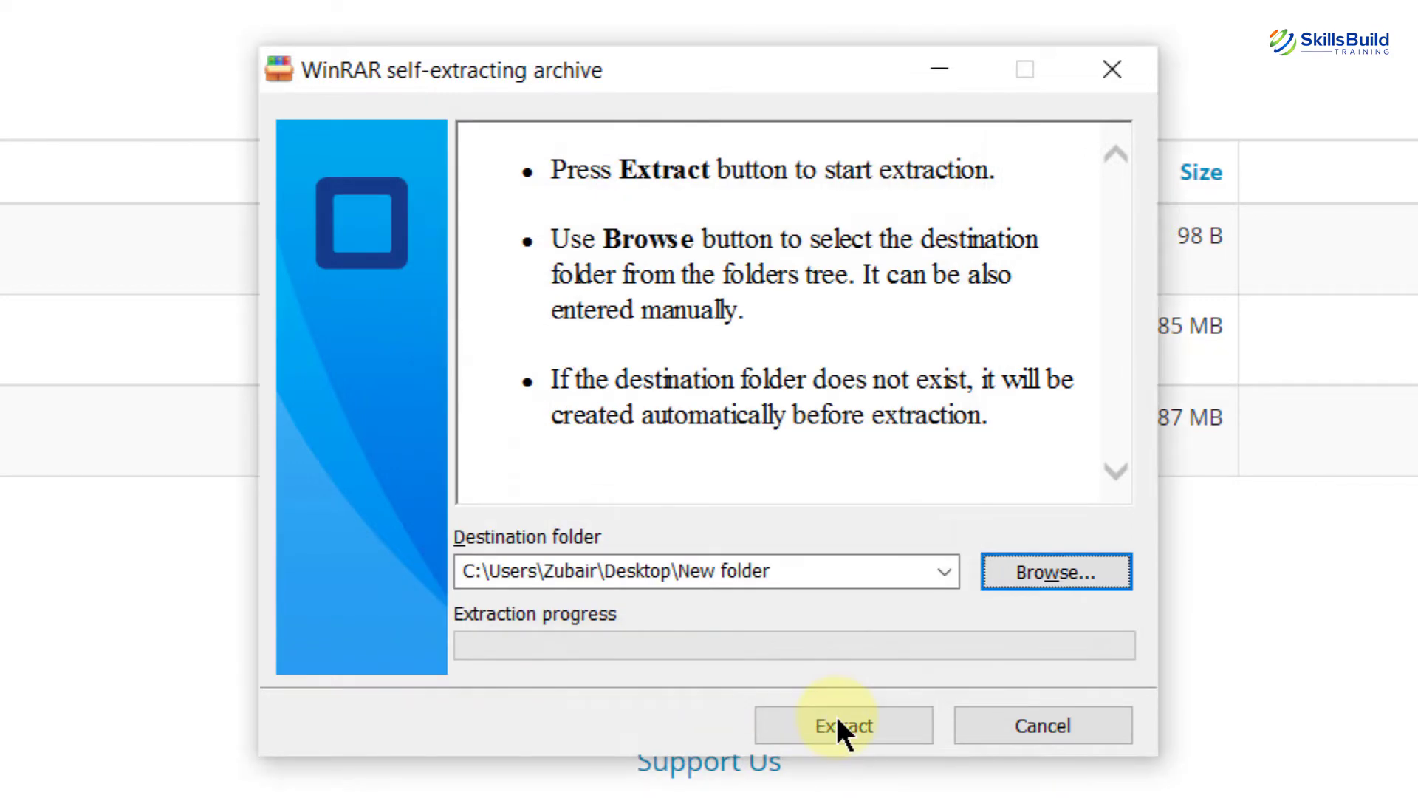
left_click(841, 725)
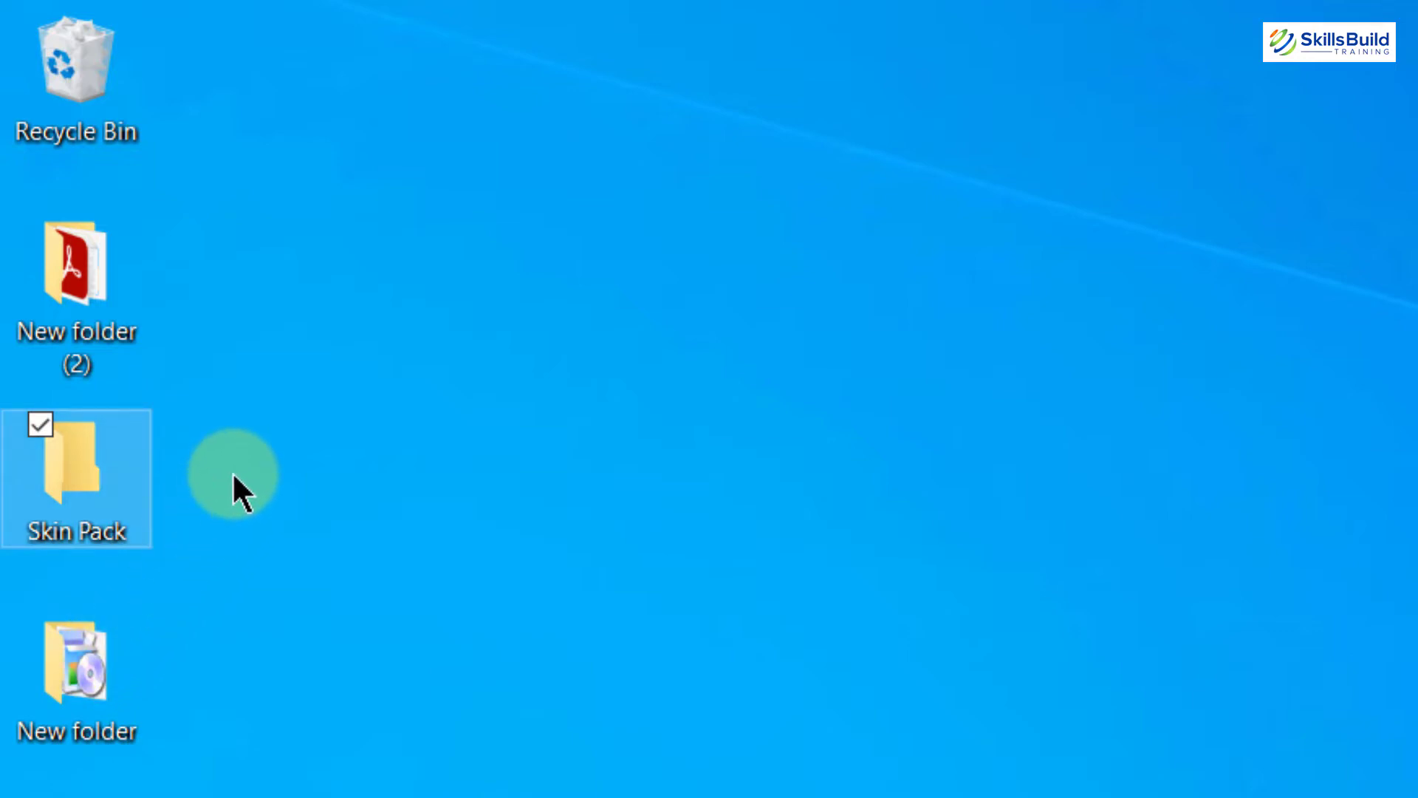
- Open New folder on the desktop and run SkinPack XP.exe
left_click(76, 647)
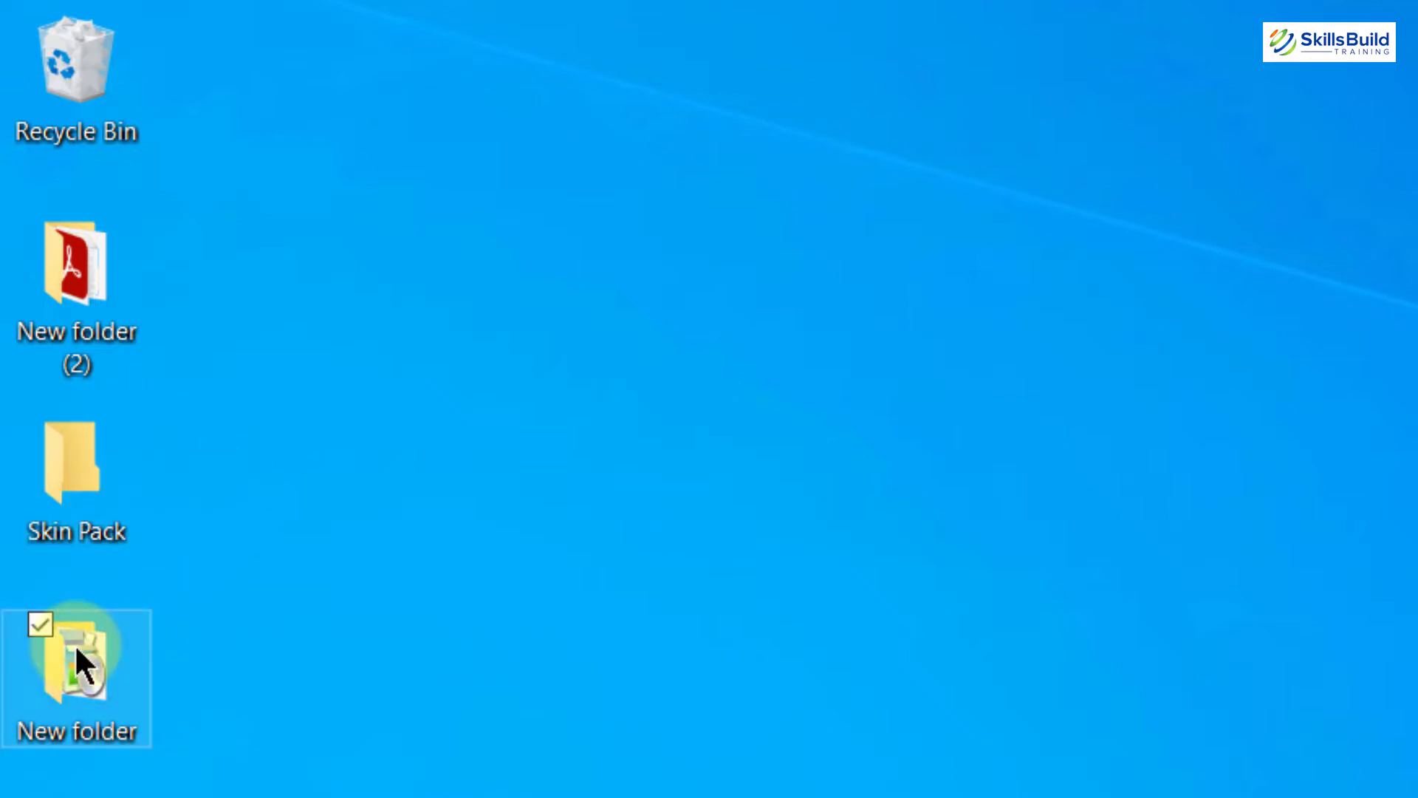
double_click(74, 644)
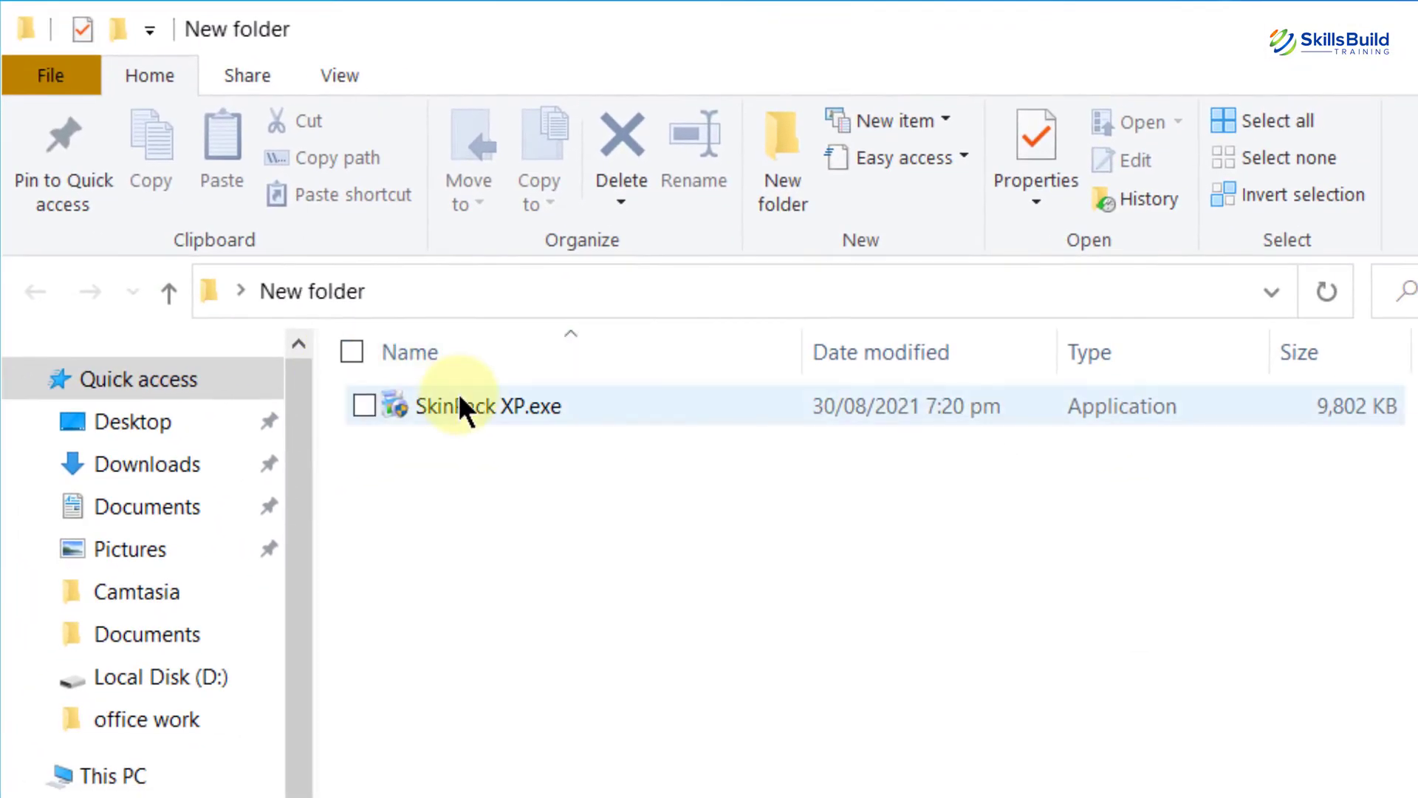
mouse_move(458, 399)
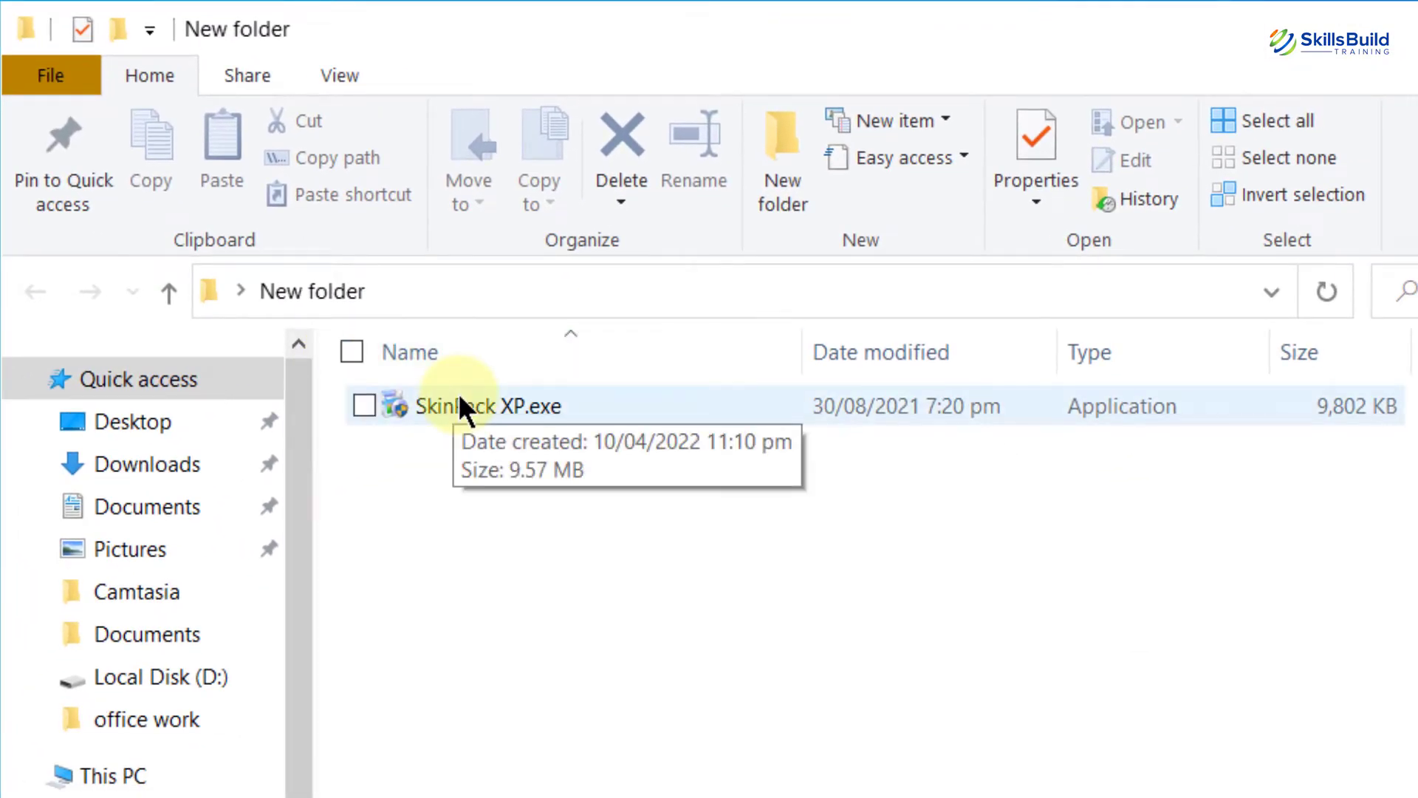
double_click(459, 402)
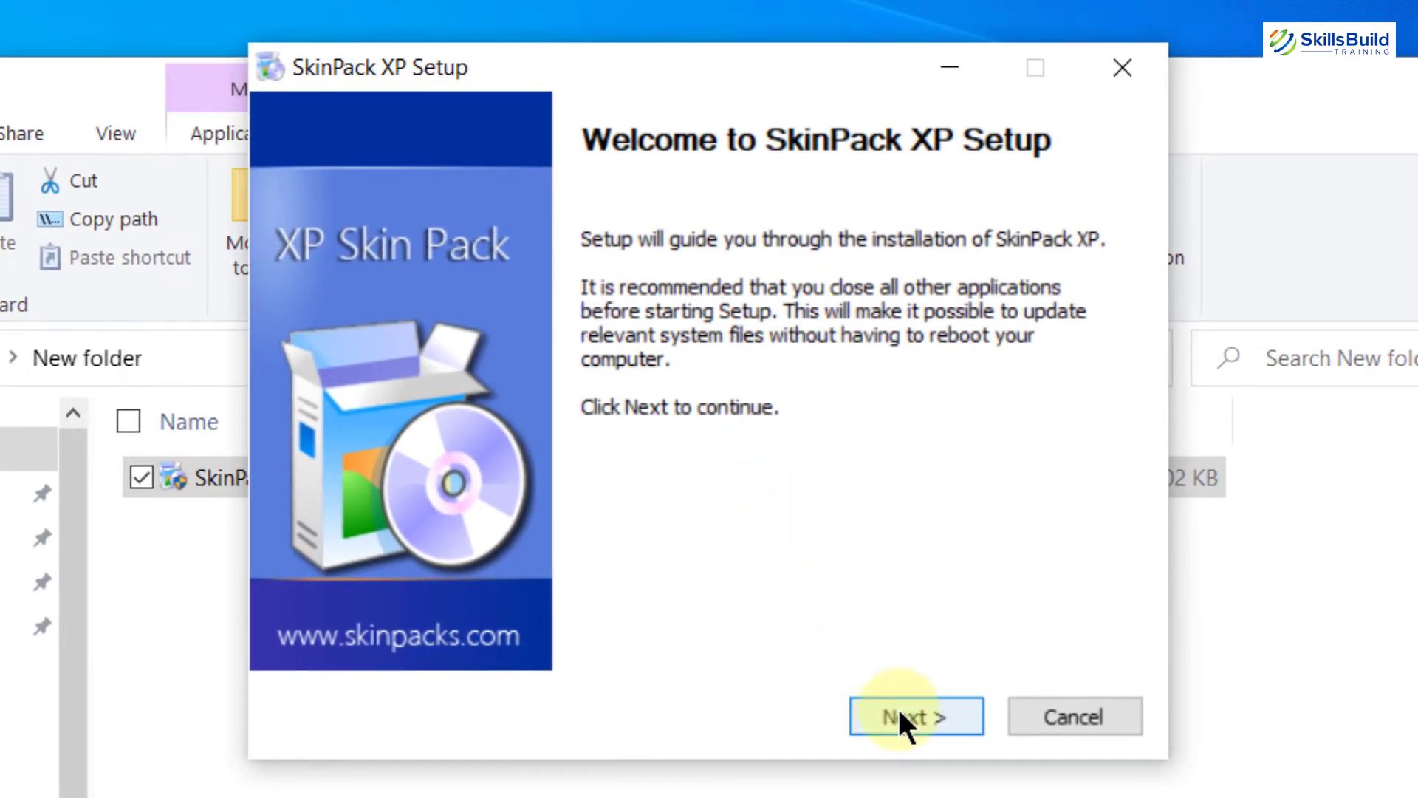
- Accept the license agreement and install SkinPack XP with the Restore Point, UxStyle_UXTheme and Theme components
left_click(900, 718)
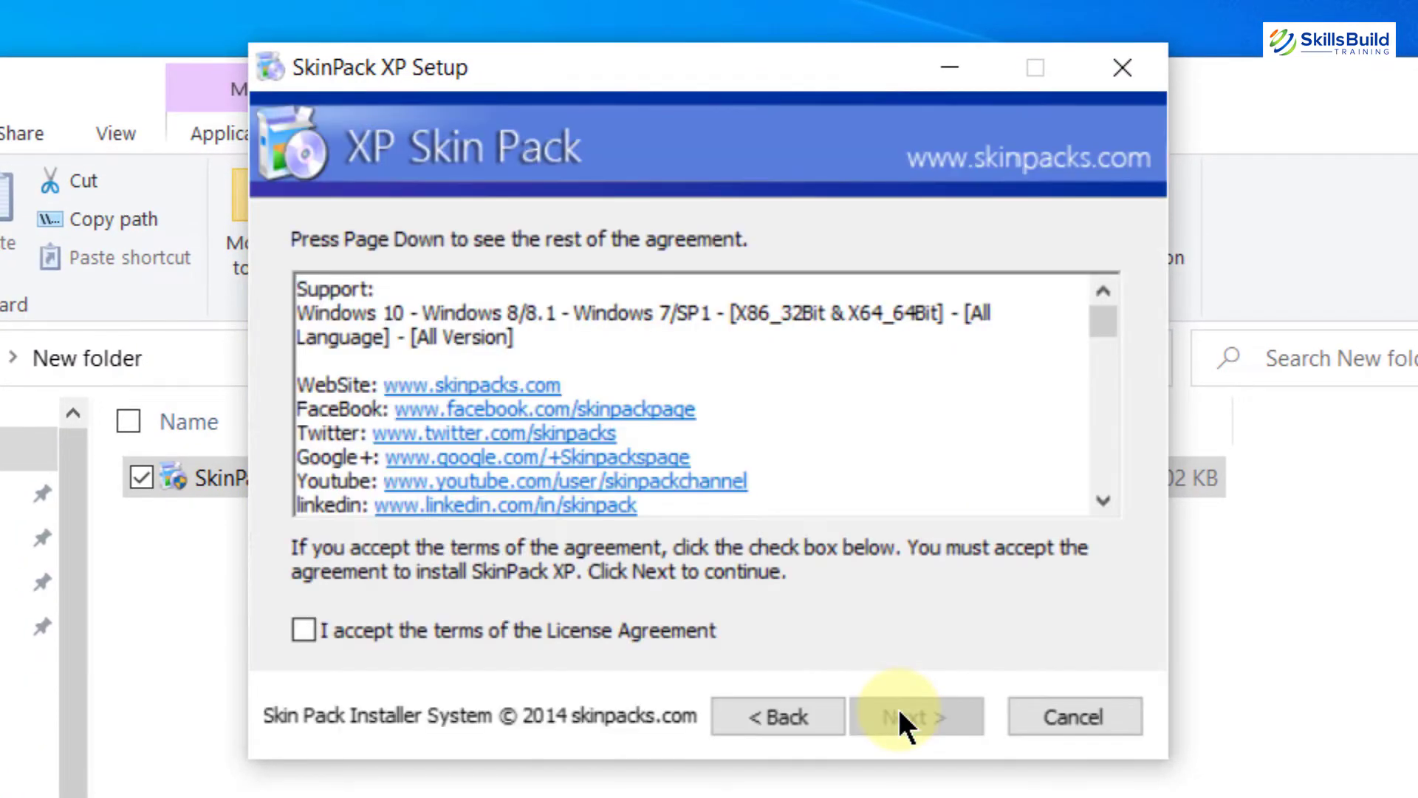
left_click(303, 621)
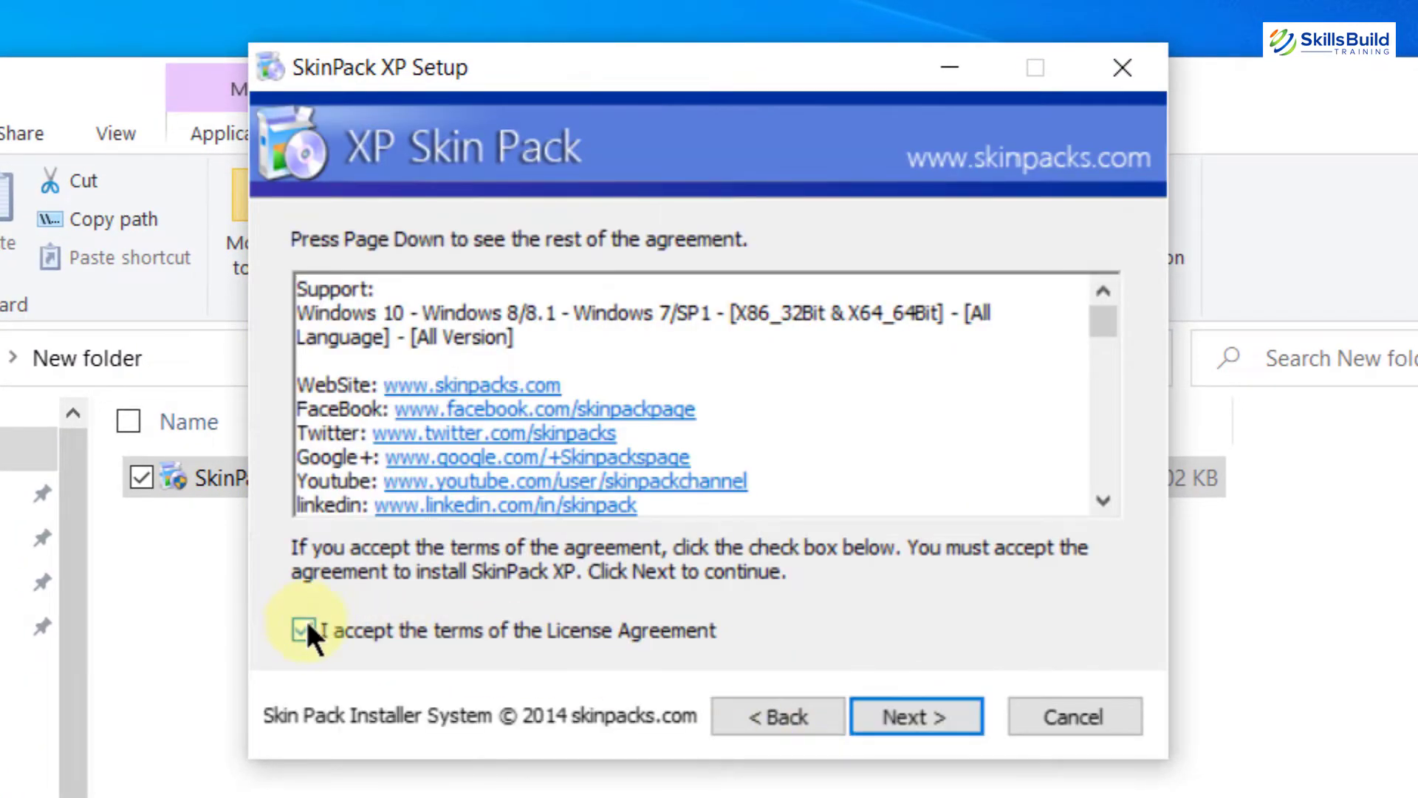
left_click(862, 711)
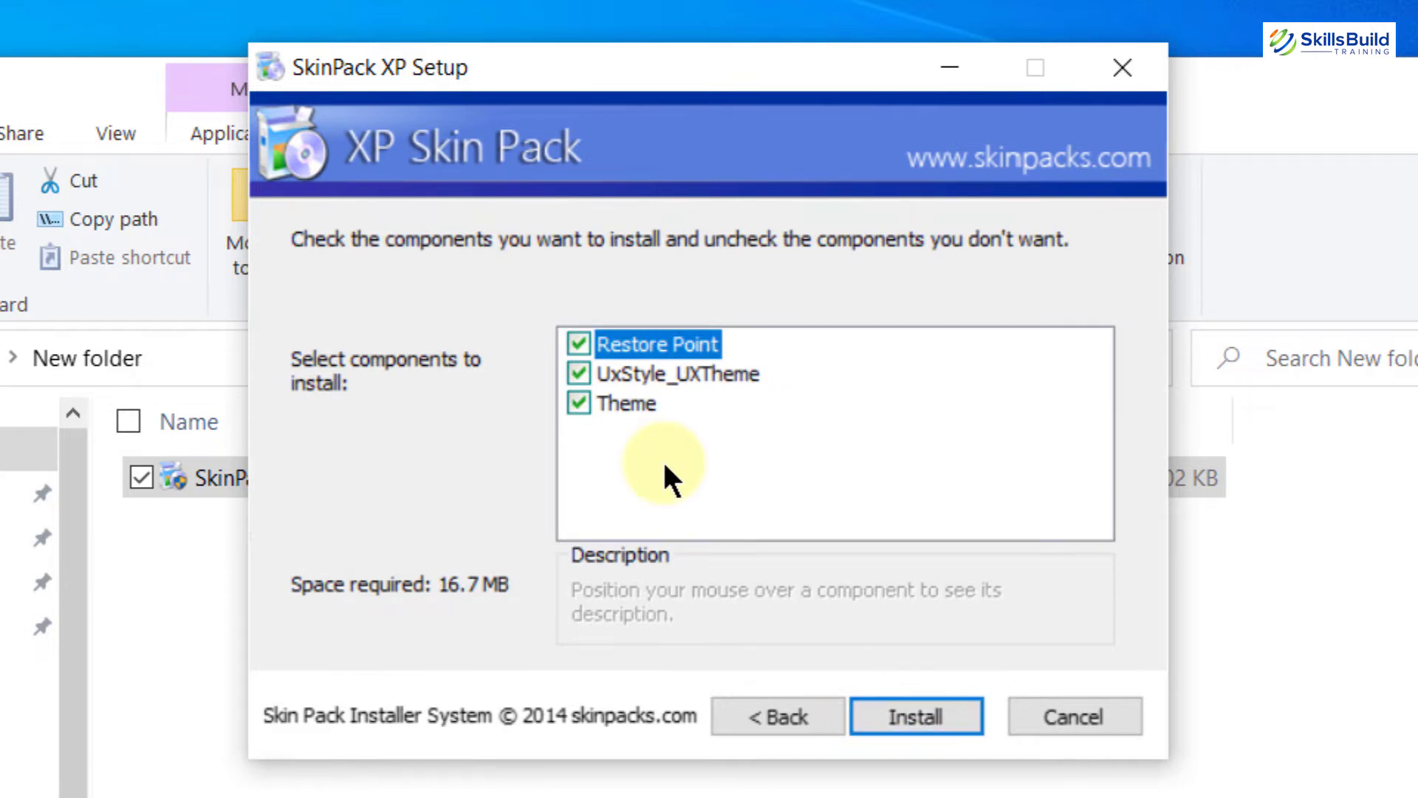
left_click(920, 711)
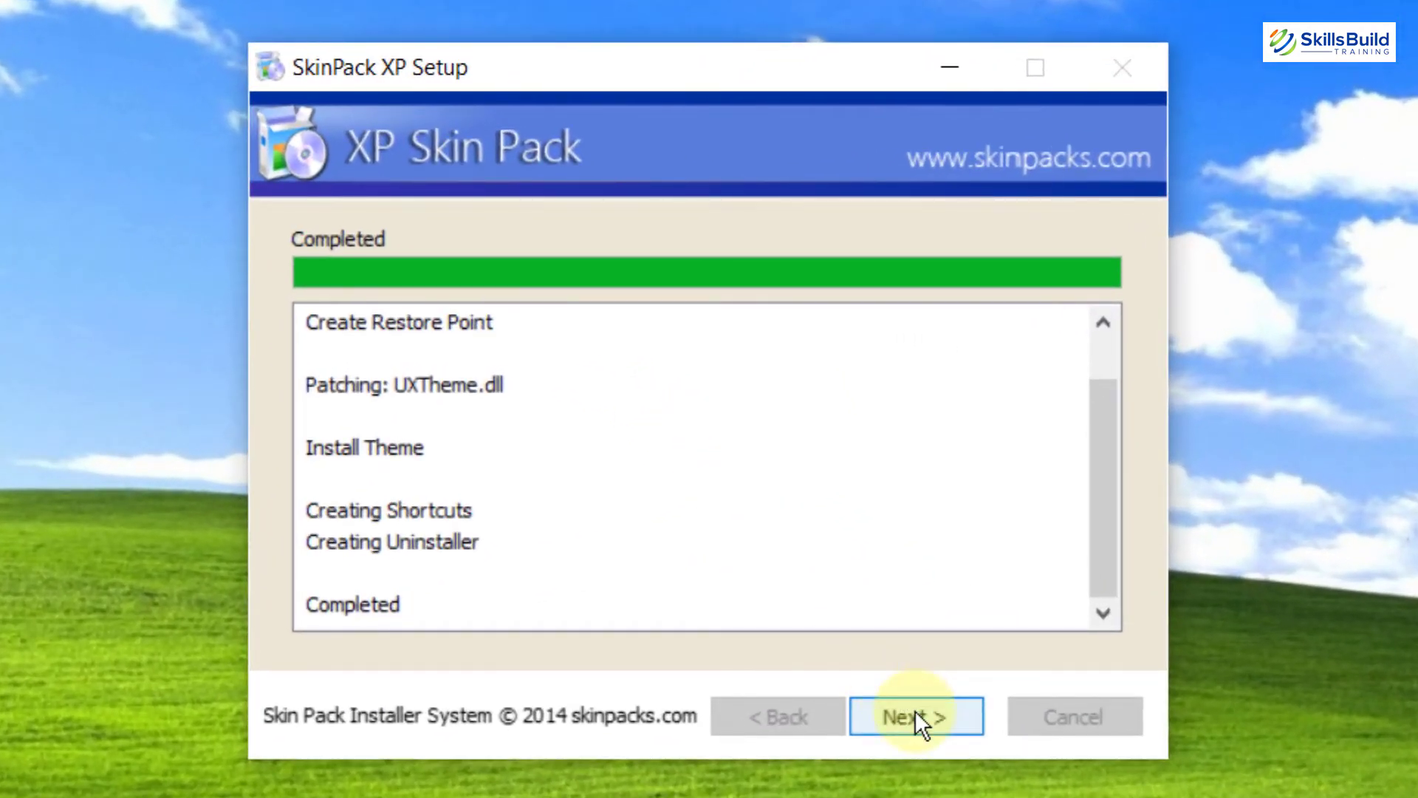
left_click(815, 540)
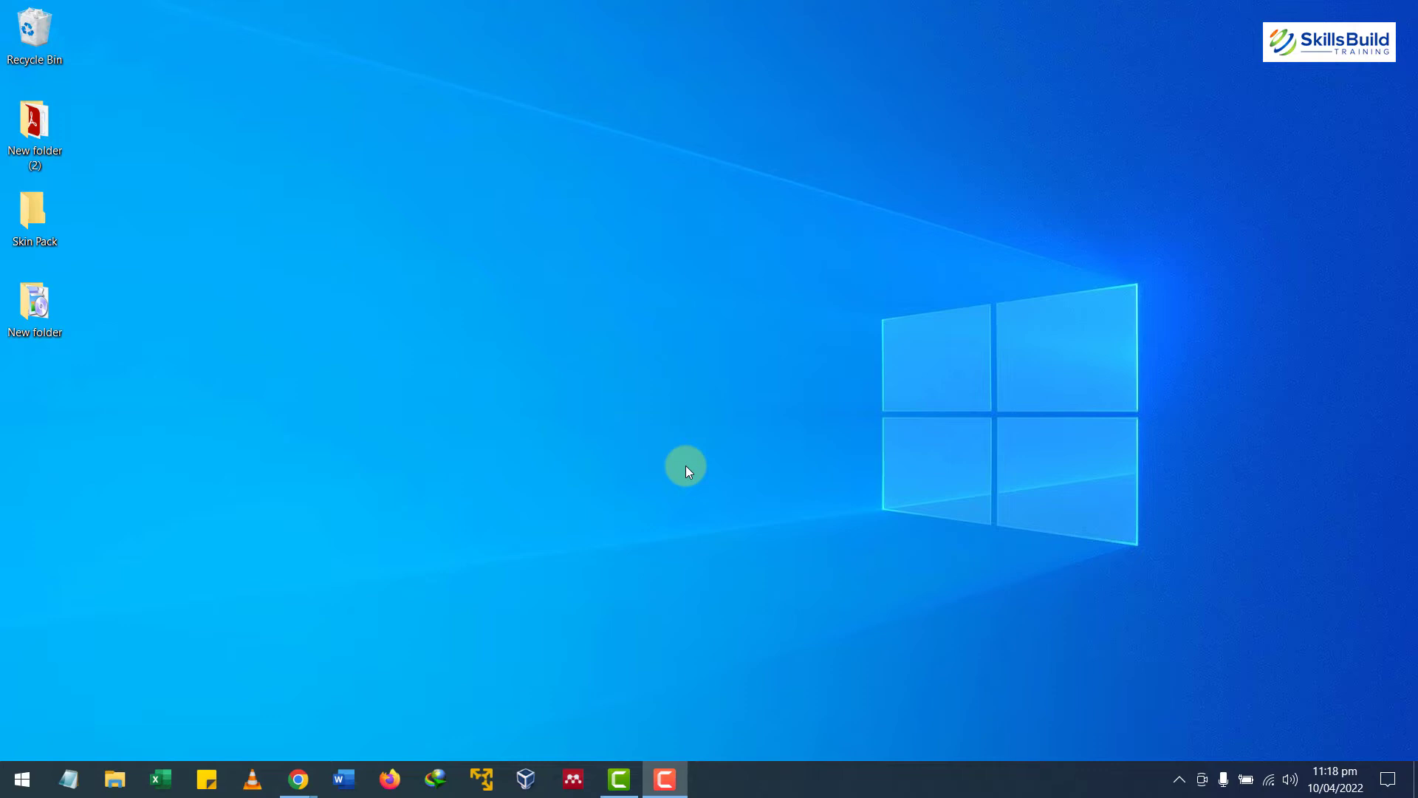
- Open the Themes page of the Windows Personalization settings by way of the taskbar settings
right_click(780, 772)
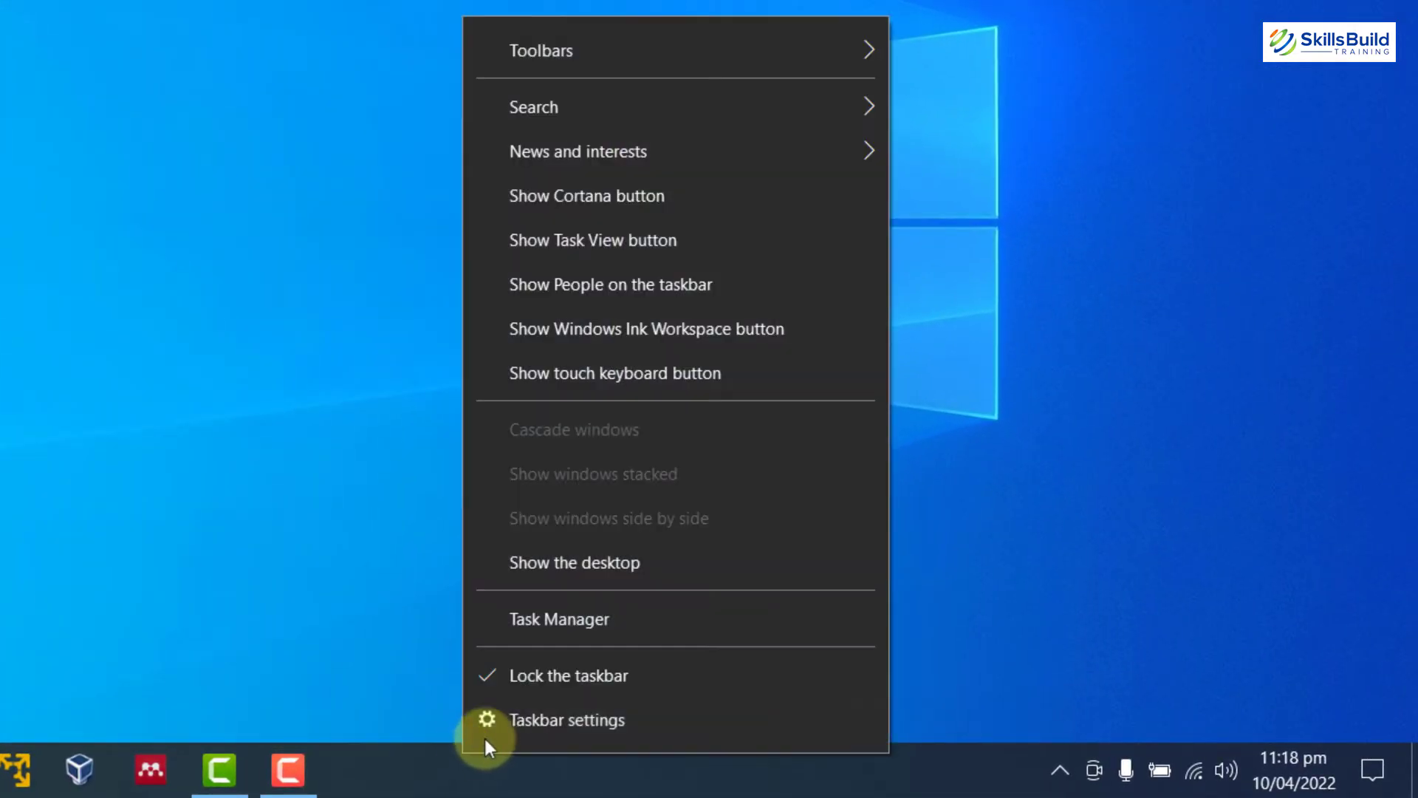
left_click(485, 739)
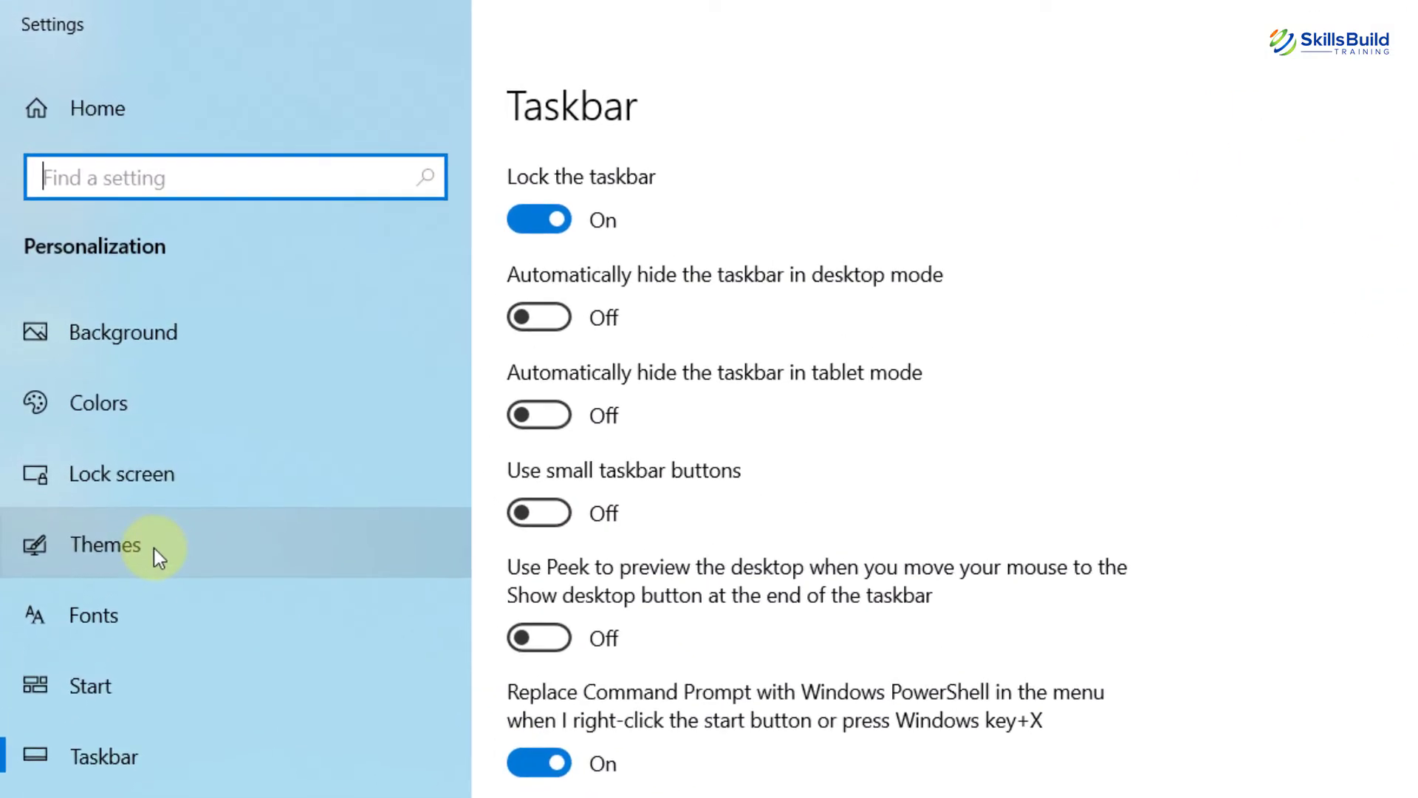
left_click(153, 548)
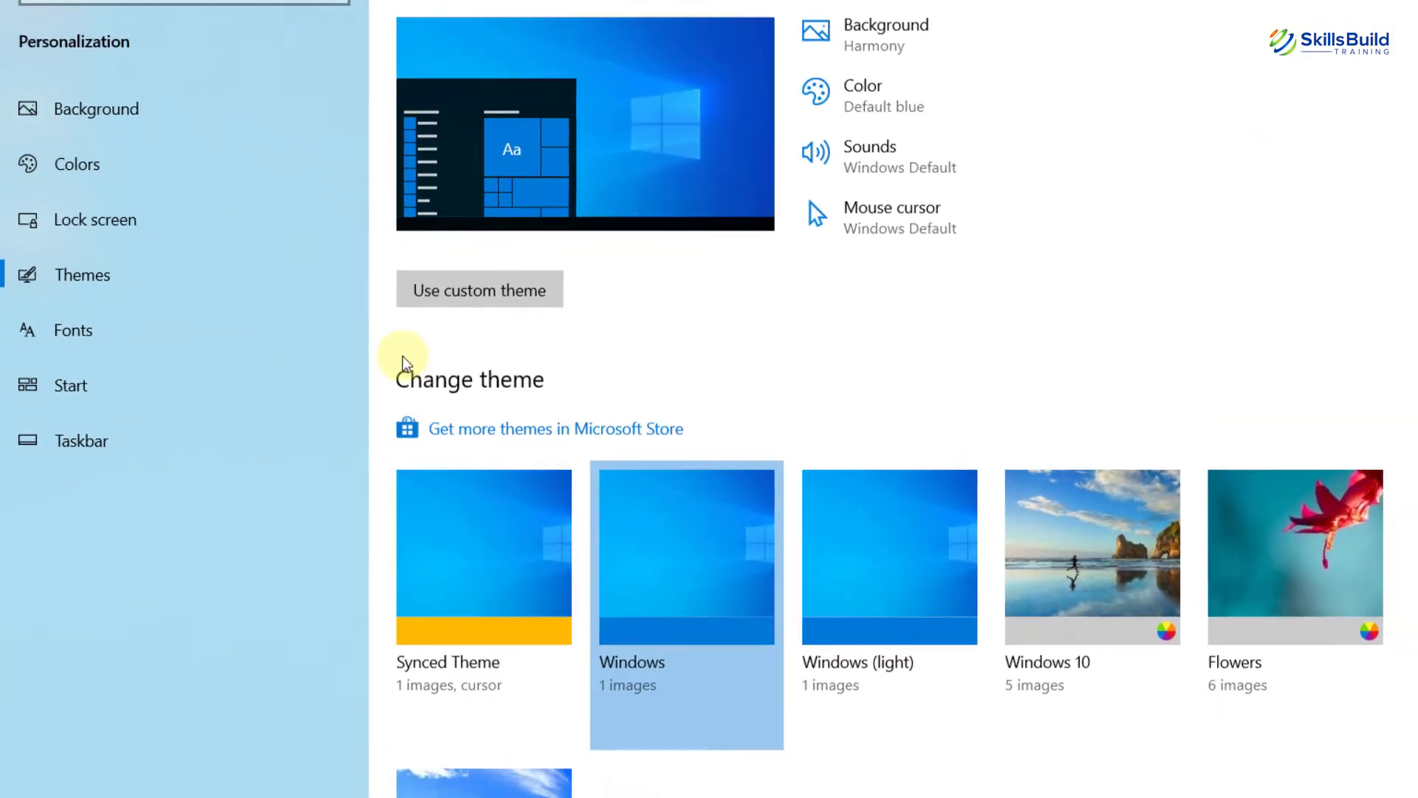
- Apply the xp theme from the Change theme gallery and close the Settings window
scroll(402, 357, "down", 5)
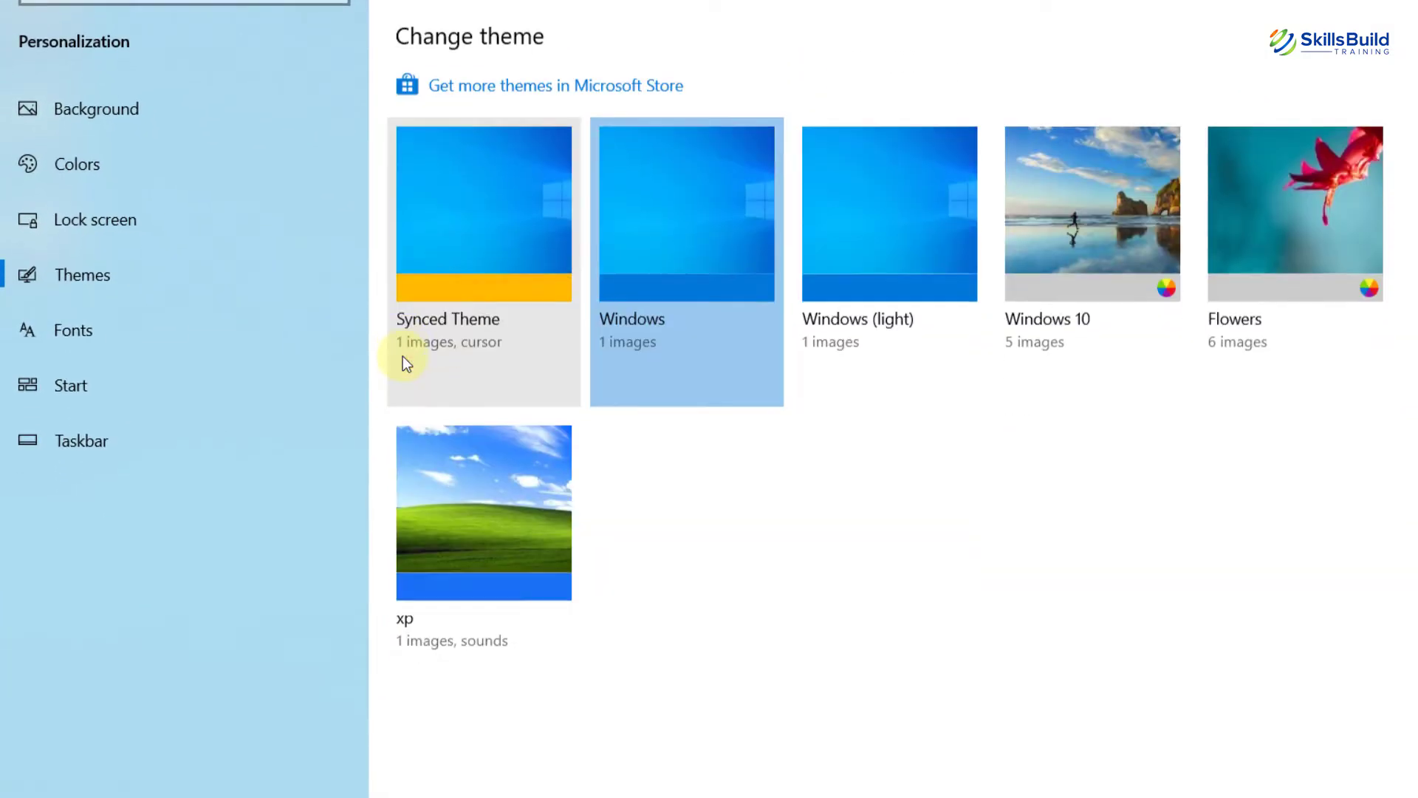
left_click(483, 486)
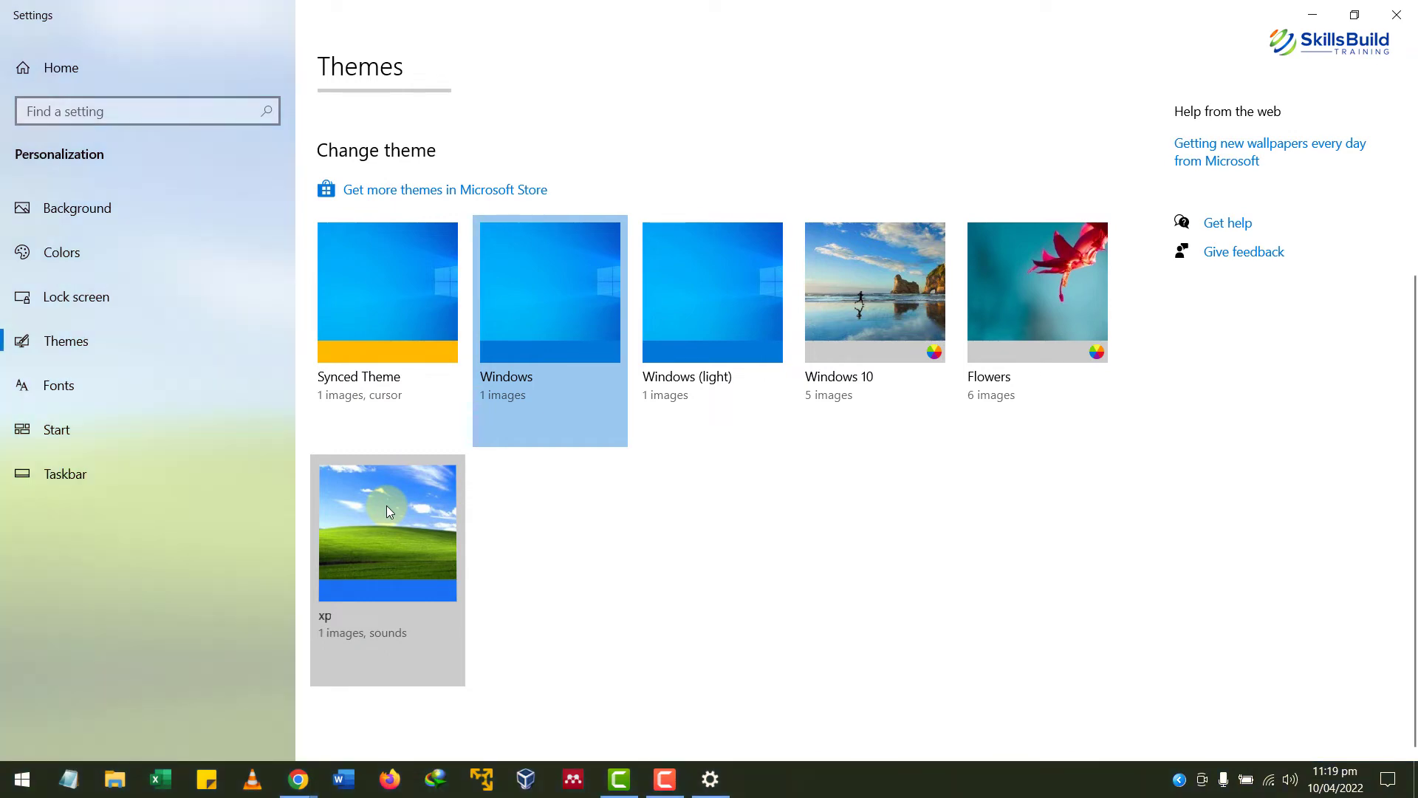
key("alt+F4")
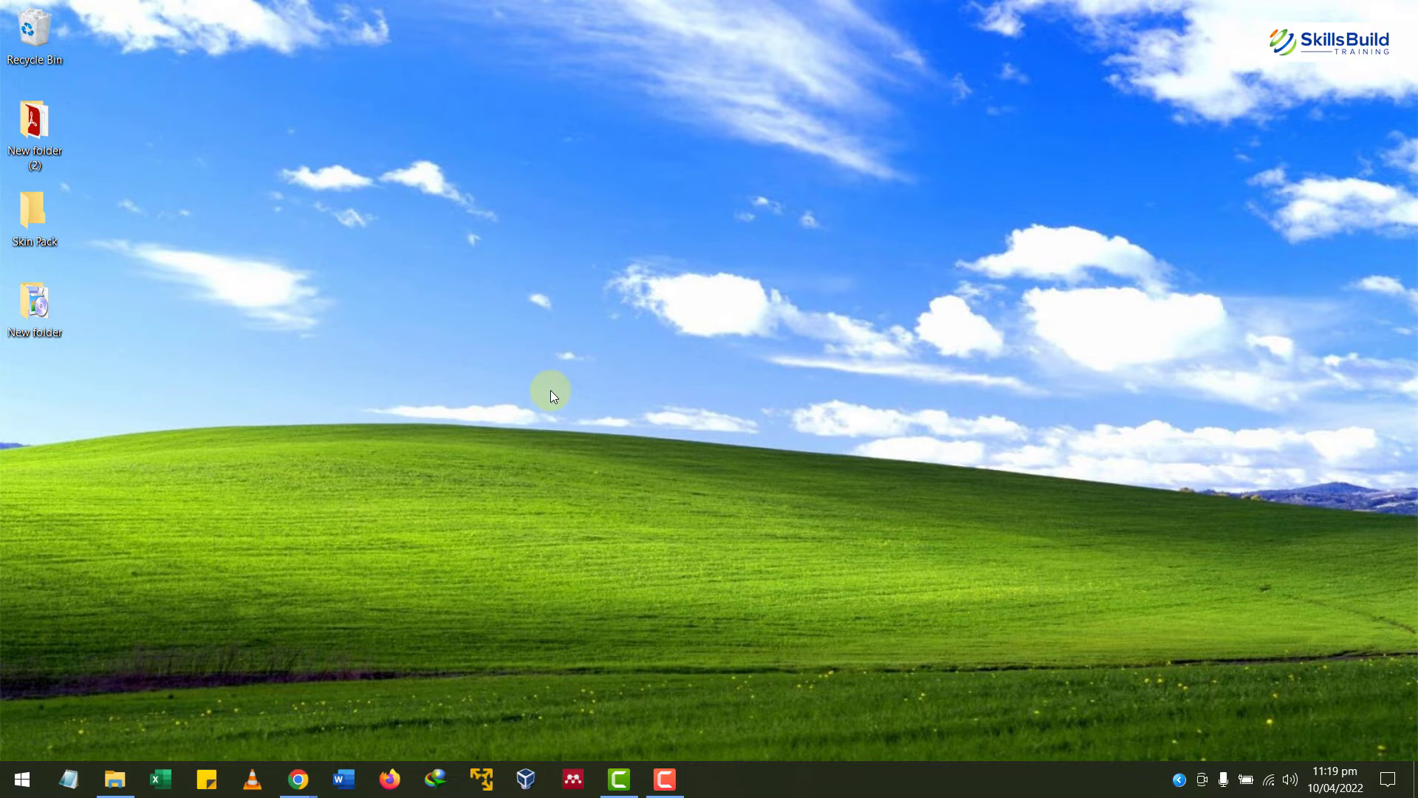
- Open a File Explorer window to examine its XP-style frame and controls, and close it
left_click(116, 775)
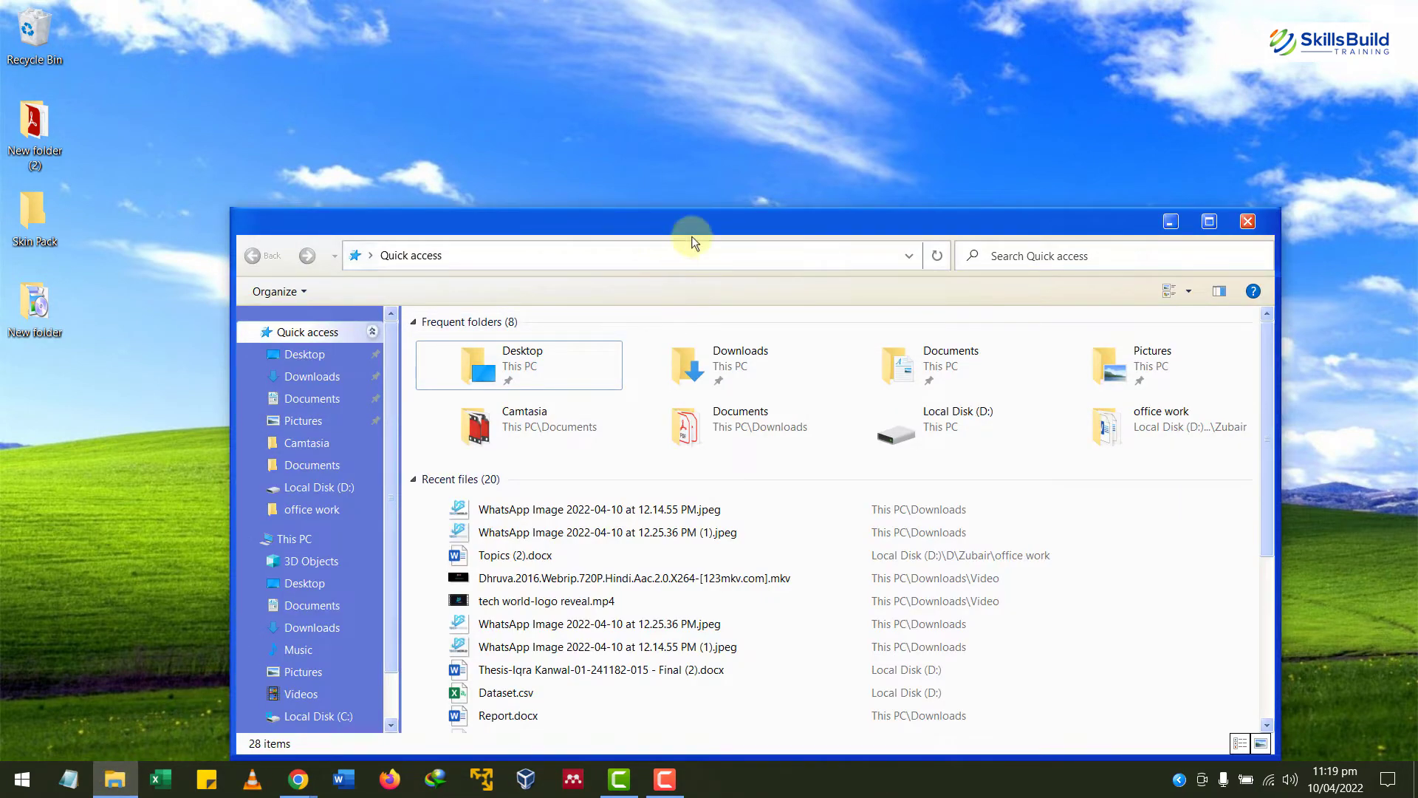
left_click_drag(712, 214, 673, 144)
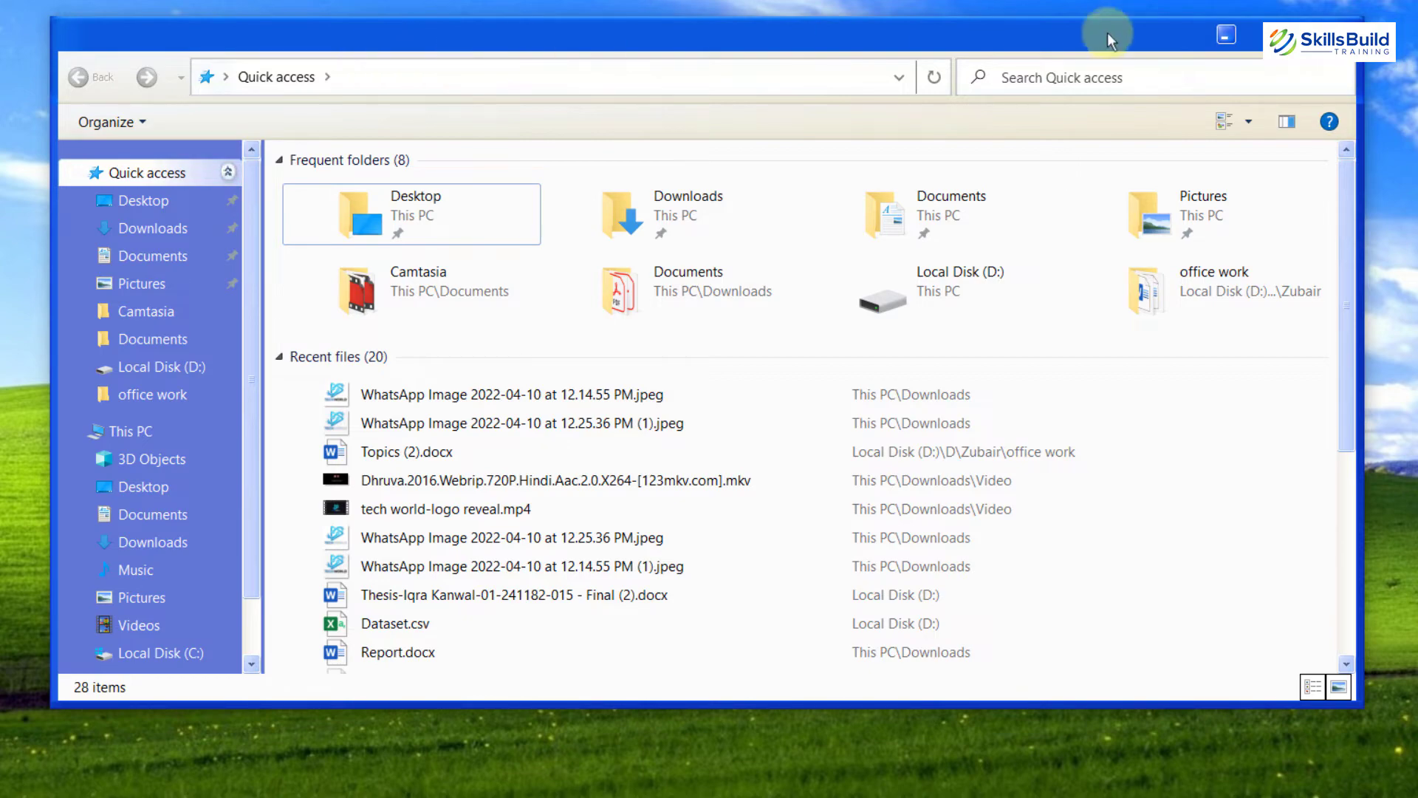
left_click(1329, 35)
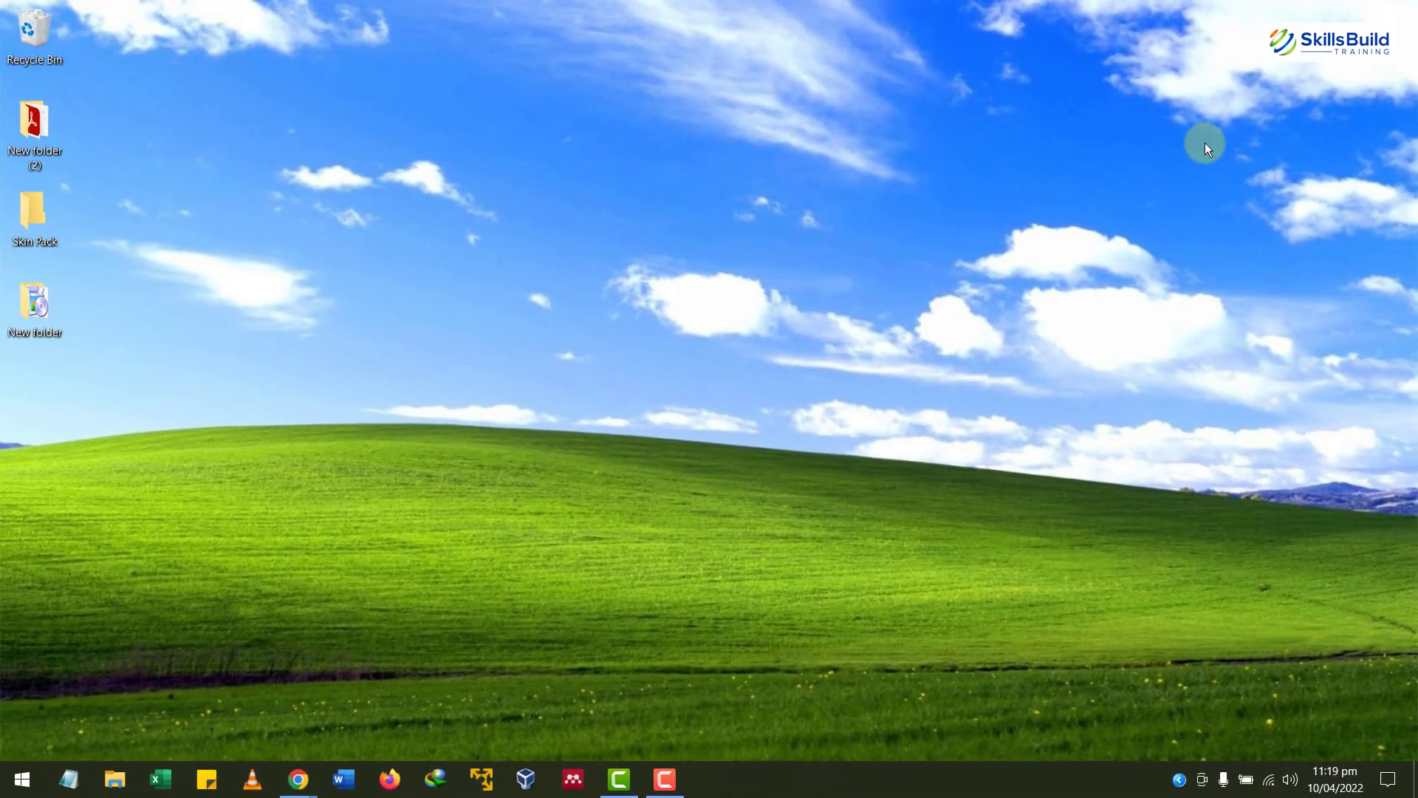
- In the taskbar settings, set Combine taskbar buttons to Never and turn on Use small taskbar buttons
right_click(761, 778)
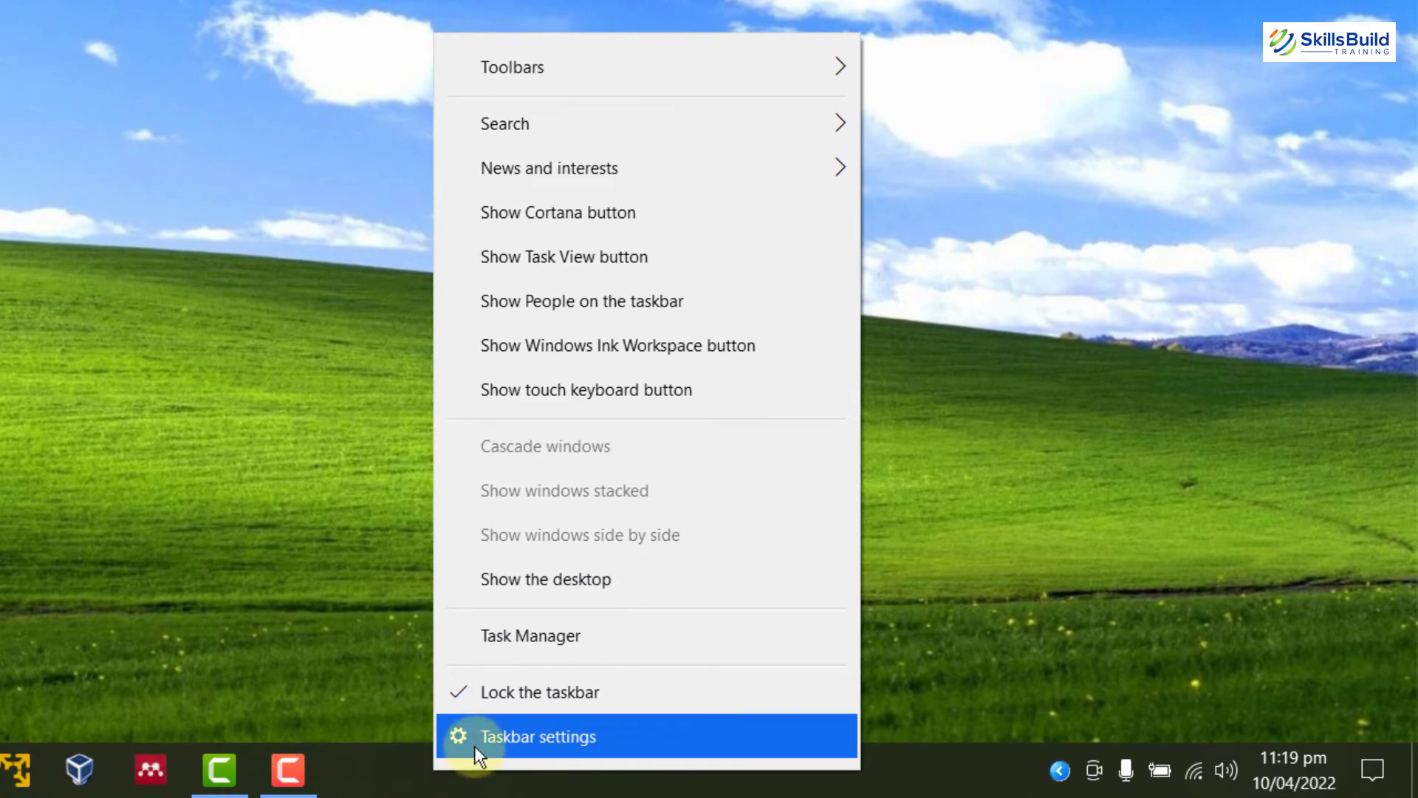
left_click(469, 741)
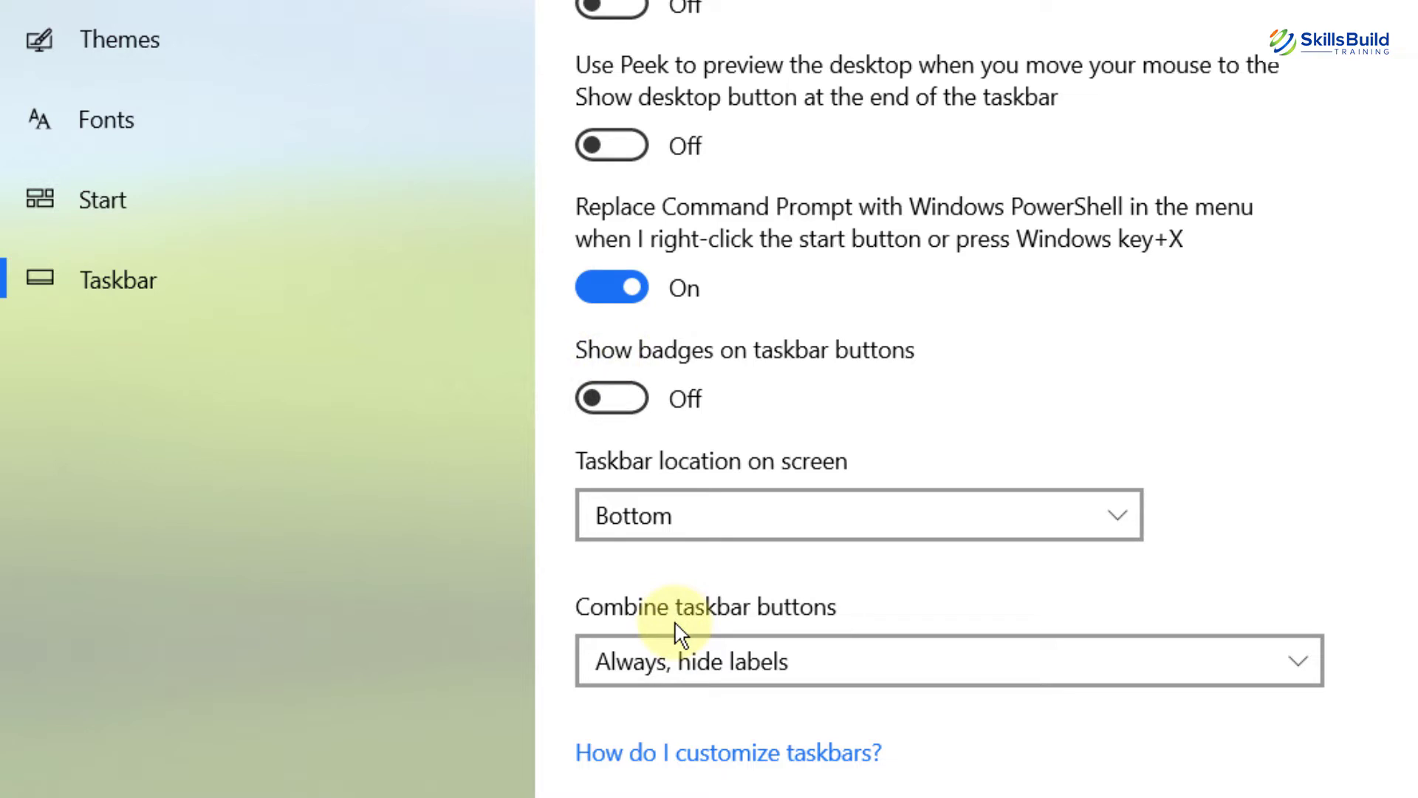
left_click(791, 659)
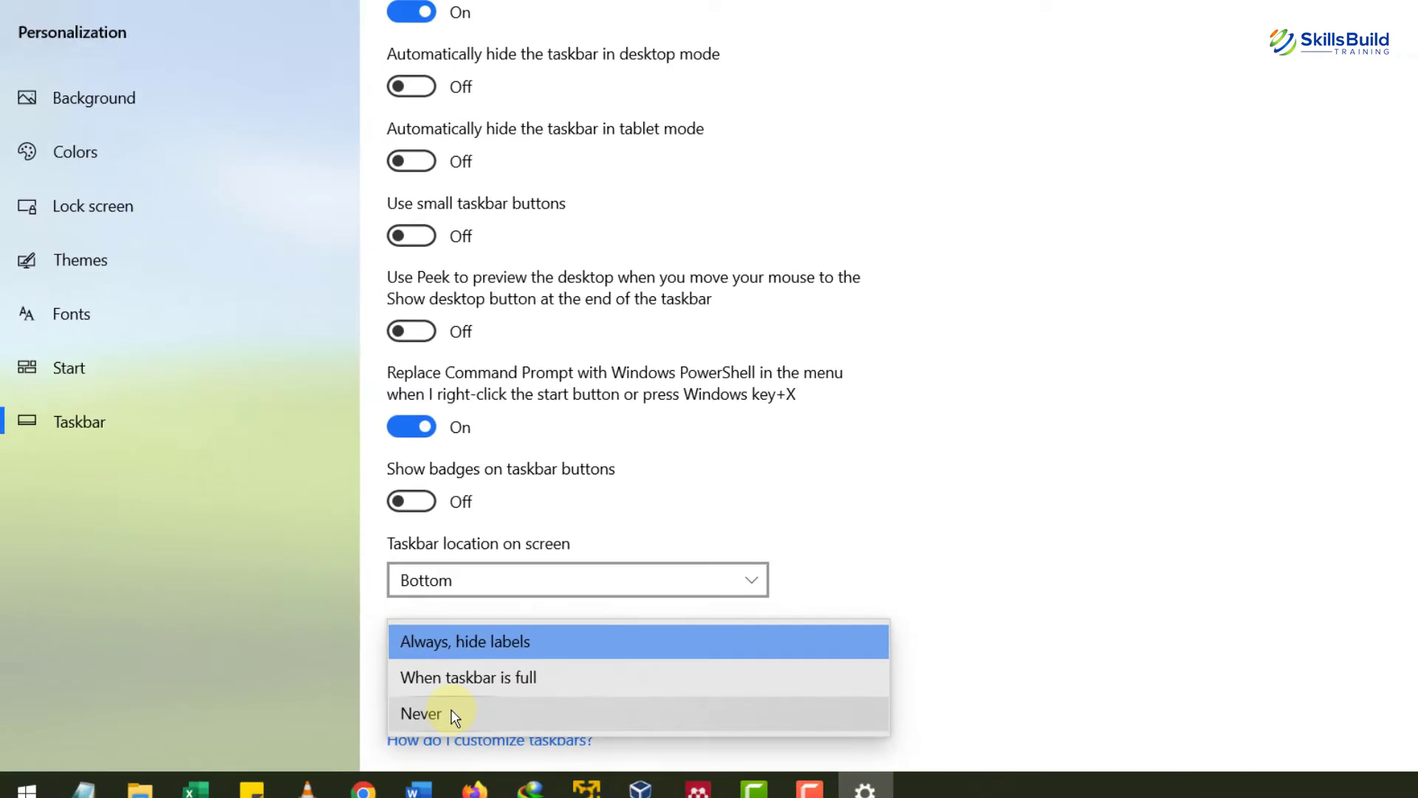
left_click(674, 714)
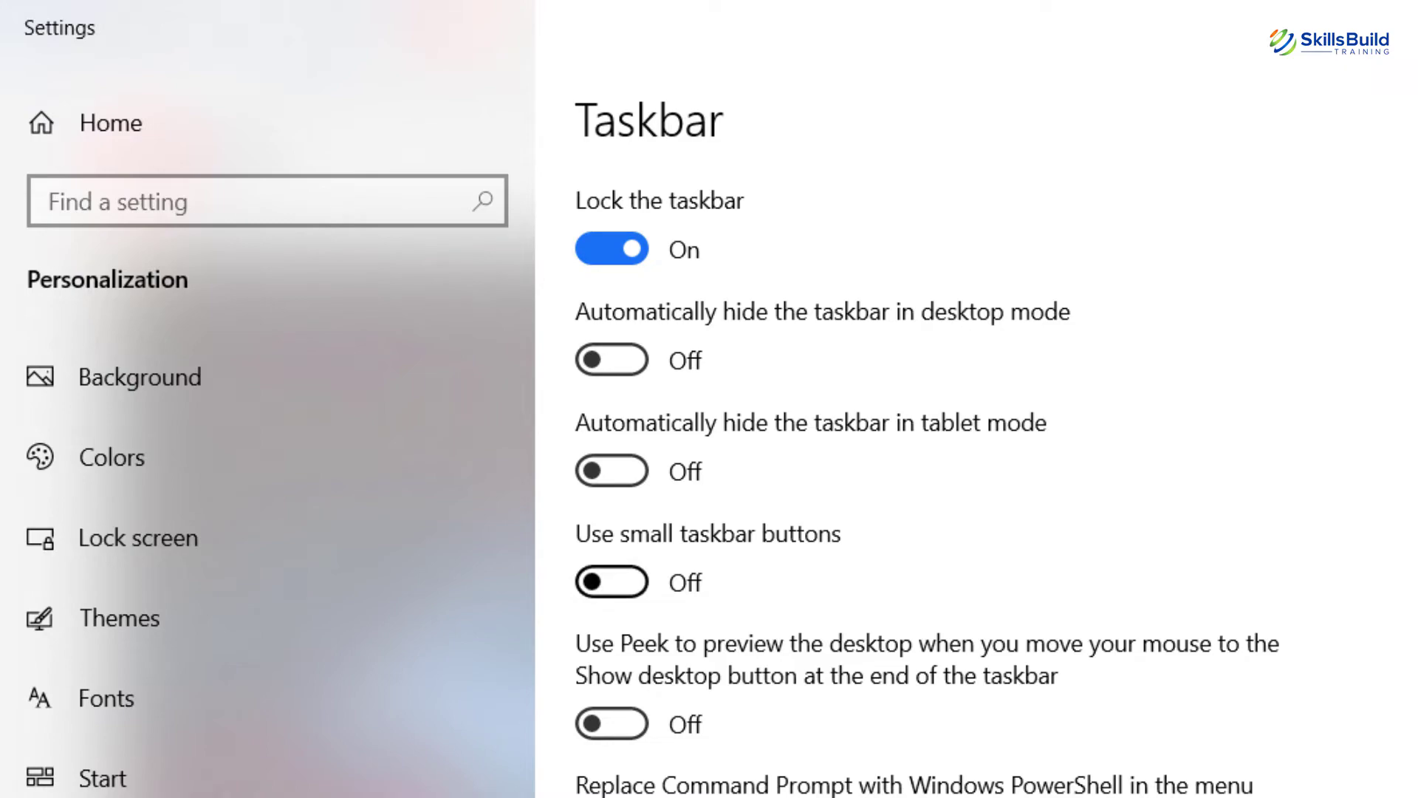
left_click(612, 580)
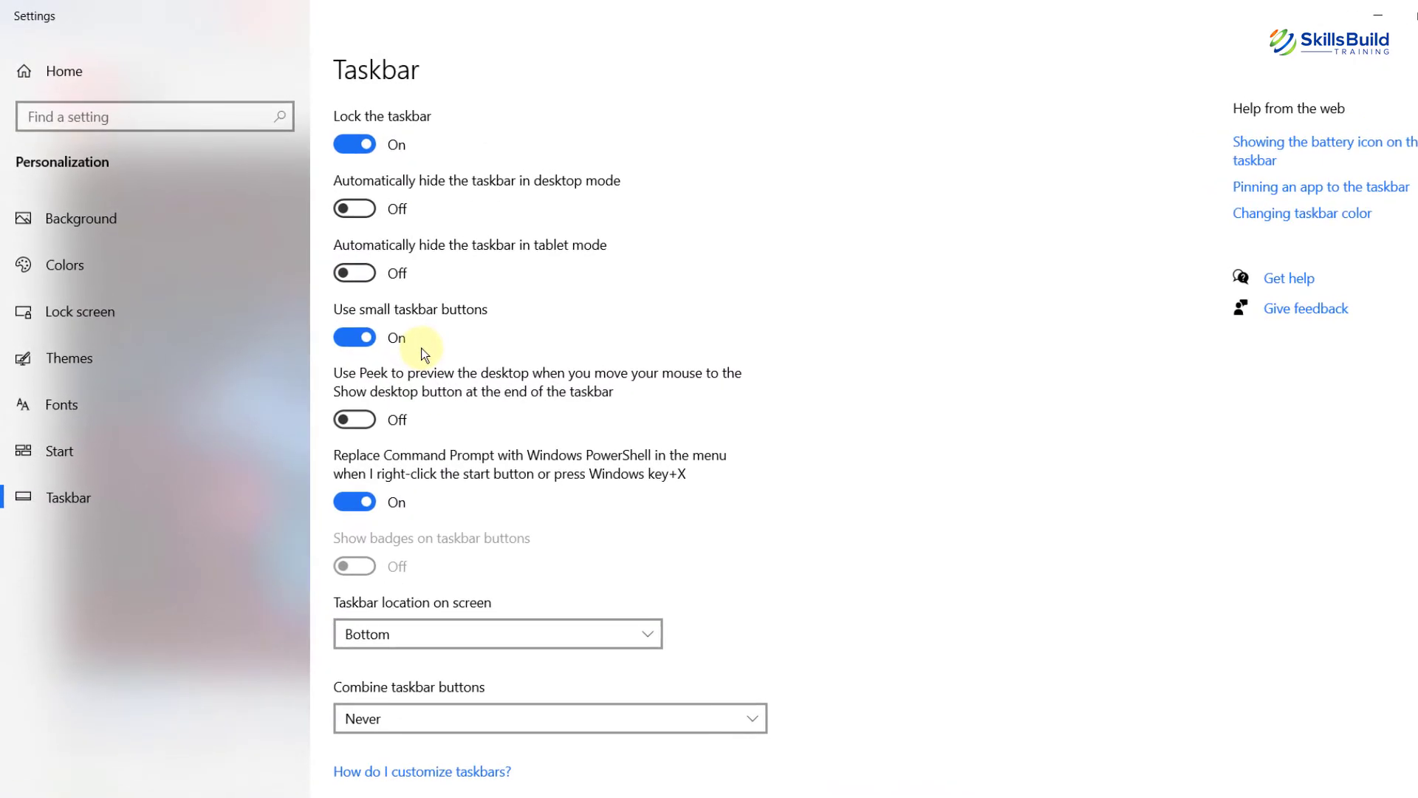
- Choose the first blue in the third row of Windows colors as accent and show it on Start, taskbar, action center, title bars and window borders
left_click(138, 258)
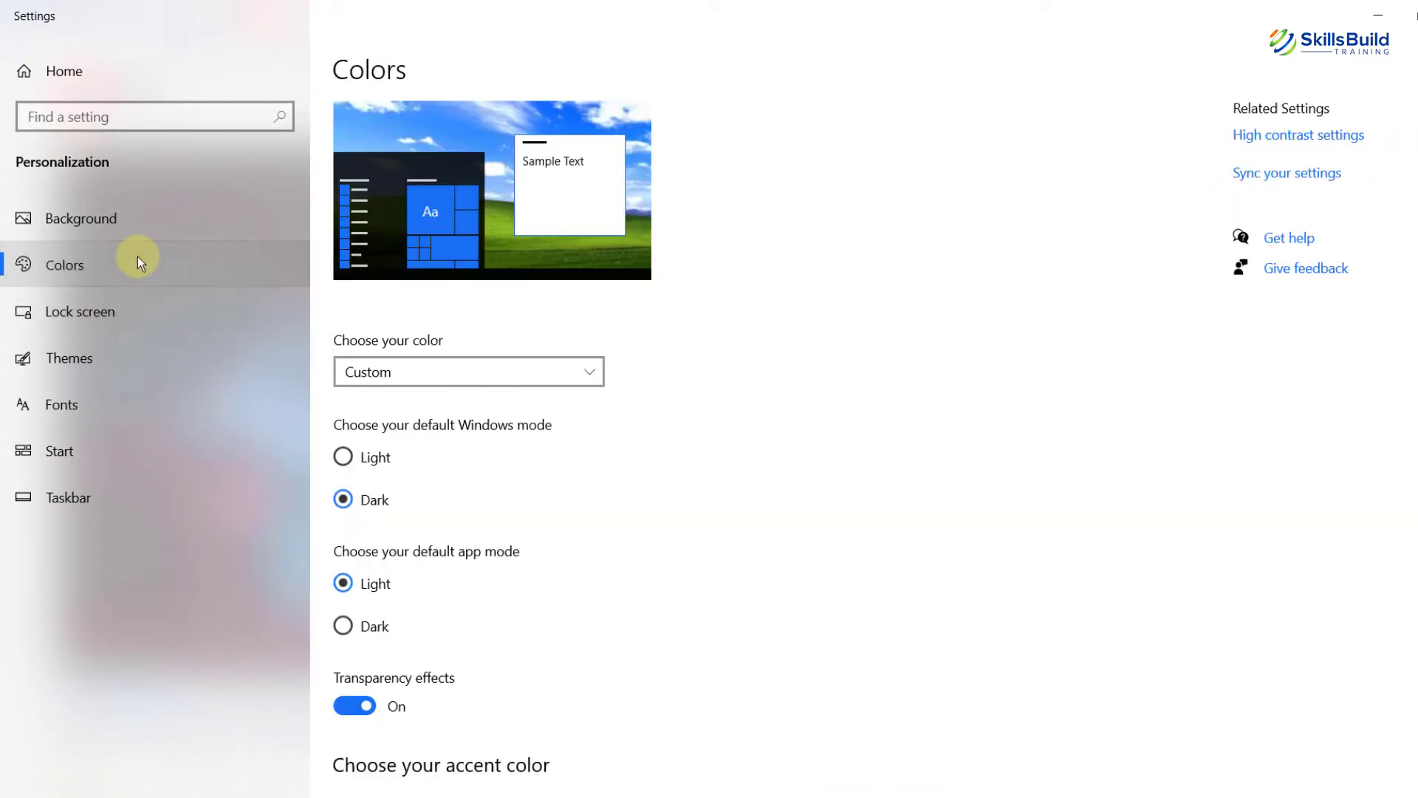
scroll(482, 364, "down", 8)
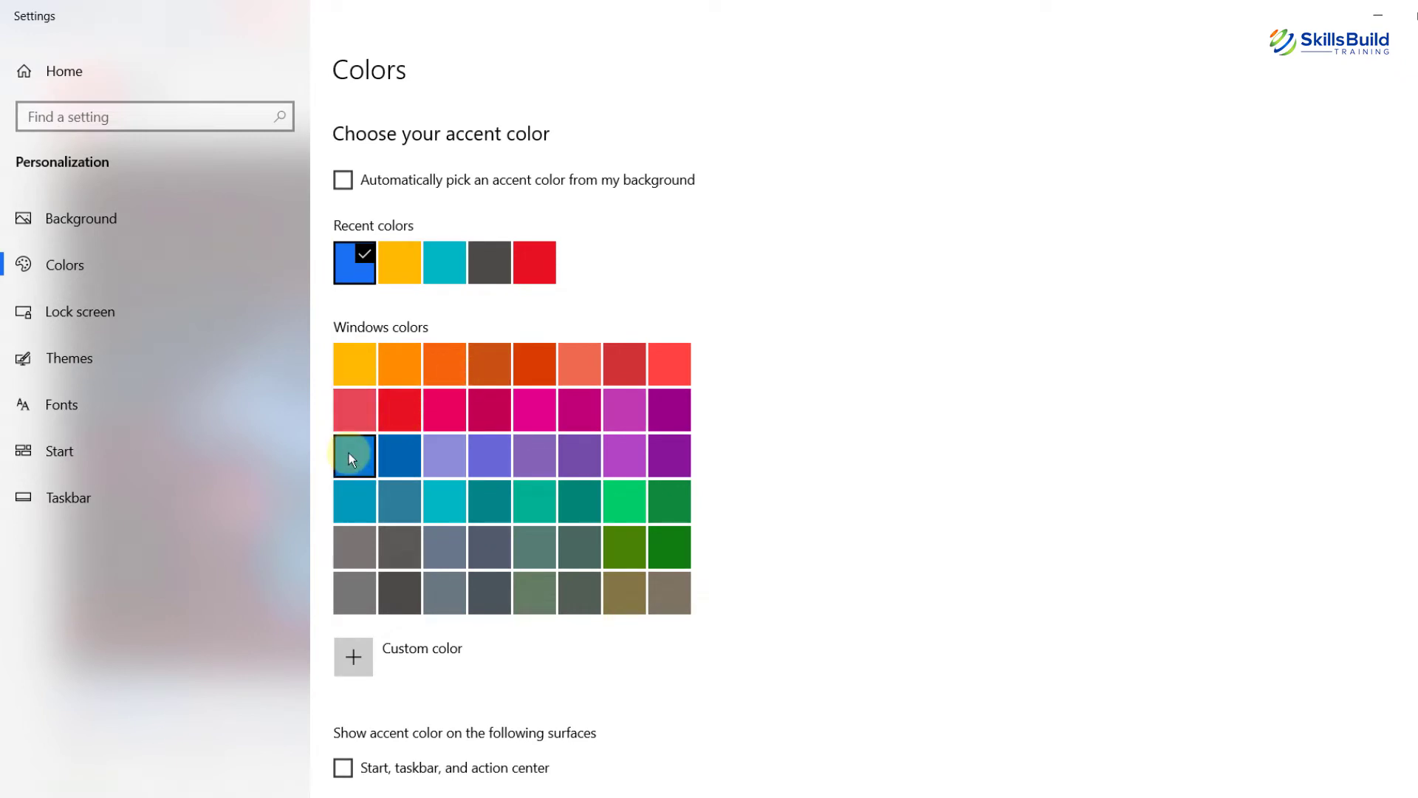
scroll(450, 462, "down", 1)
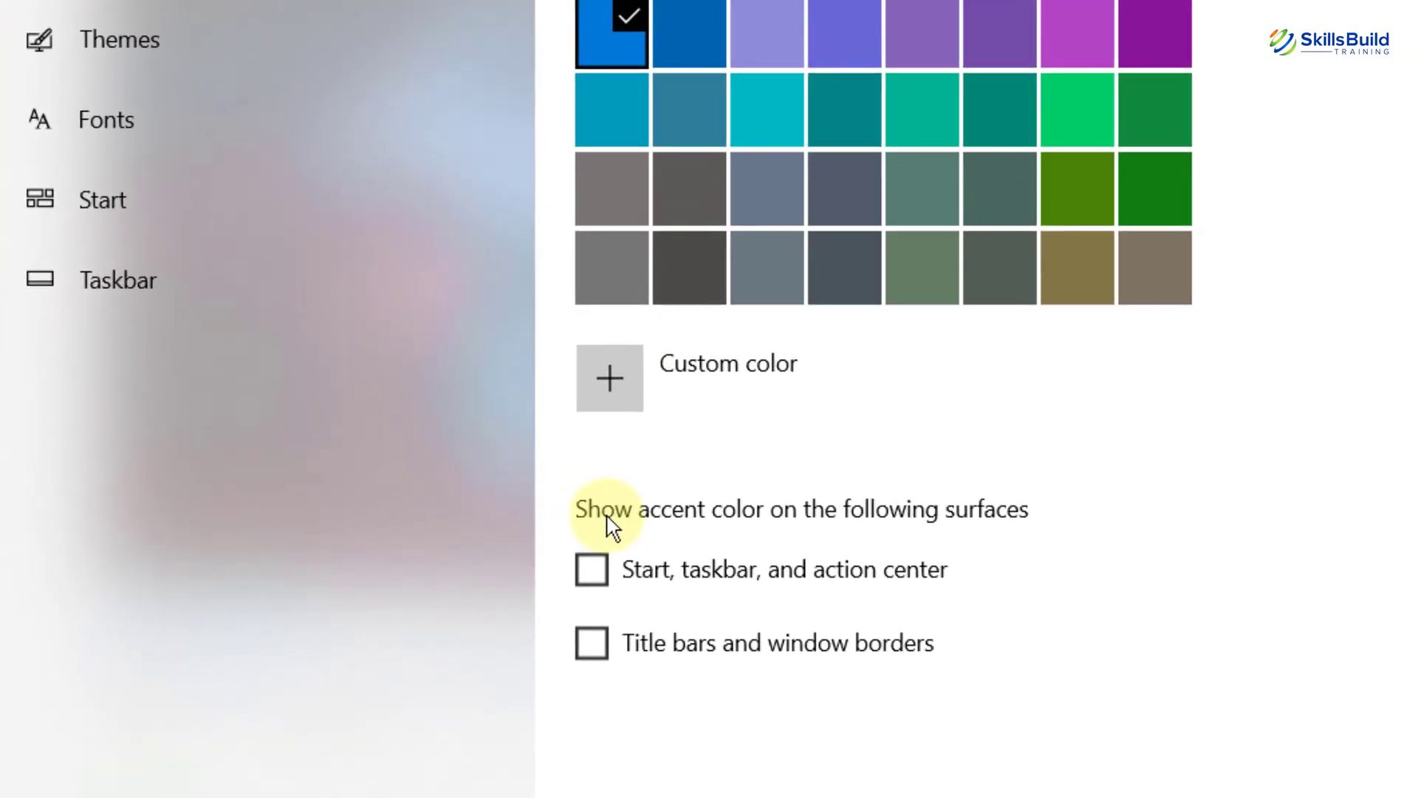
left_click(584, 584)
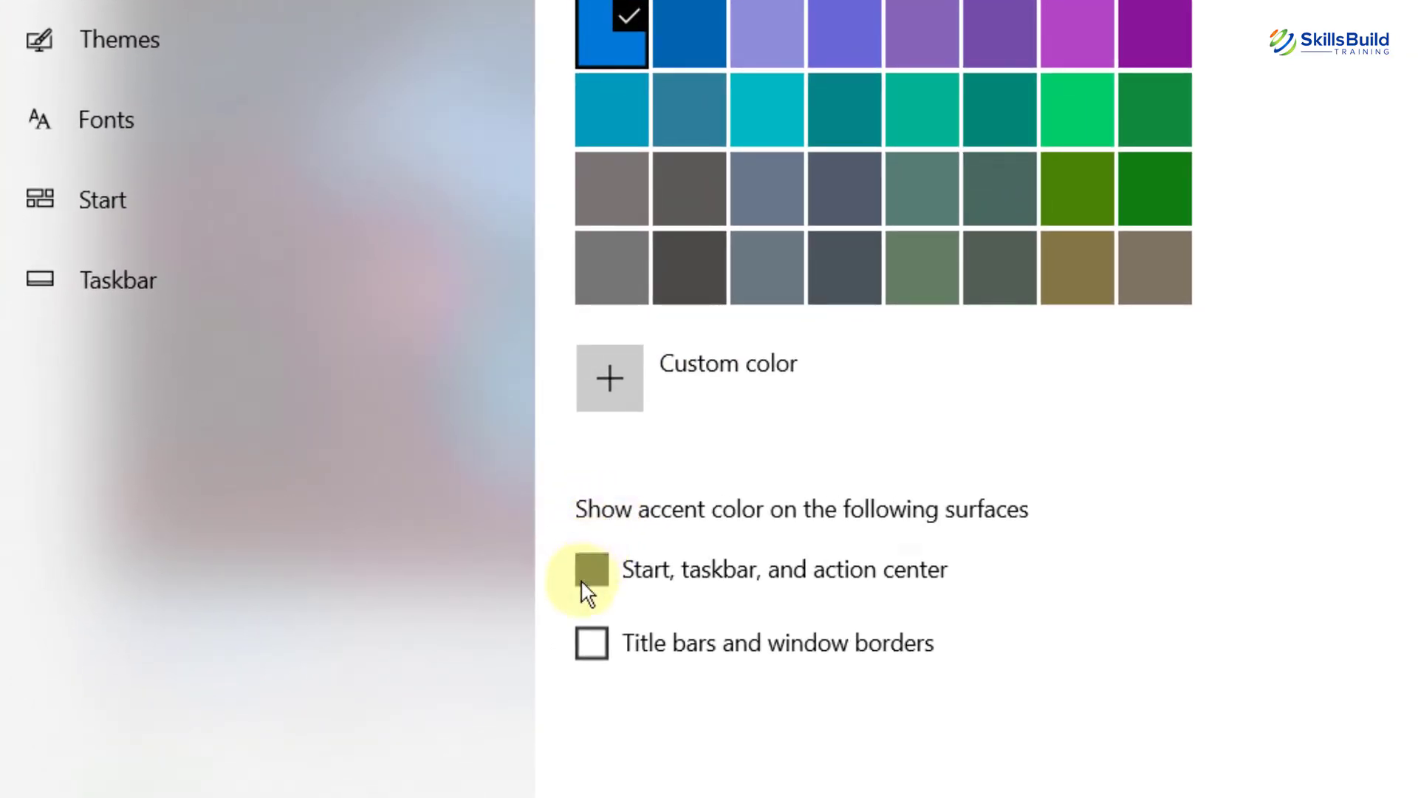
left_click(595, 646)
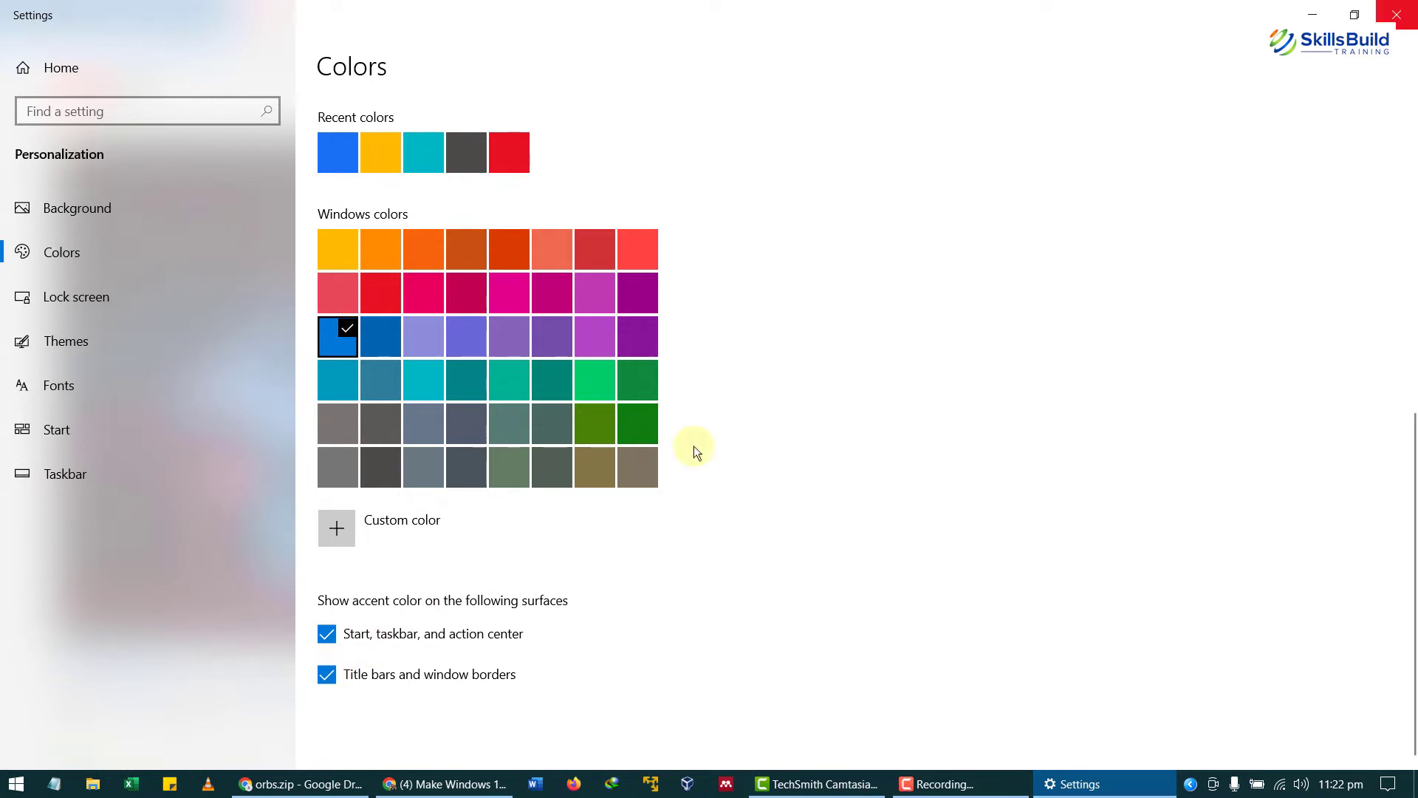
left_click(1394, 15)
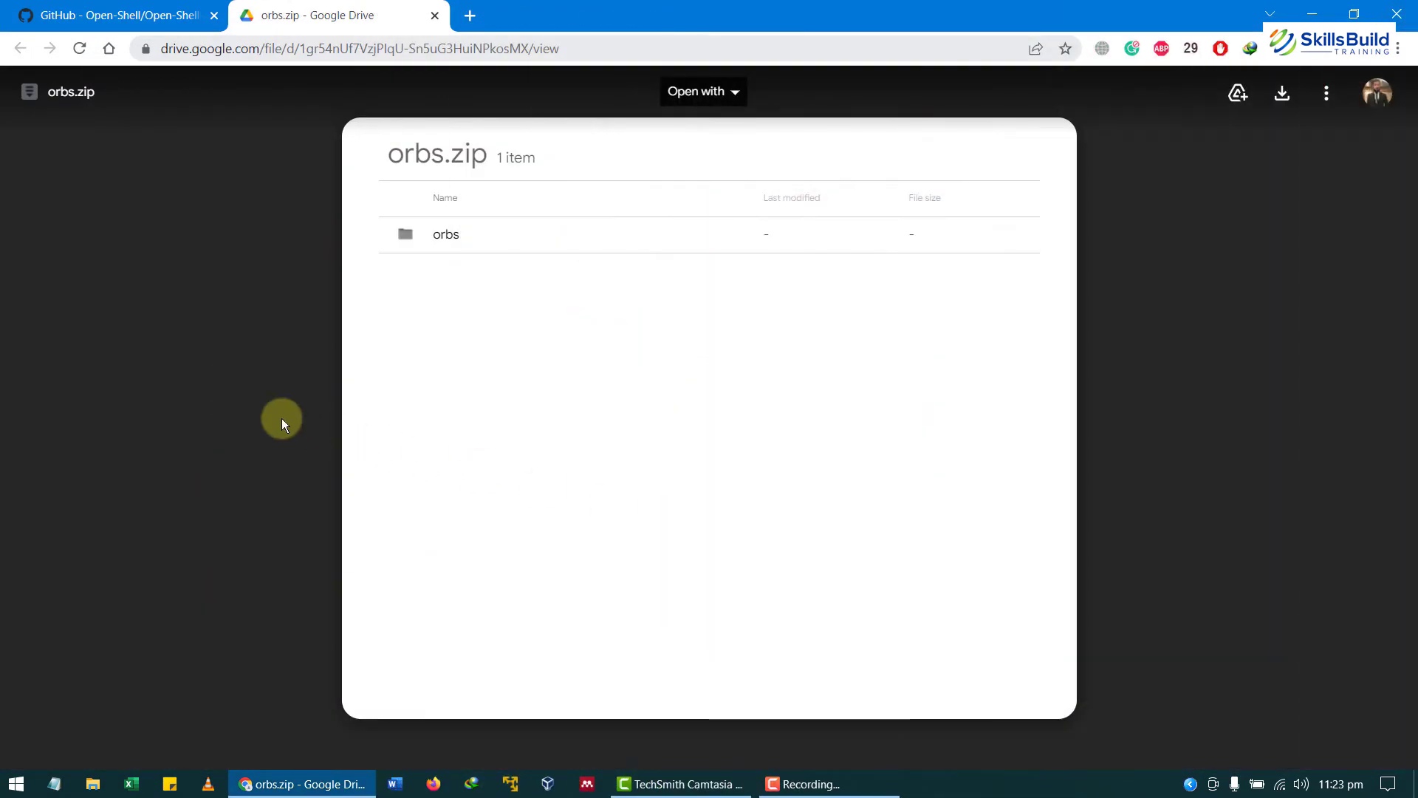
- Download OpenShellSetup_4_4_160.exe from the 4.4.160 release of the Open-Shell-Menu GitHub repository
left_click(151, 17)
scroll(67, 488, "down", 7)
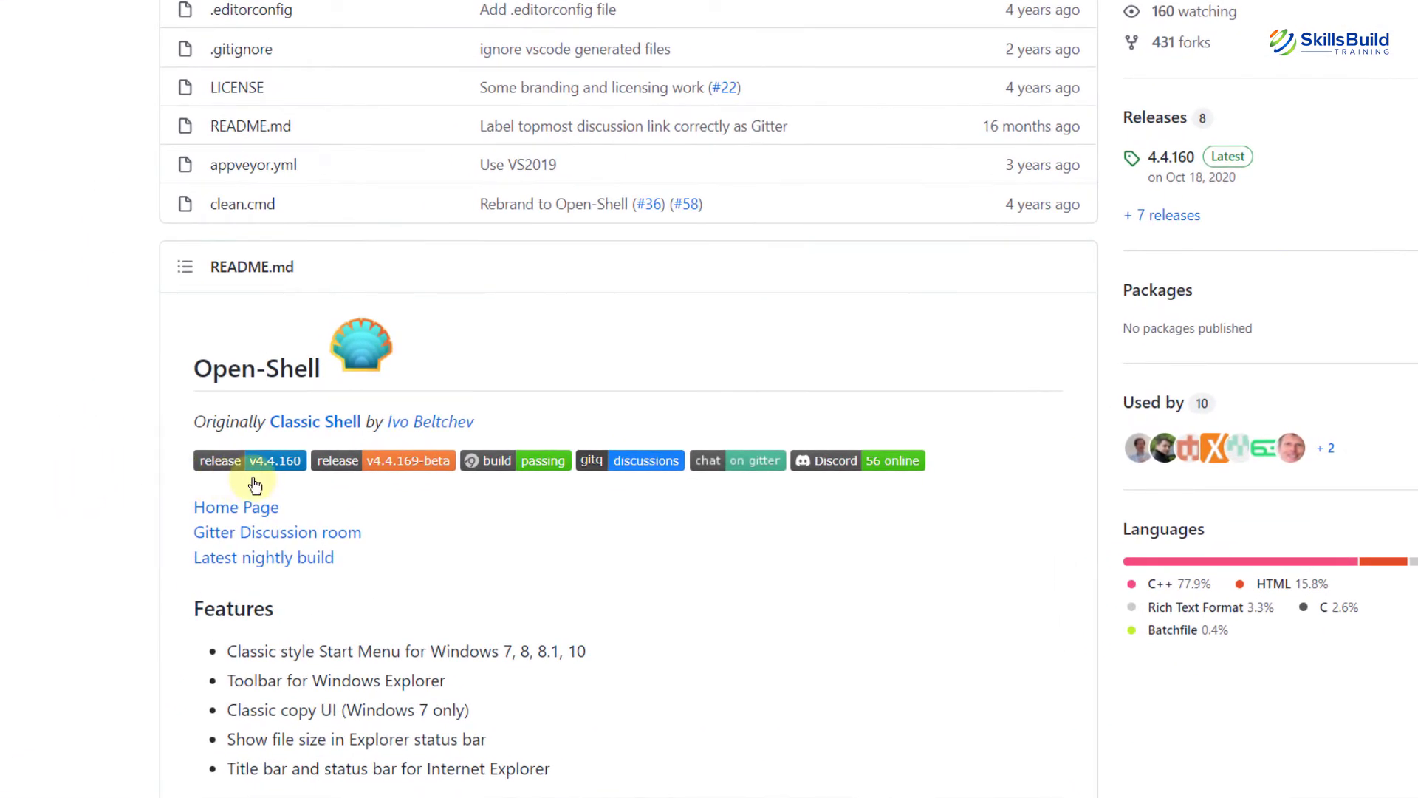
scroll(254, 483, "down", 5)
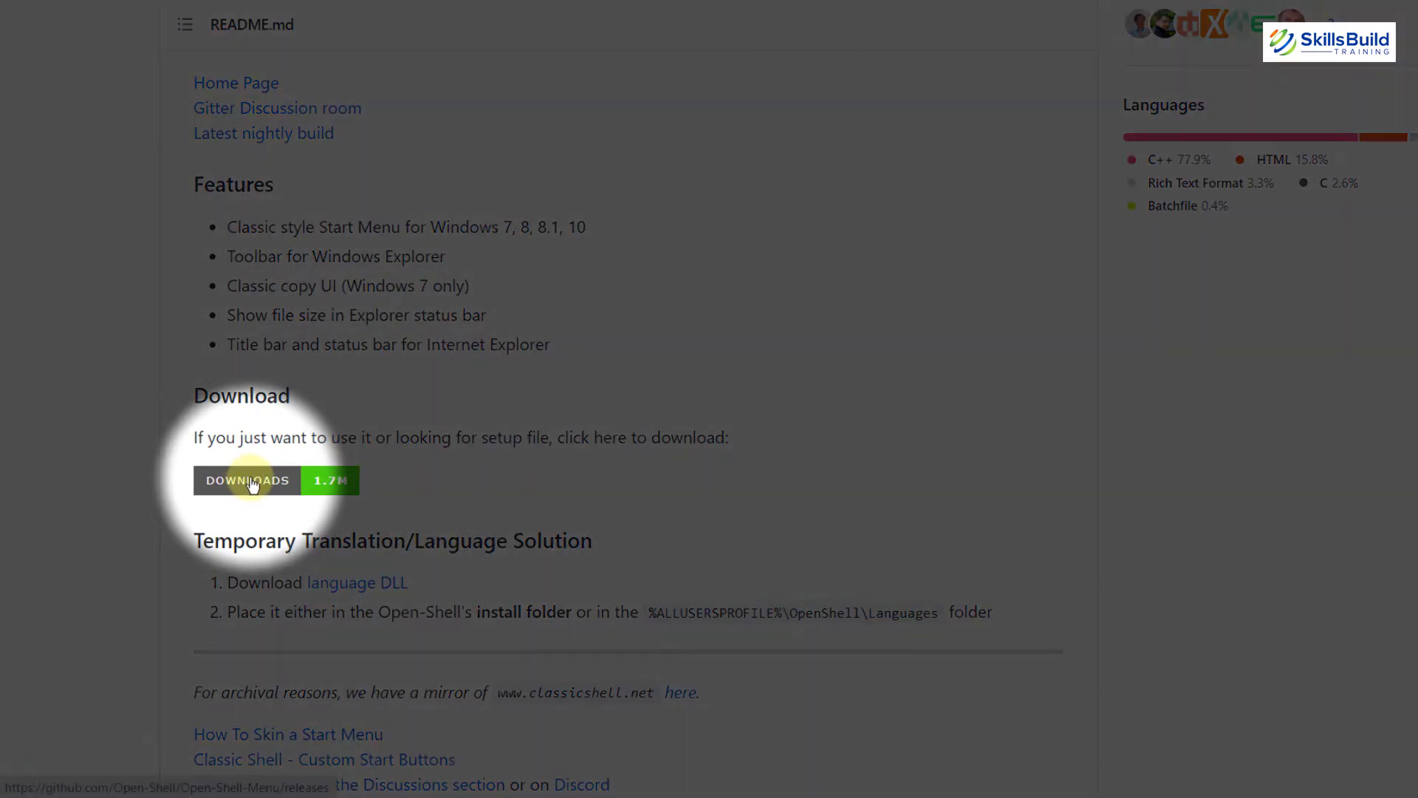
left_click(251, 483)
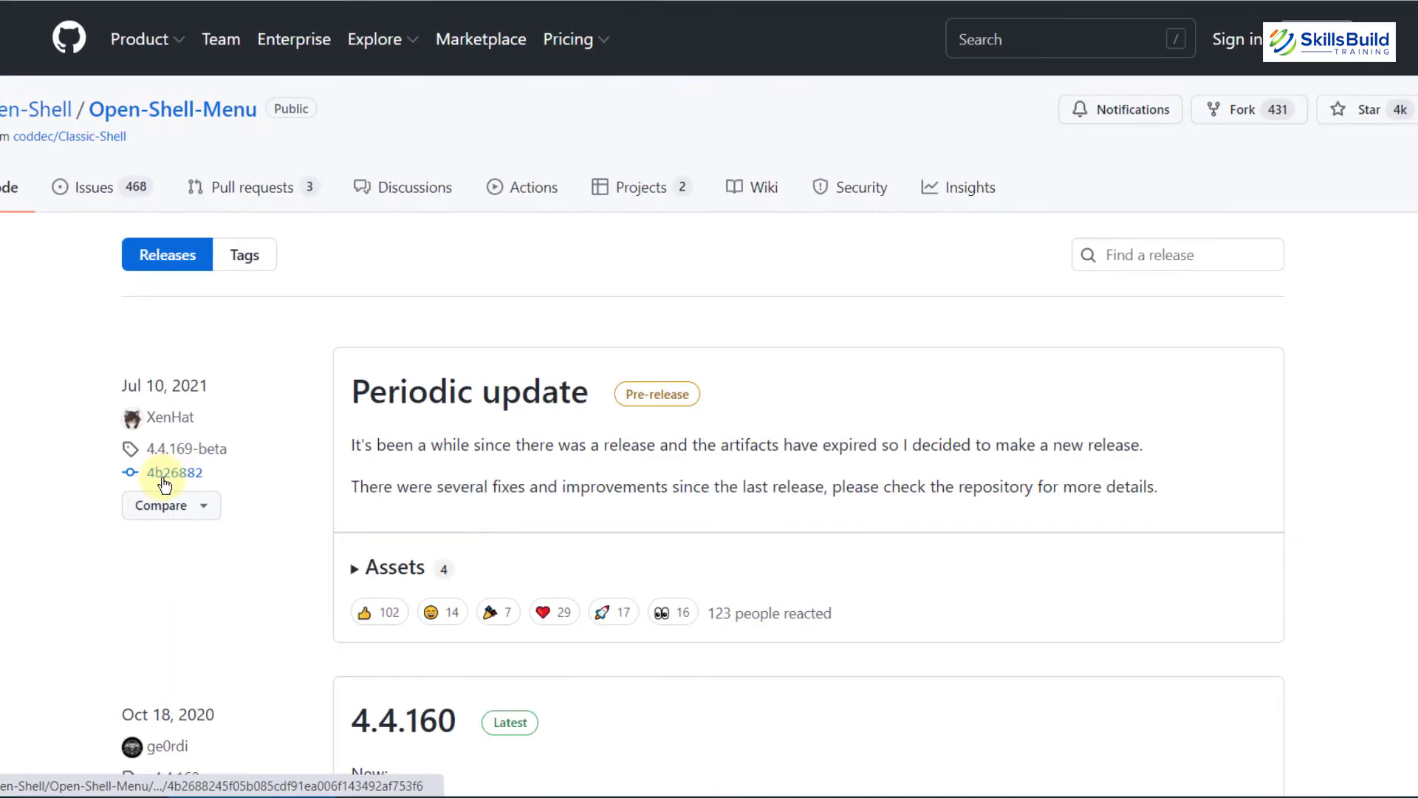
scroll(452, 547, "down", 6)
scroll(452, 548, "down", 1)
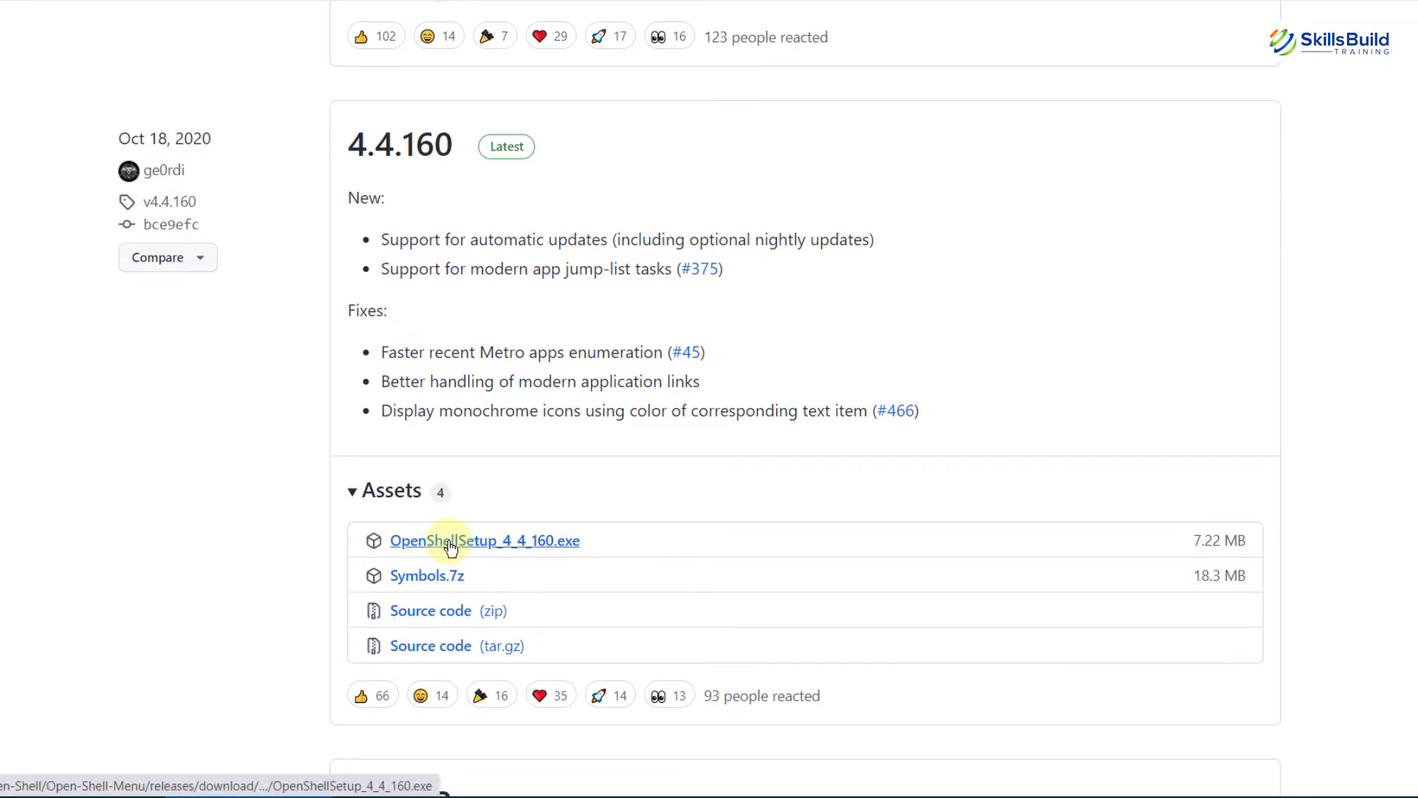
left_click(451, 543)
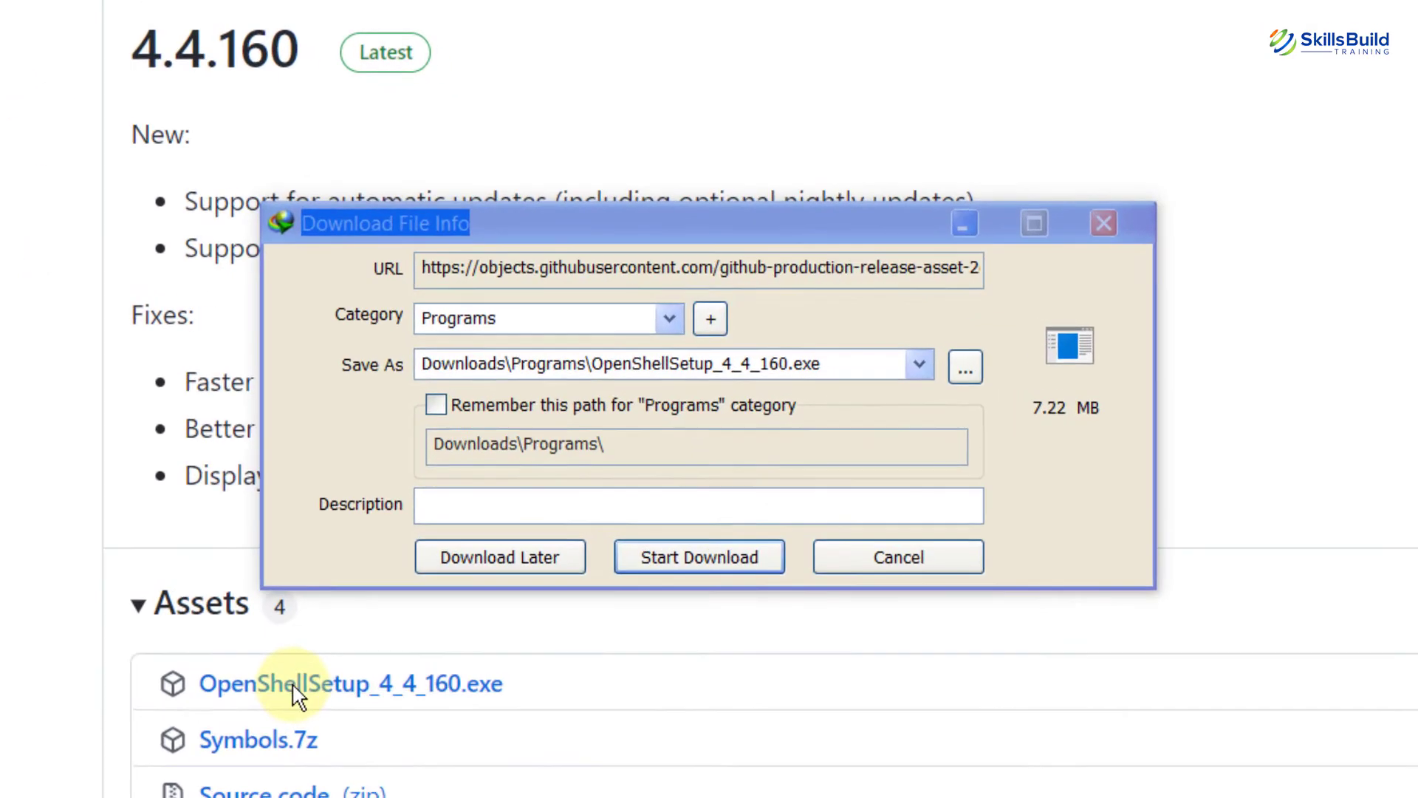
left_click(719, 562)
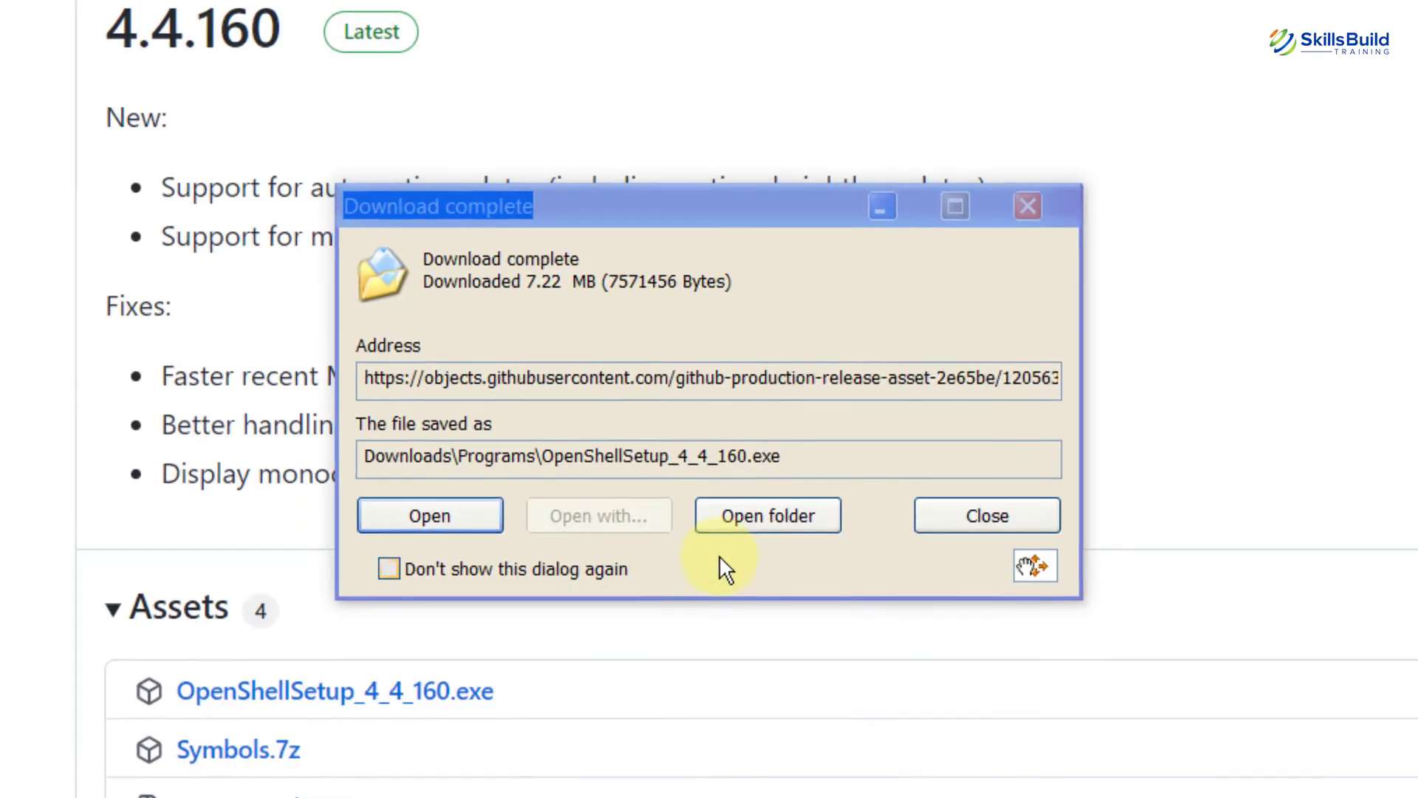
- Run the downloaded Open-Shell installer, accept the license agreement and complete the installation with the default options
left_click(483, 514)
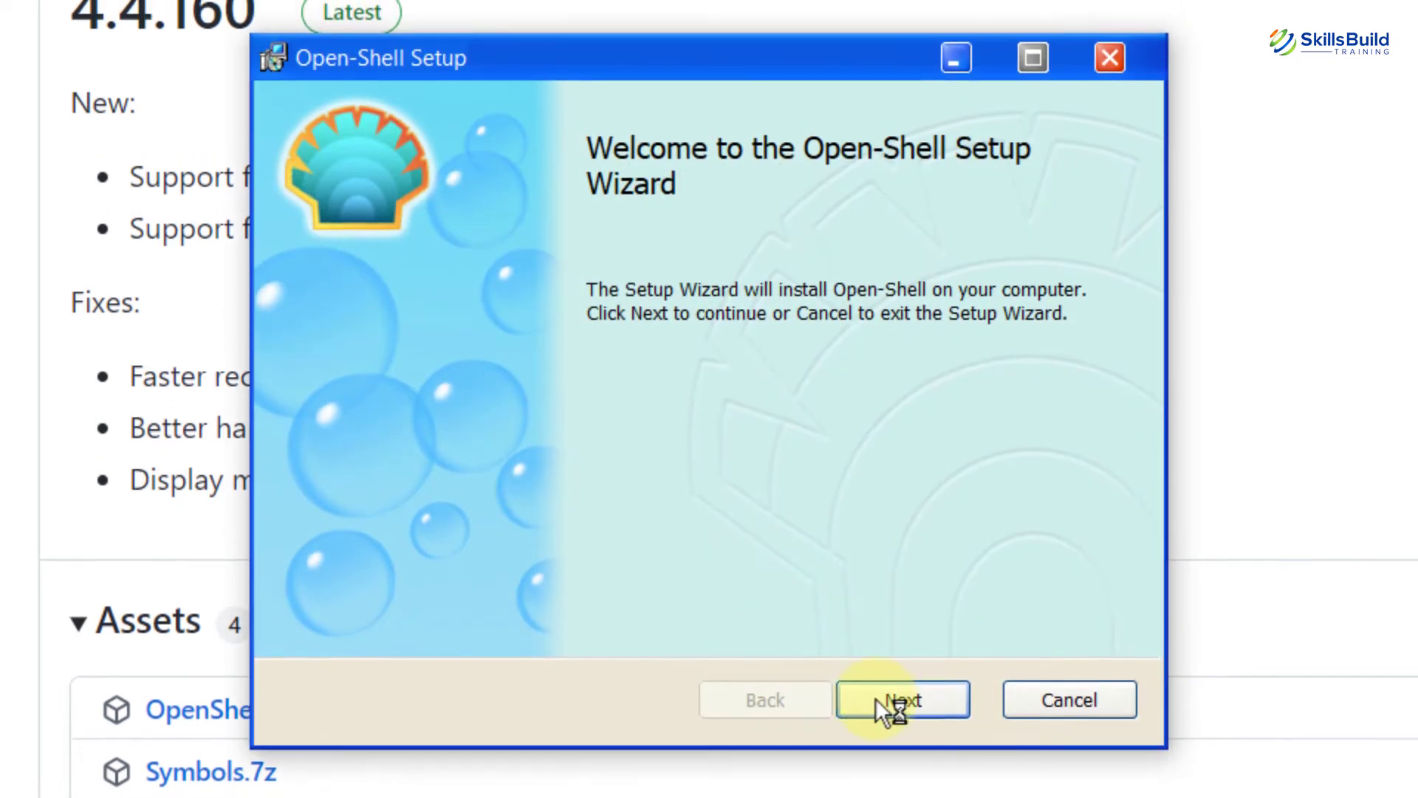
left_click(883, 708)
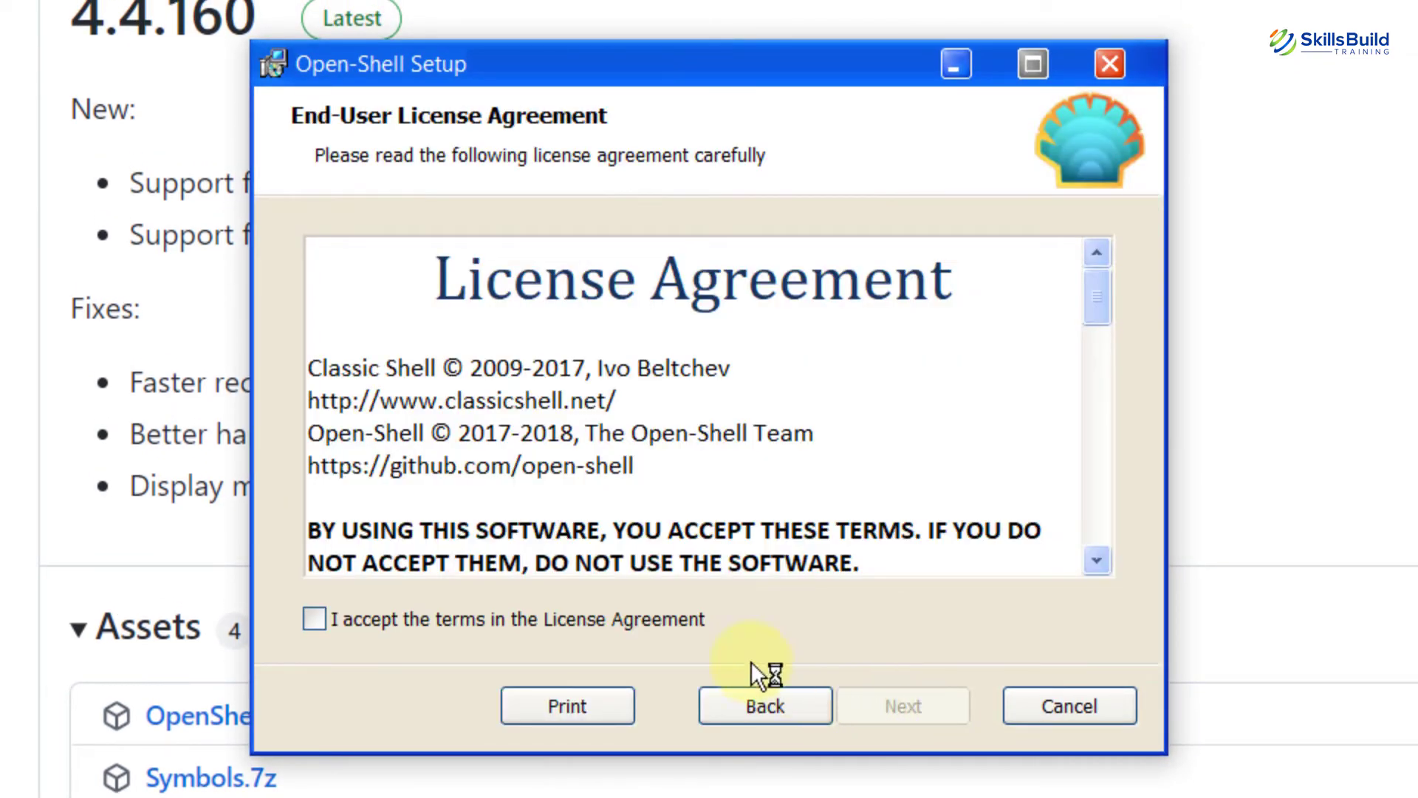
left_click(622, 619)
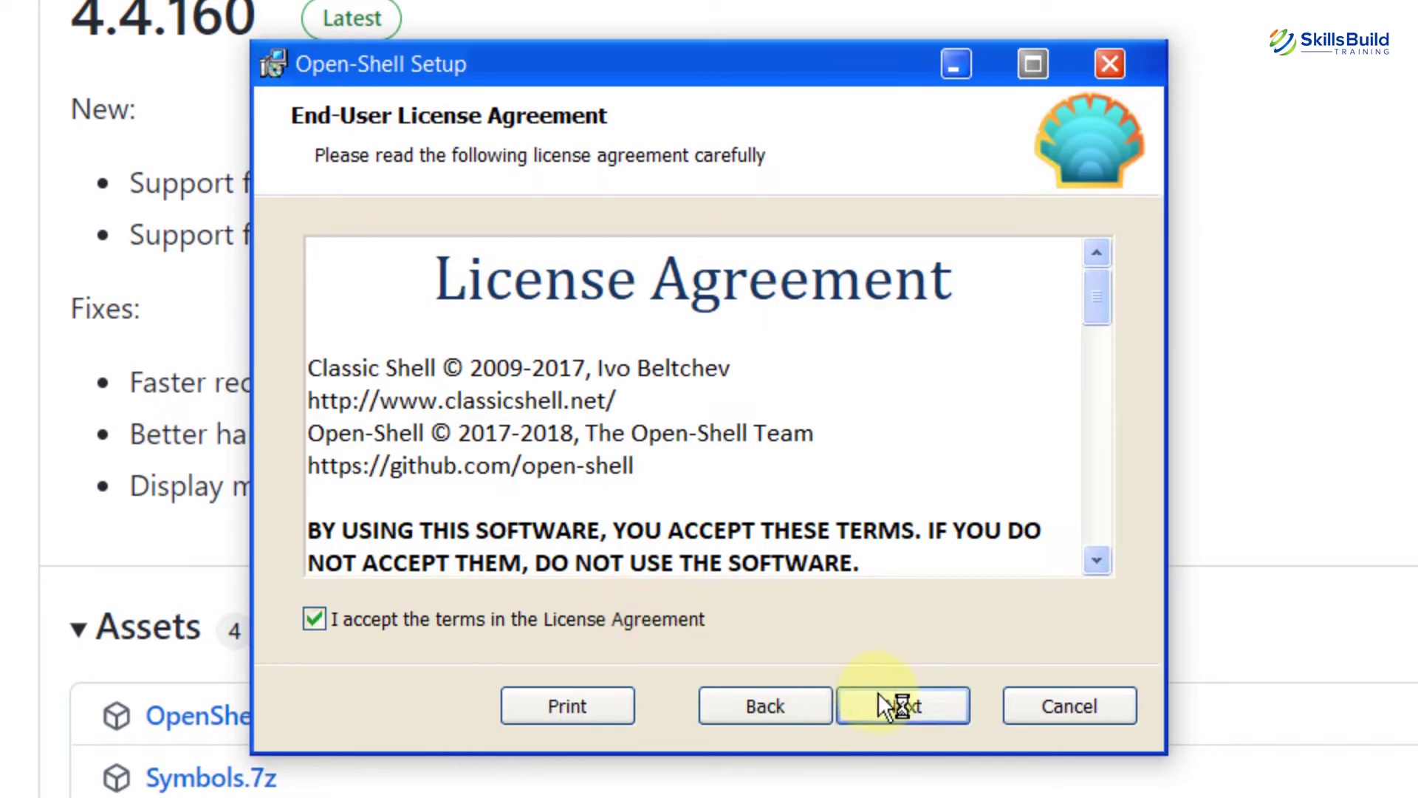
left_click(883, 701)
left_click(878, 693)
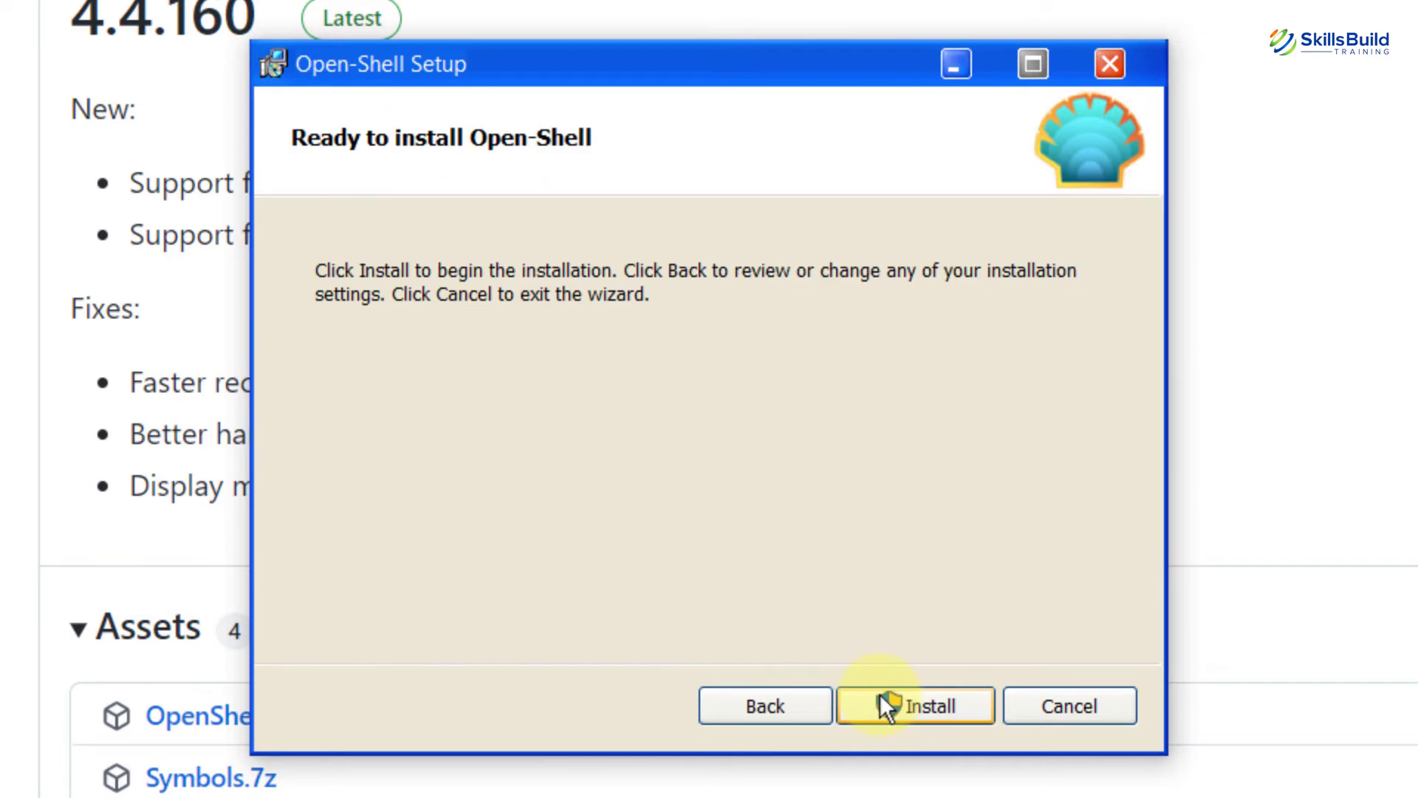
left_click(890, 698)
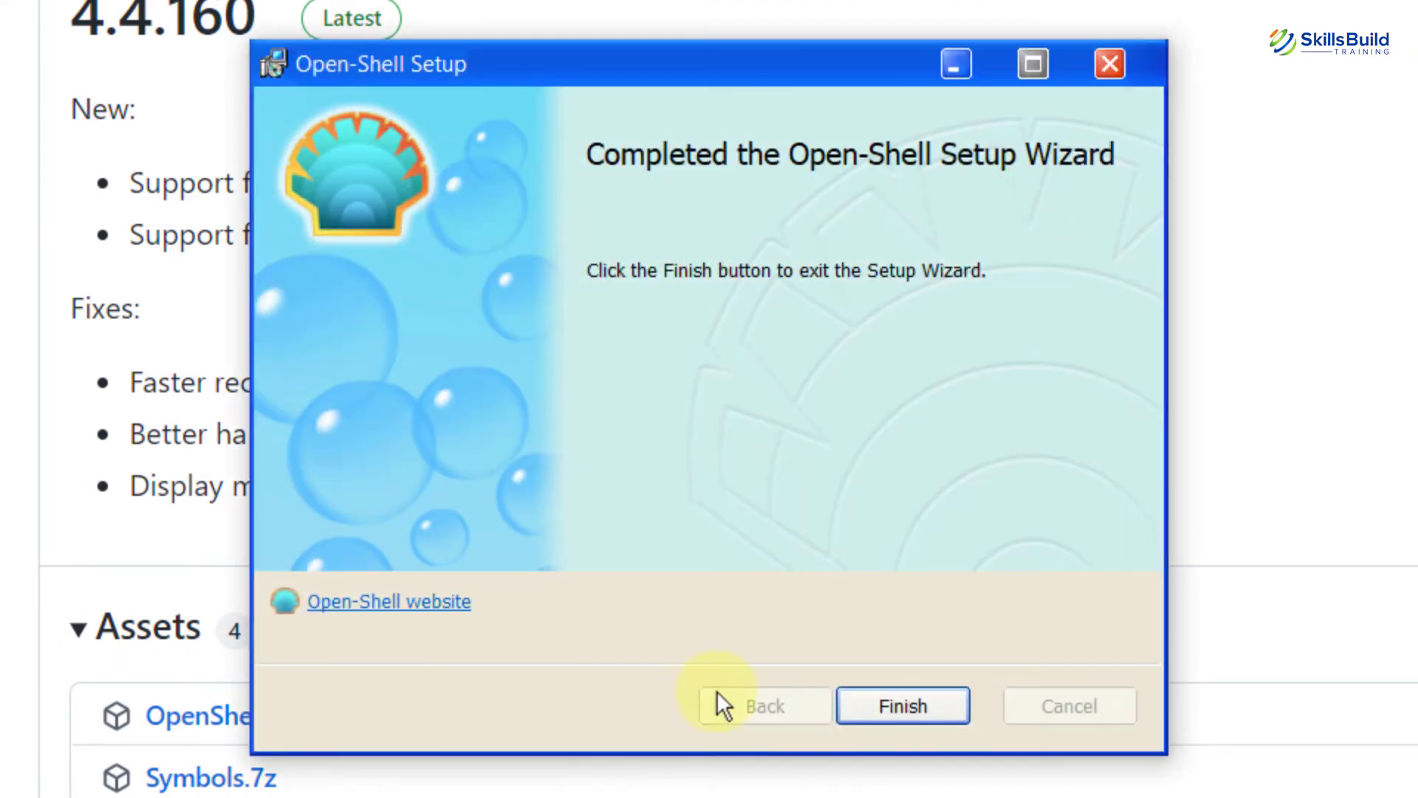
left_click(879, 701)
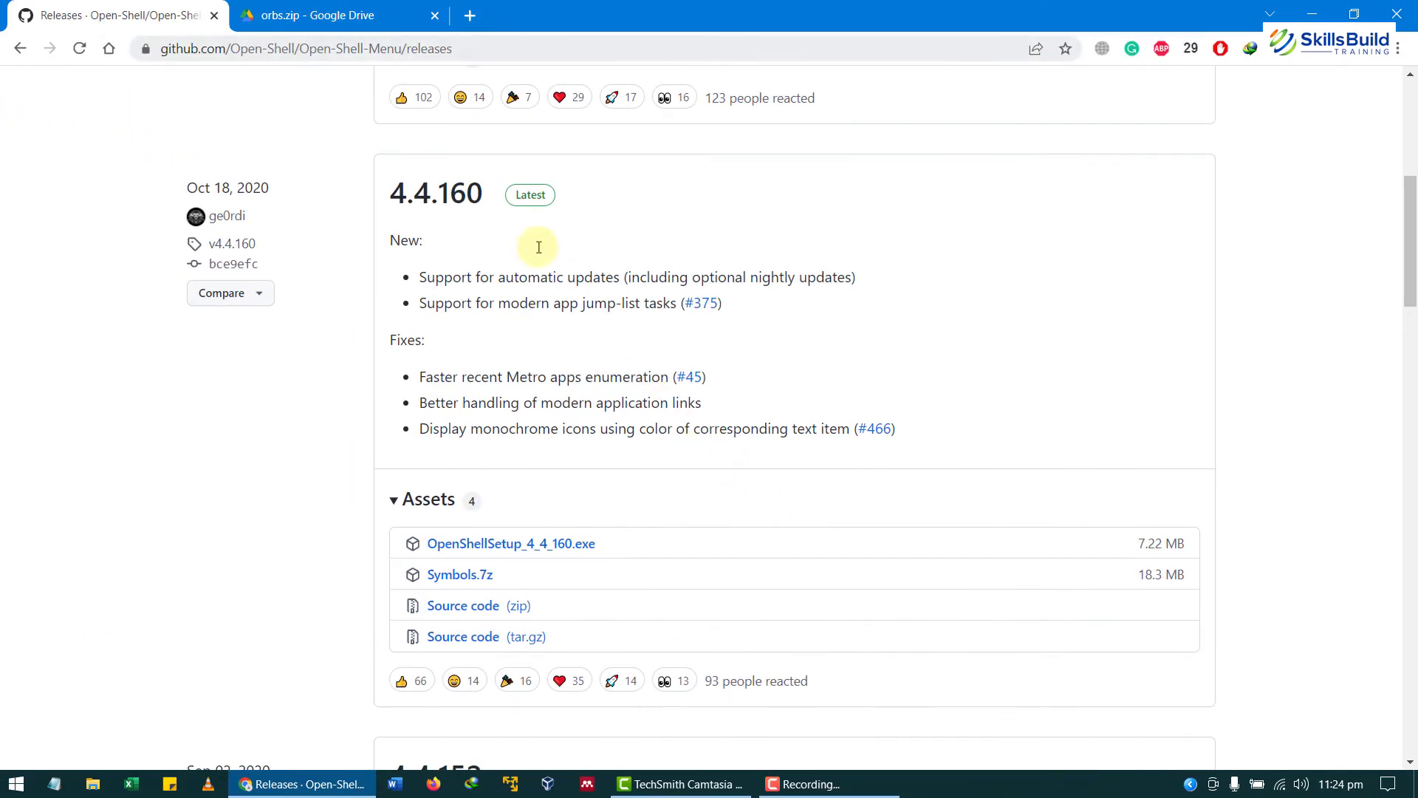
- Download orbs.zip from Google Drive and save it to the Desktop
left_click(339, 24)
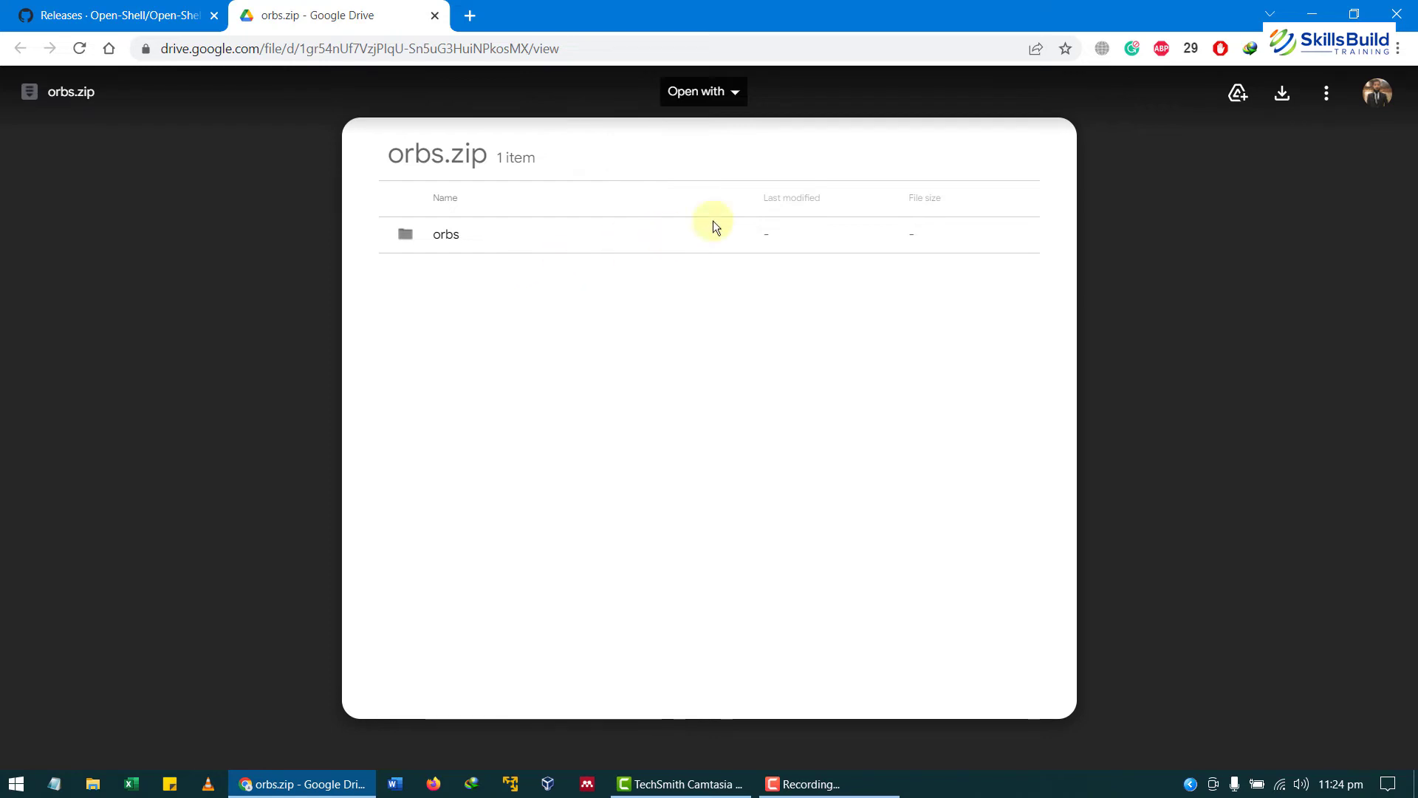
left_click(1282, 92)
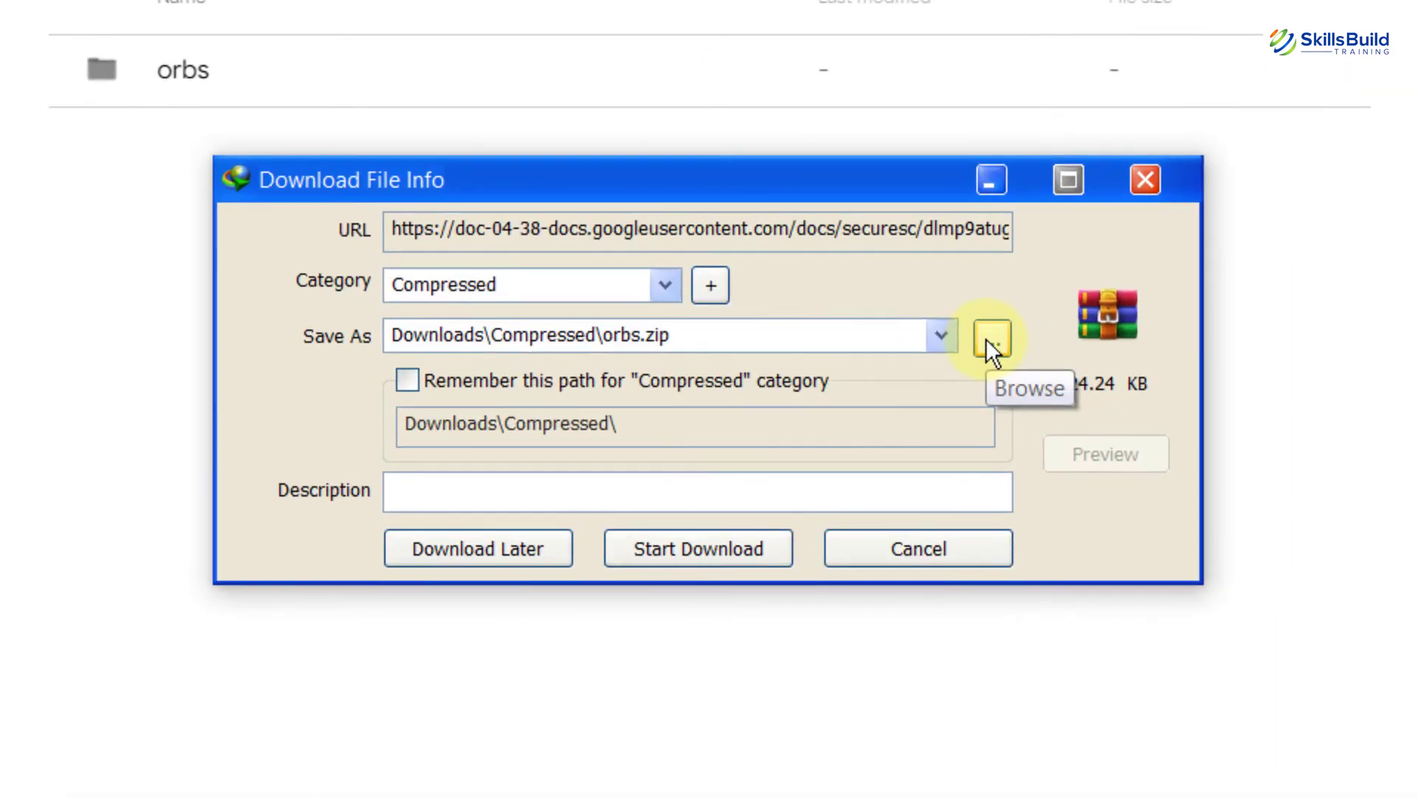
left_click(988, 341)
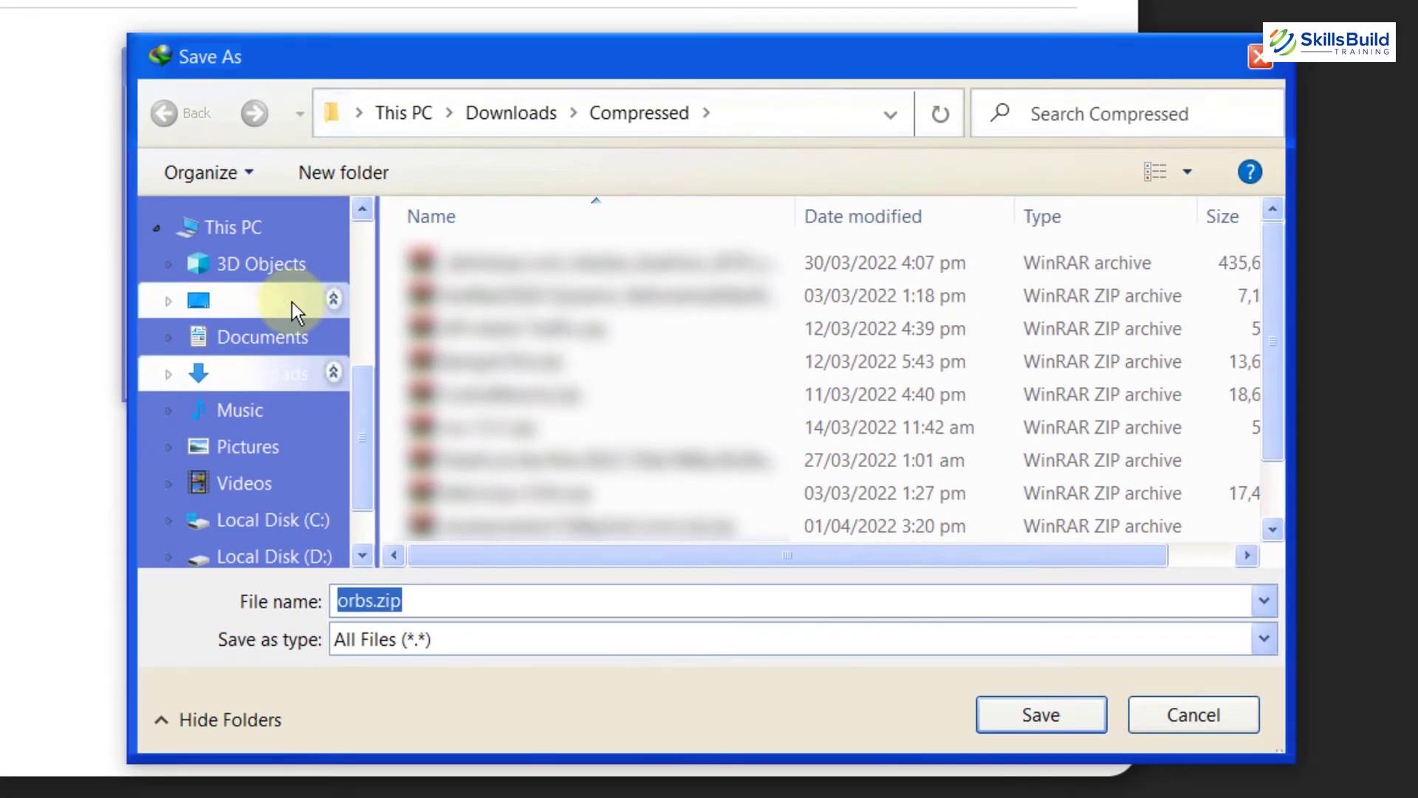
left_click(295, 303)
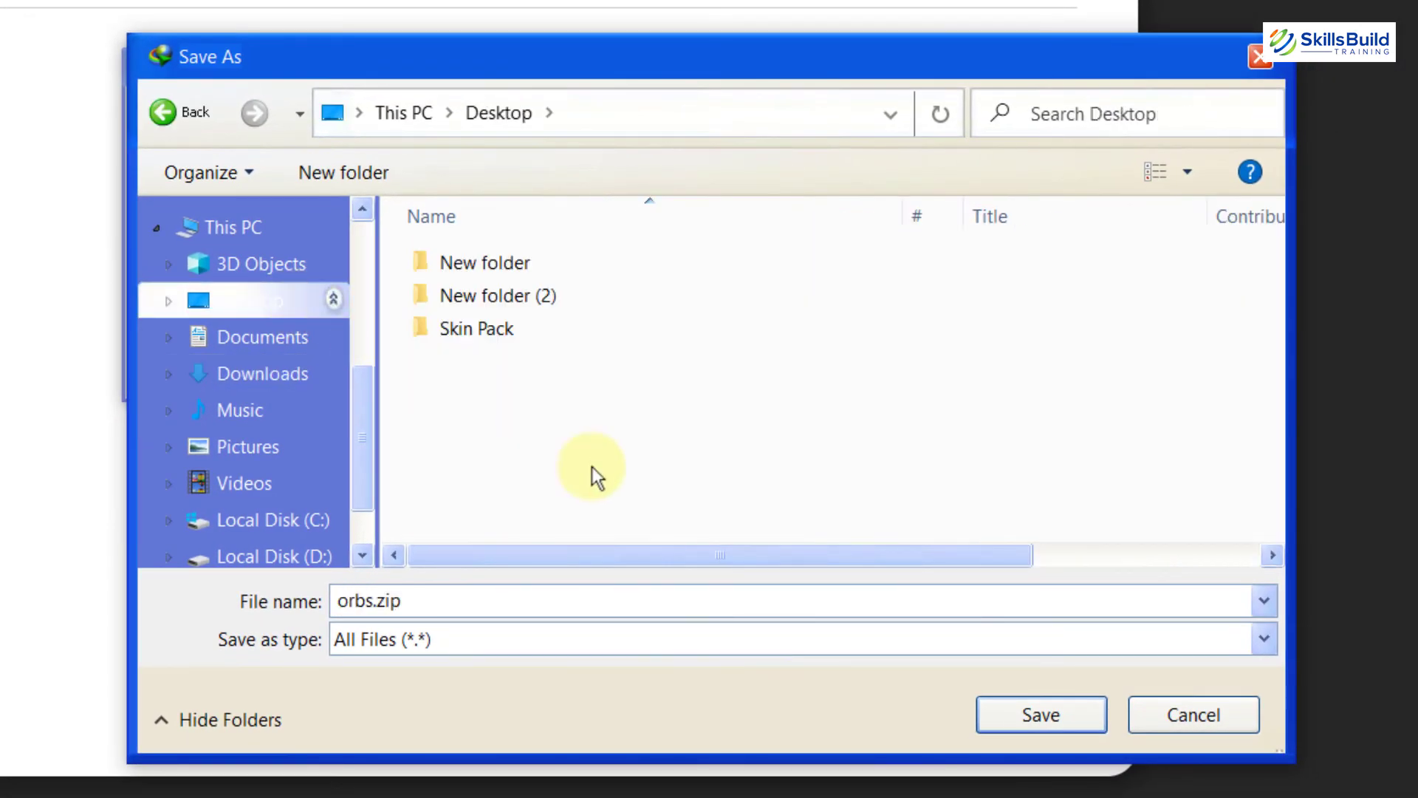
left_click(1034, 714)
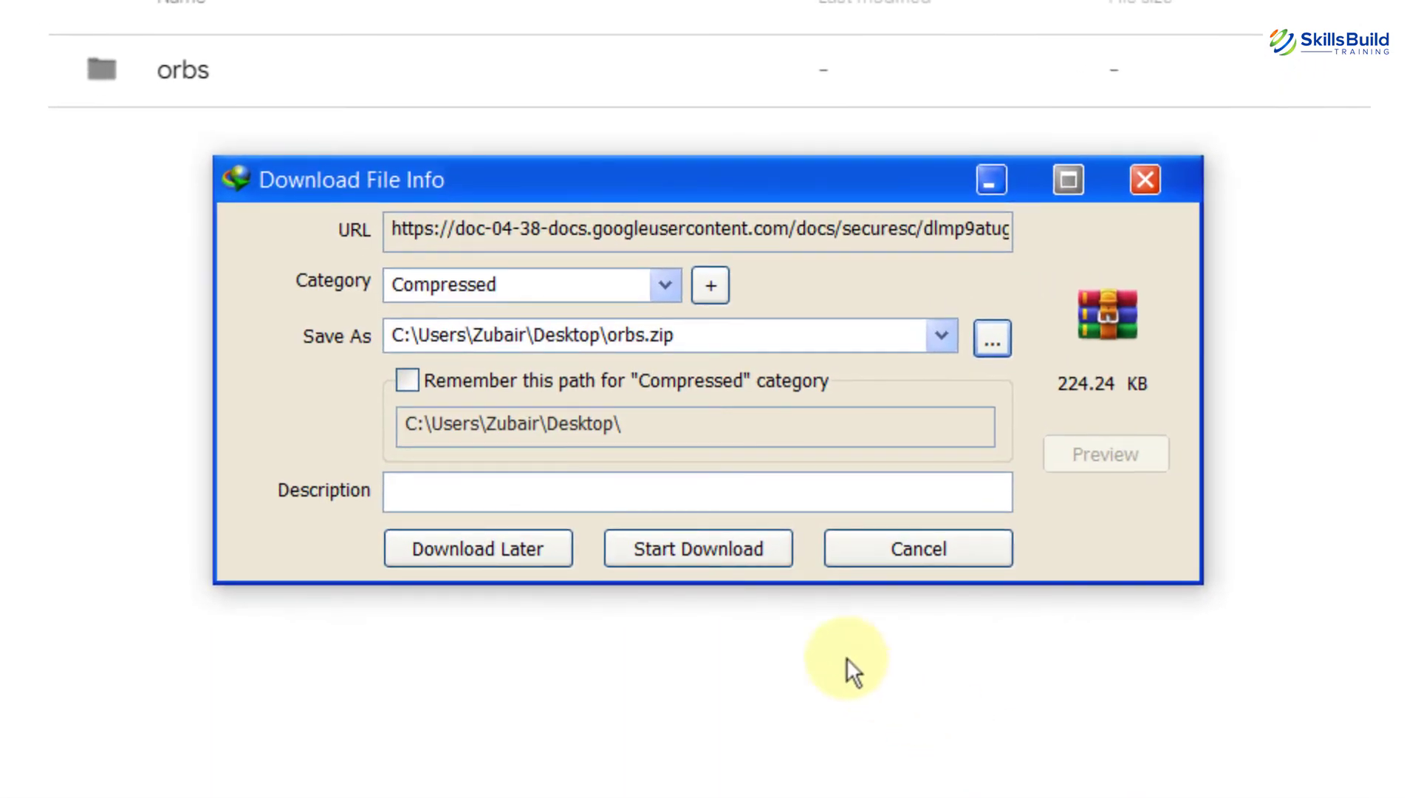
left_click(613, 474)
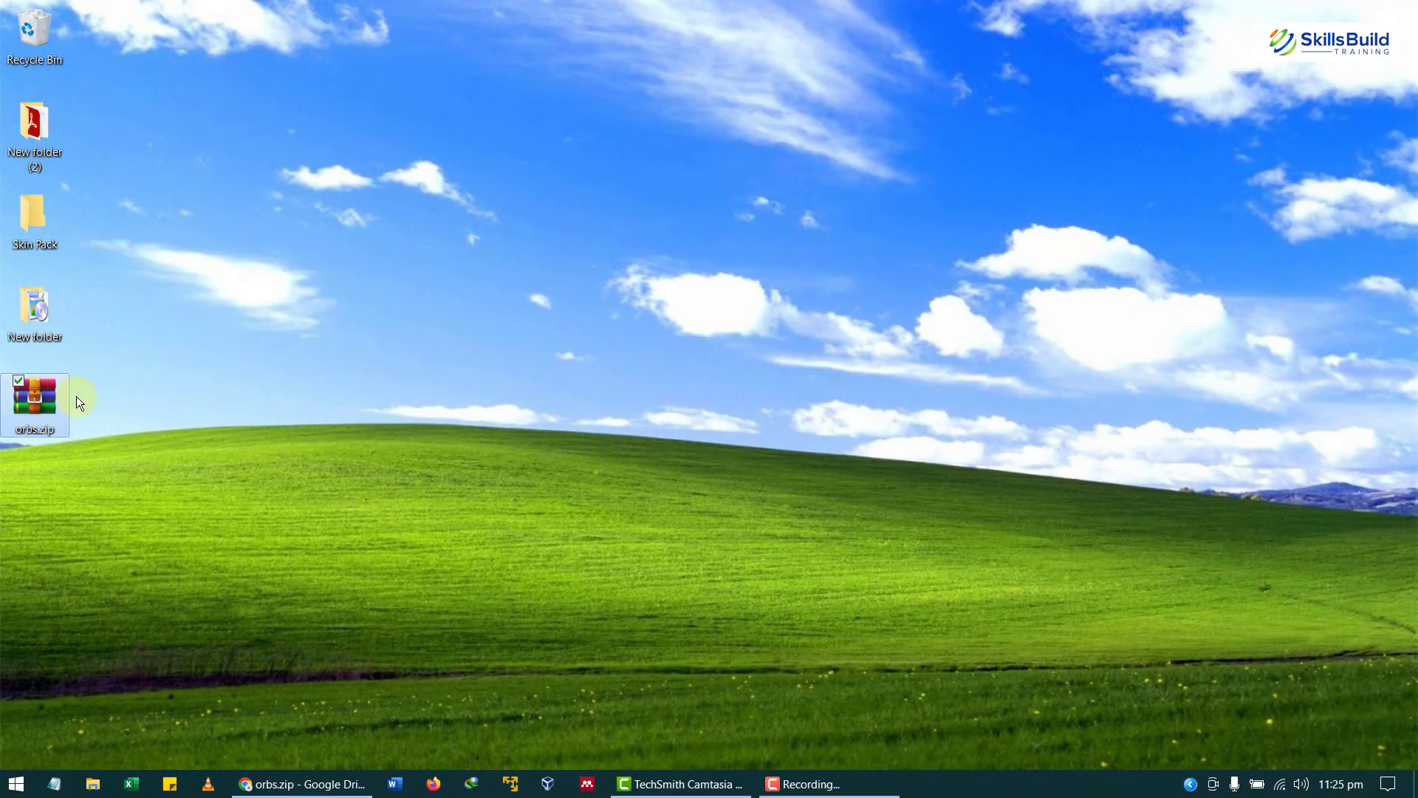
- Extract the orbs folder from orbs.zip onto the Desktop
double_click(47, 396)
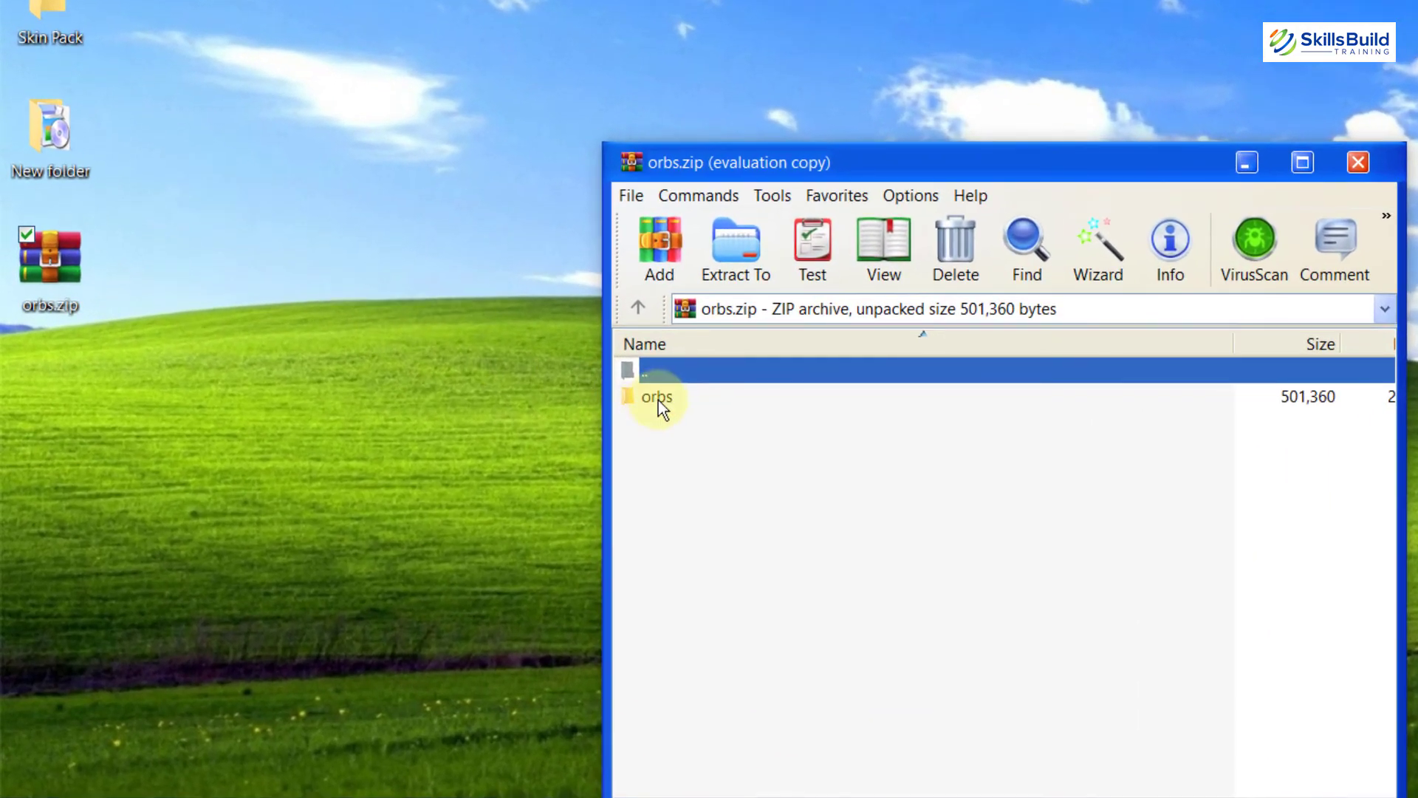
left_click(455, 494)
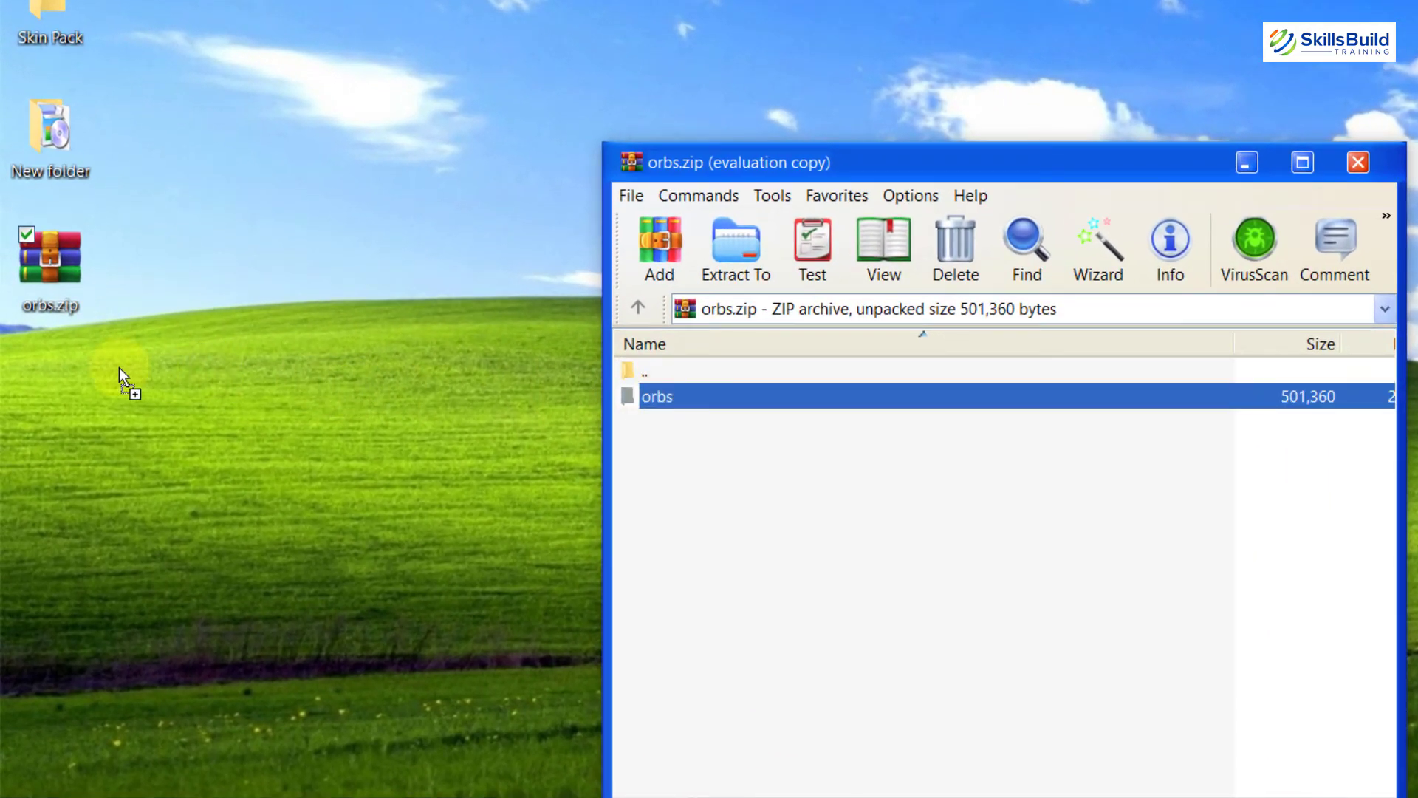
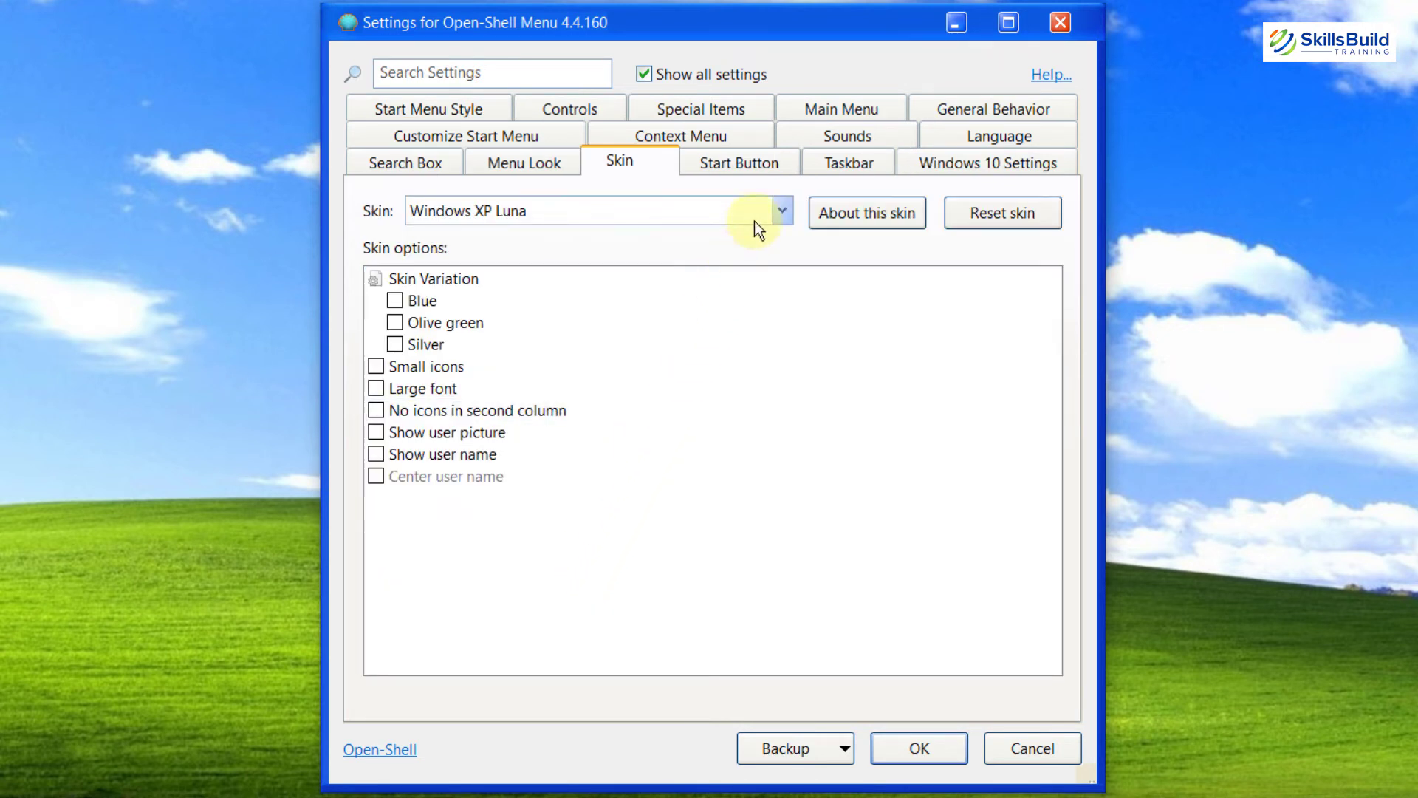
- Replace the Start button in Open-Shell with the custom image Luna XP Small Taskbar.bmp from the orbs folder on the Desktop
left_click(436, 107)
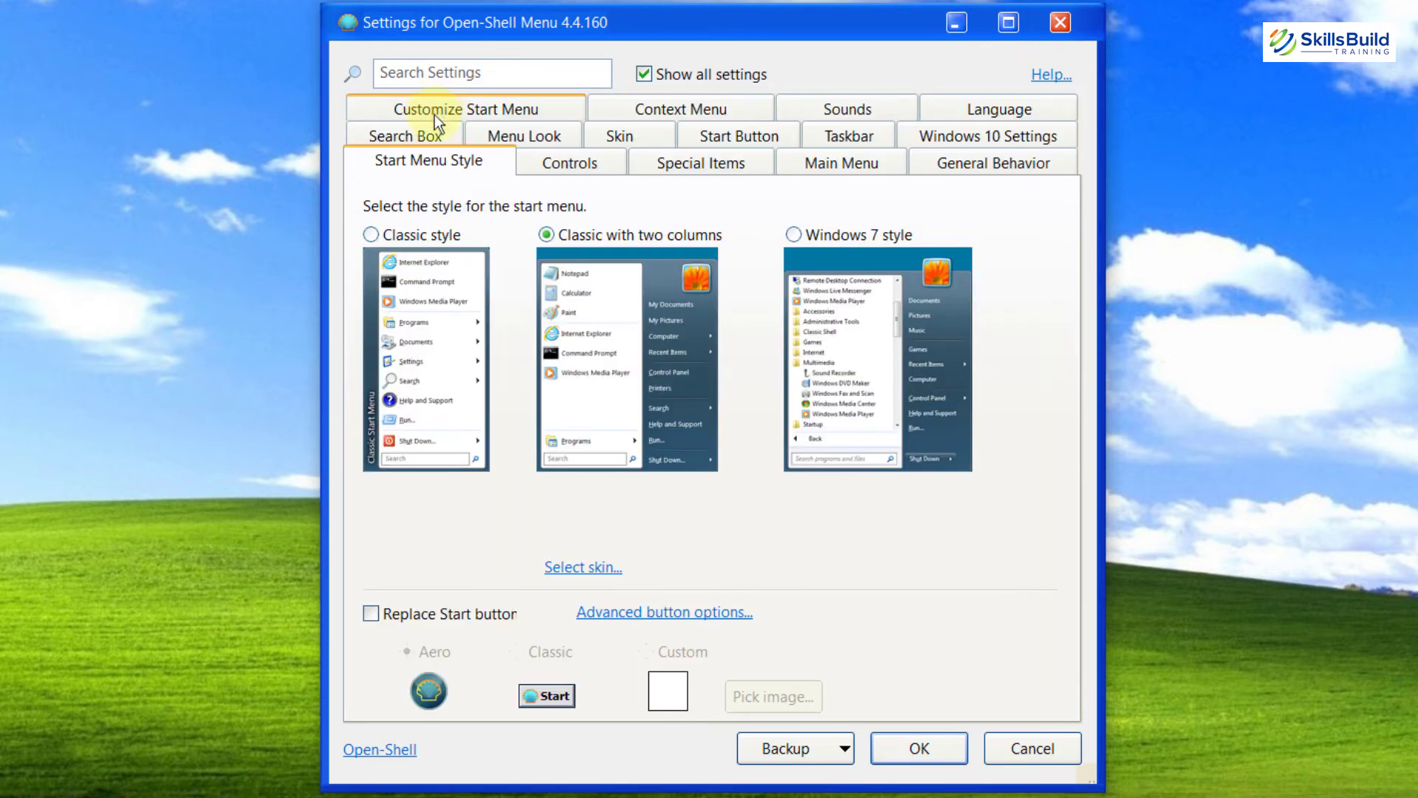
left_click(371, 614)
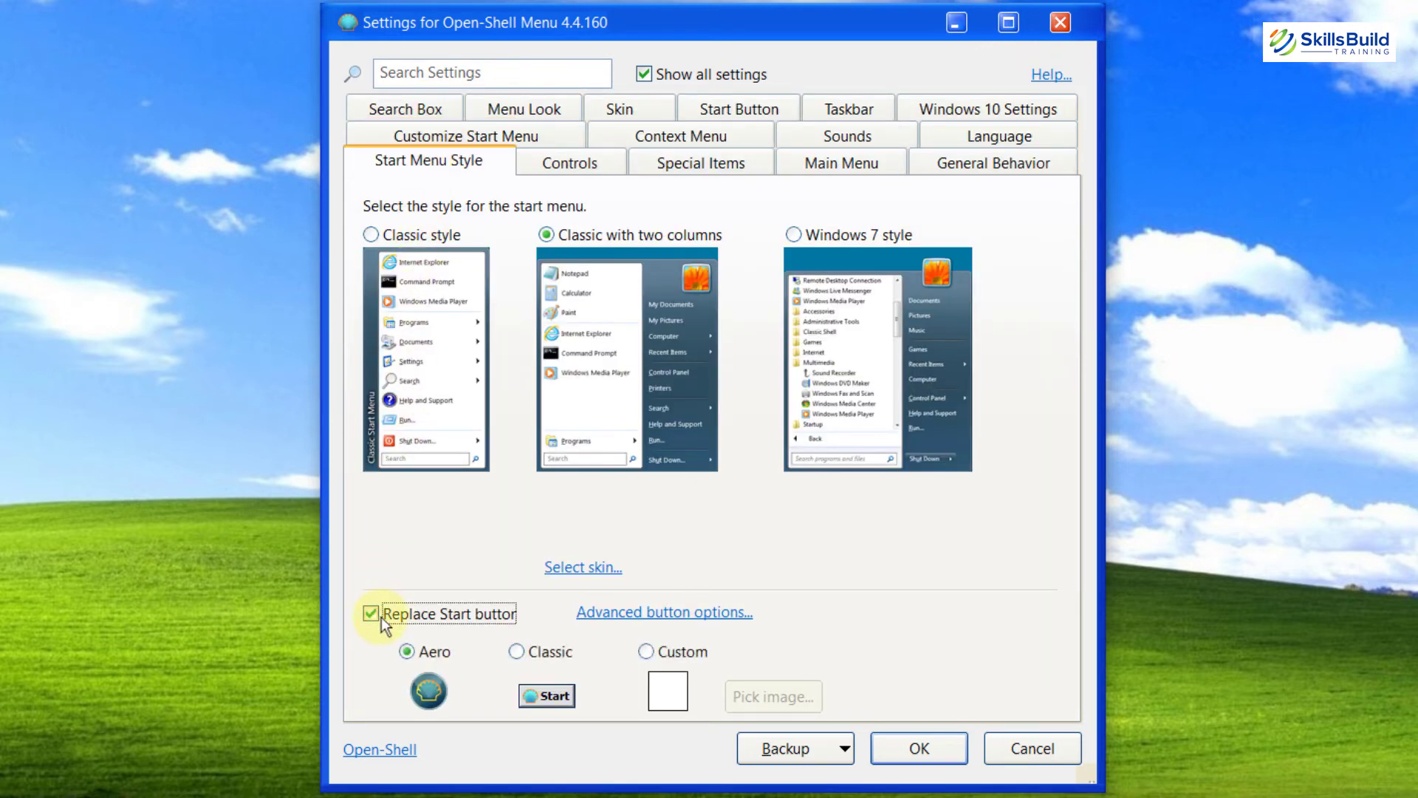
left_click(653, 651)
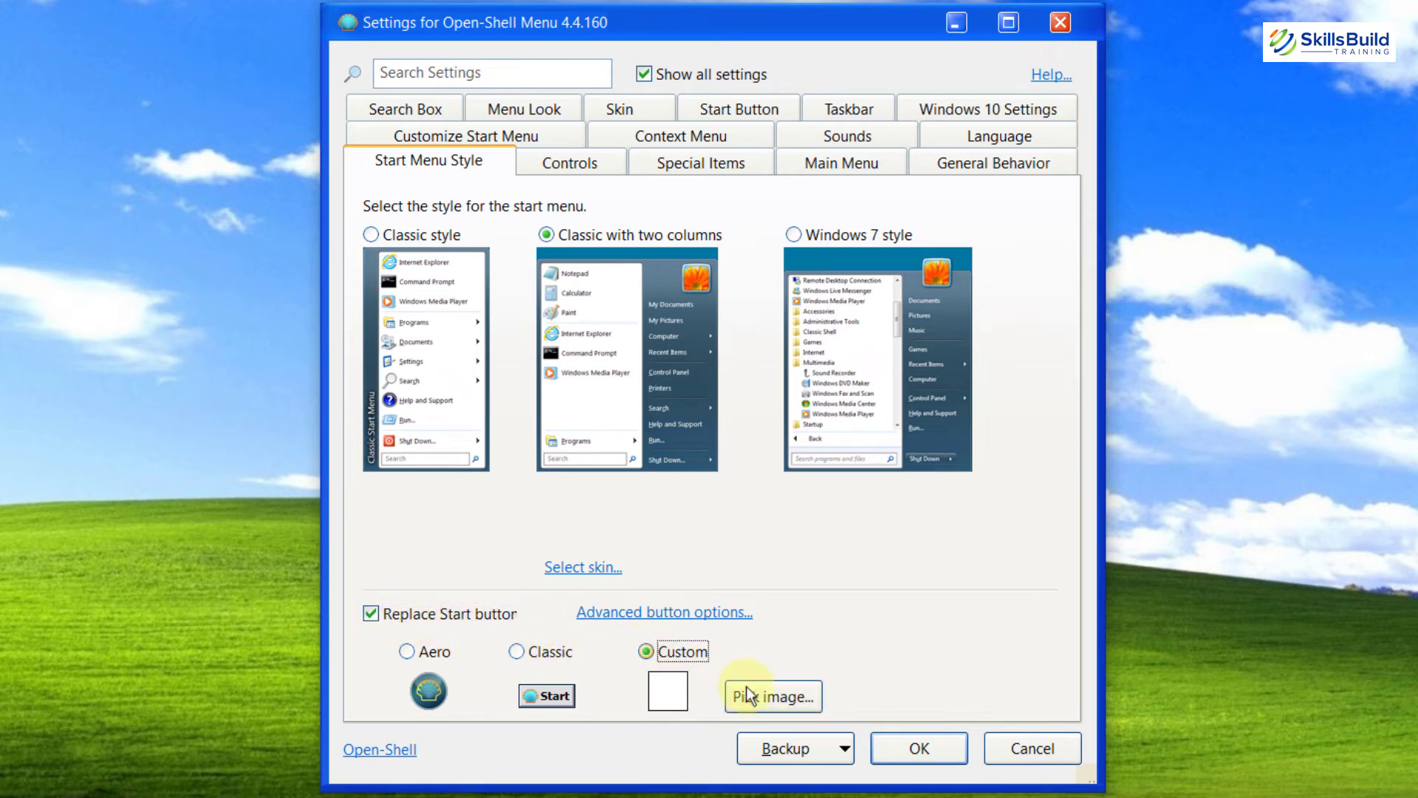
left_click(769, 696)
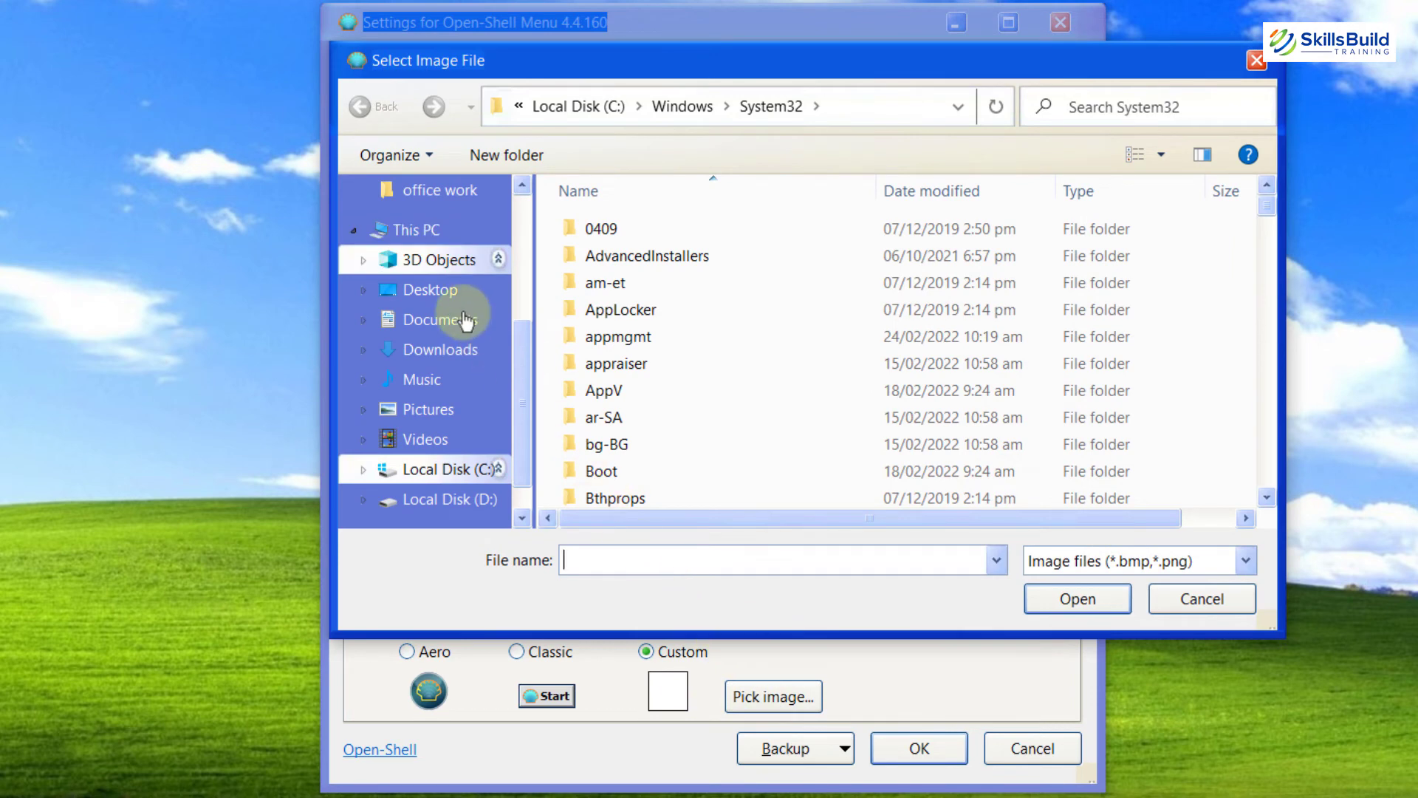
left_click(432, 290)
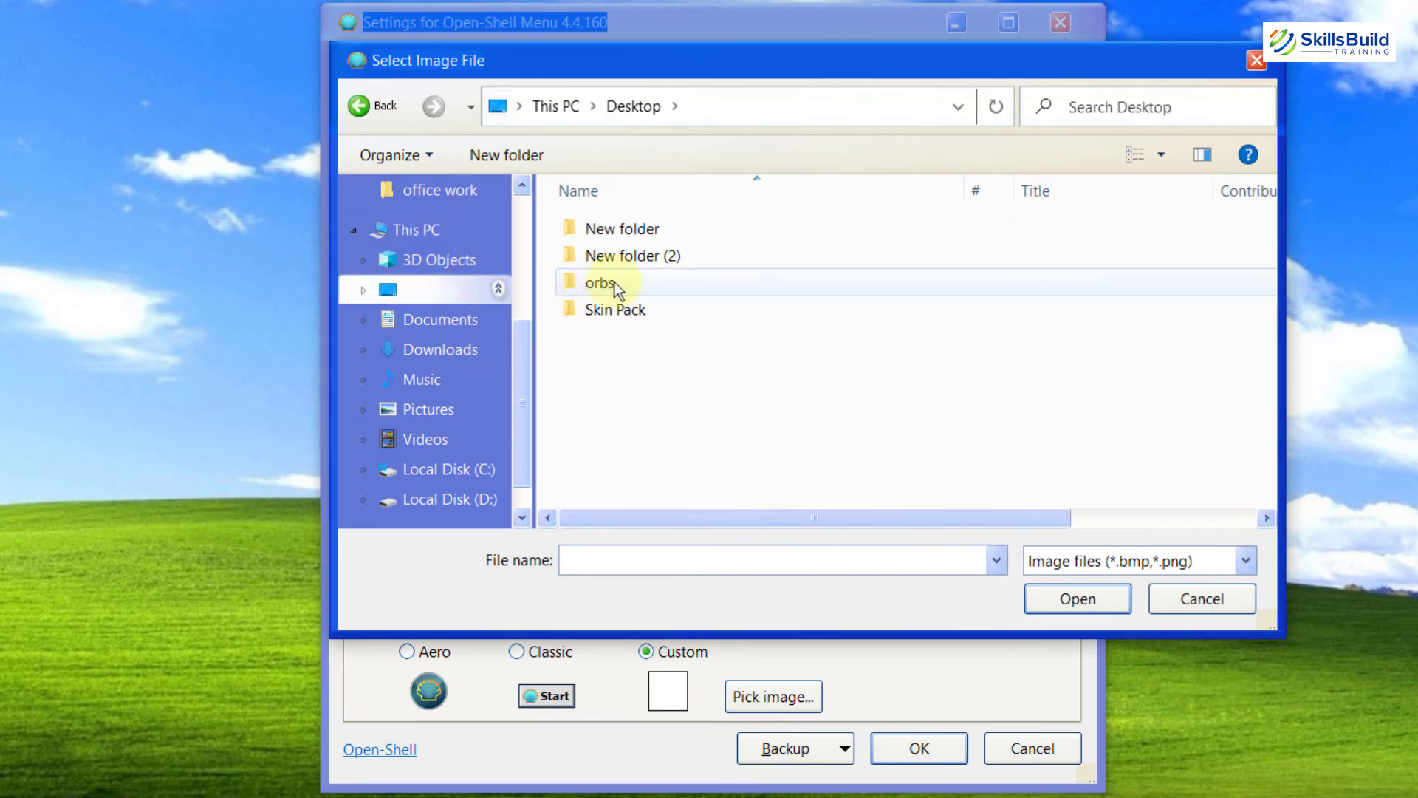
double_click(615, 283)
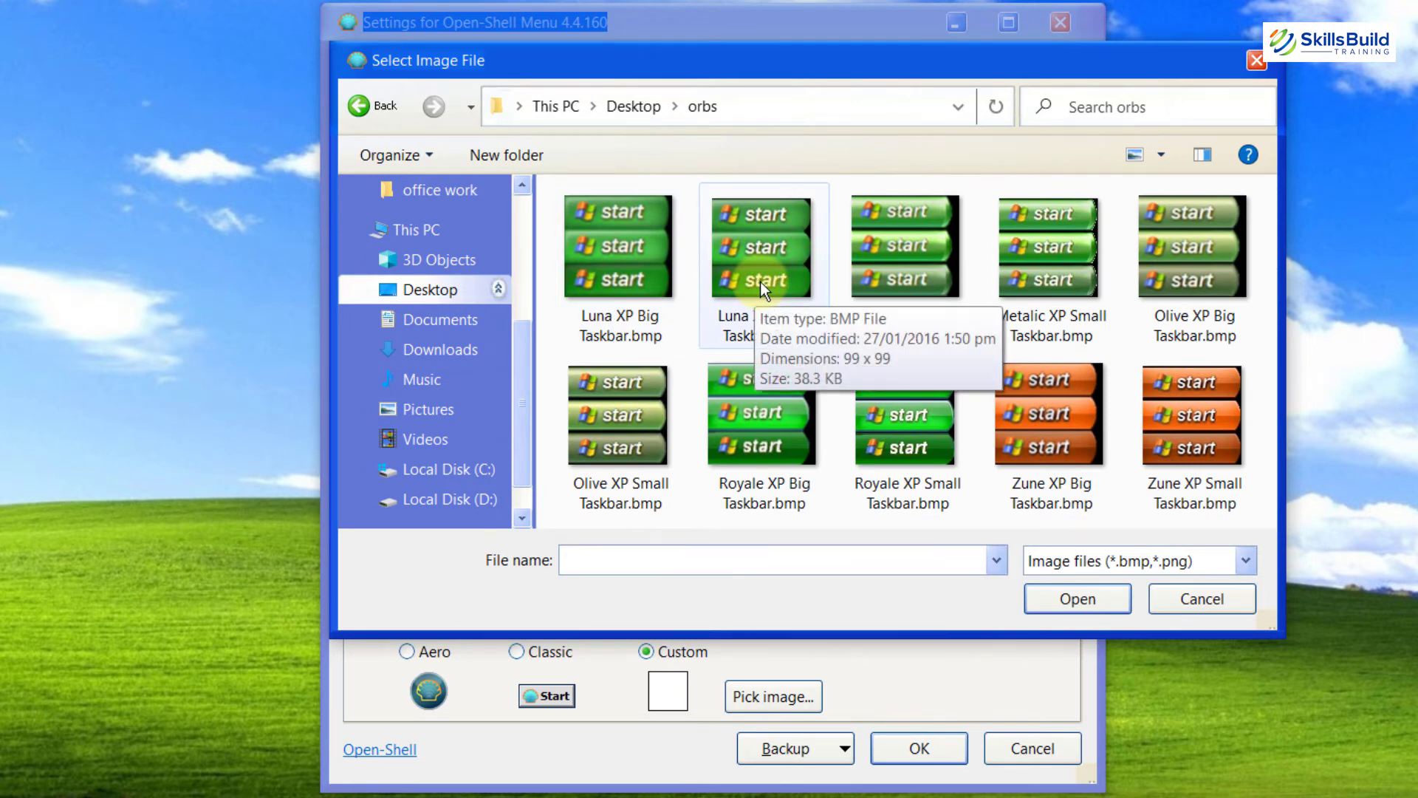
double_click(760, 282)
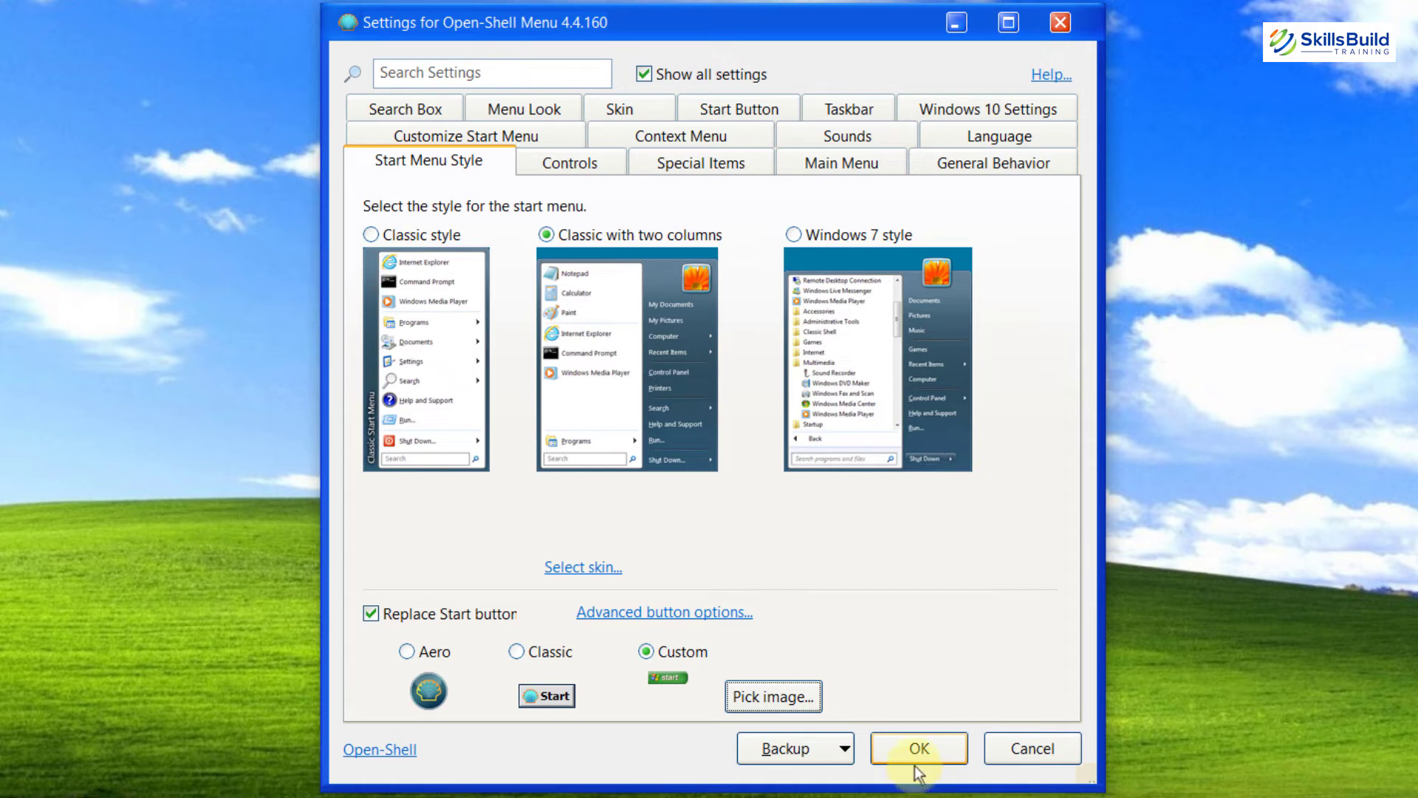
- Enable Customize taskbar in the Open-Shell Menu settings and save the settings
left_click(844, 110)
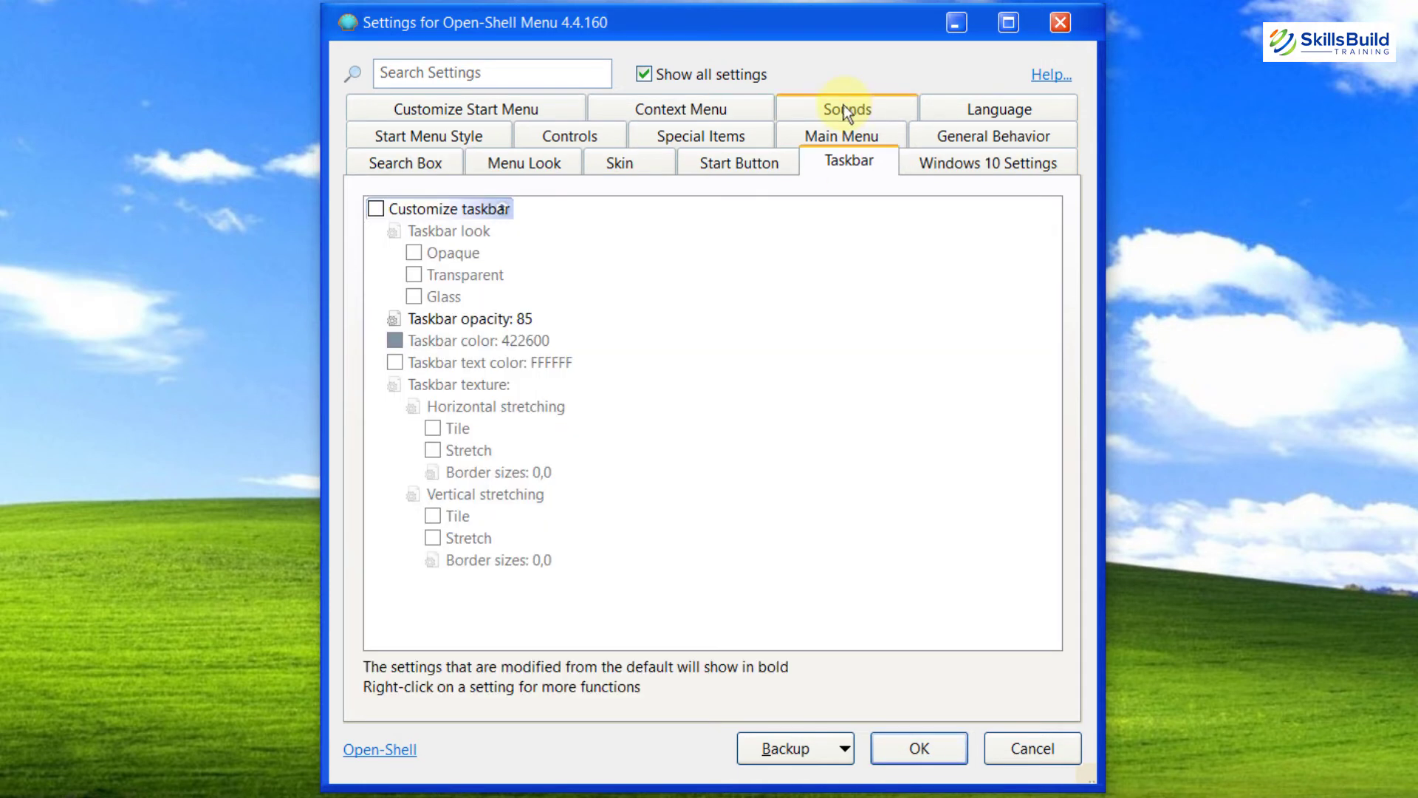
left_click(376, 210)
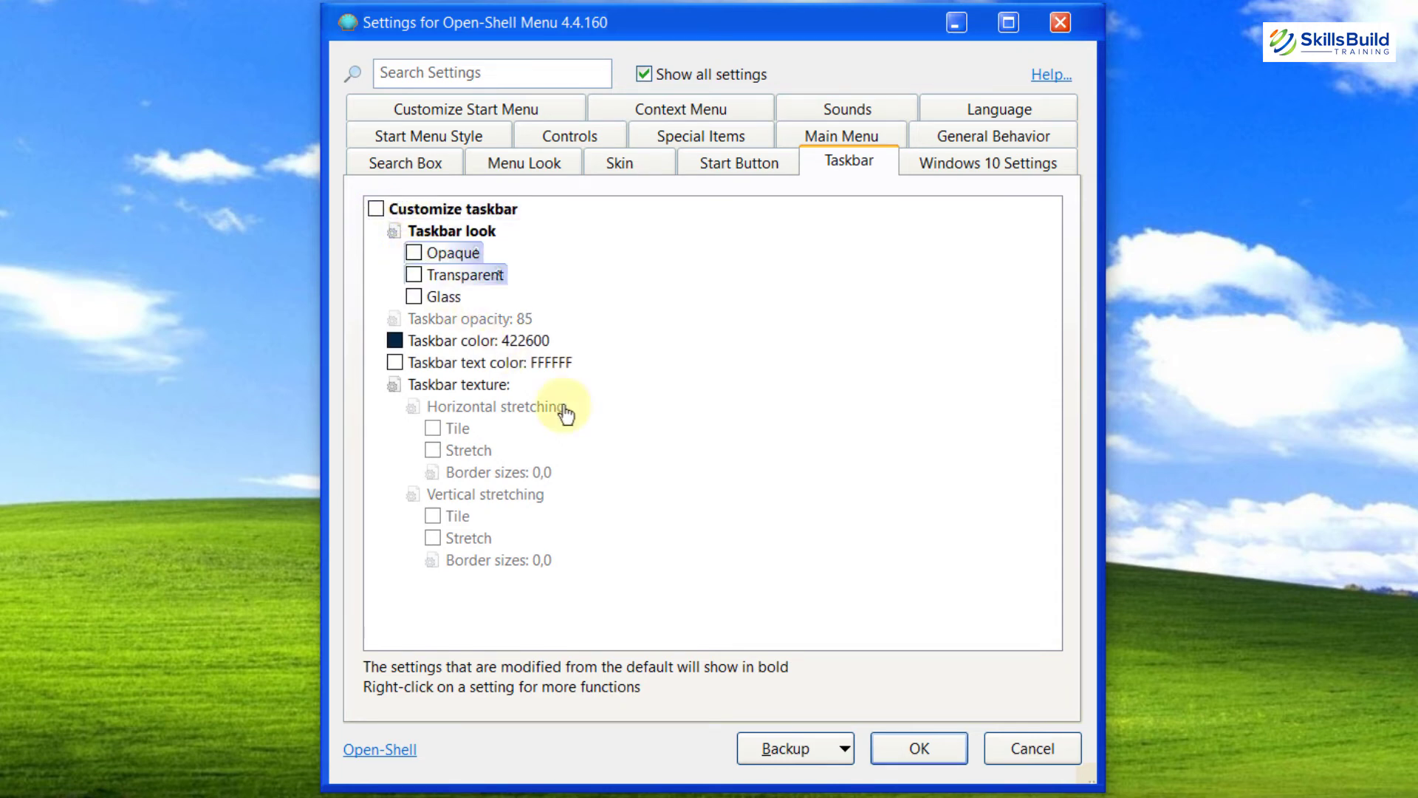
left_click(901, 746)
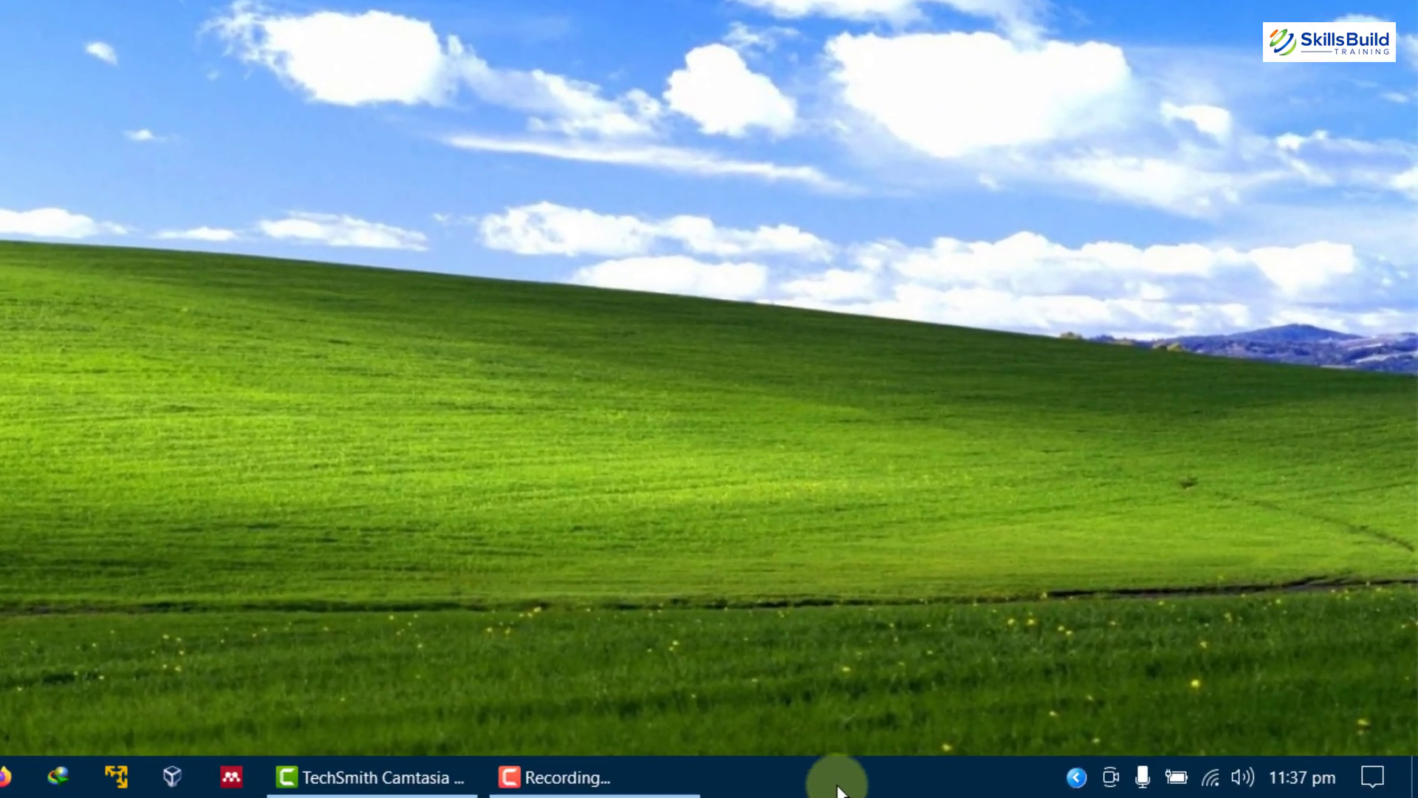
- Reapply the blue swatch, first under Recent colors, as the Windows accent color and close Settings
right_click(836, 790)
left_click(879, 761)
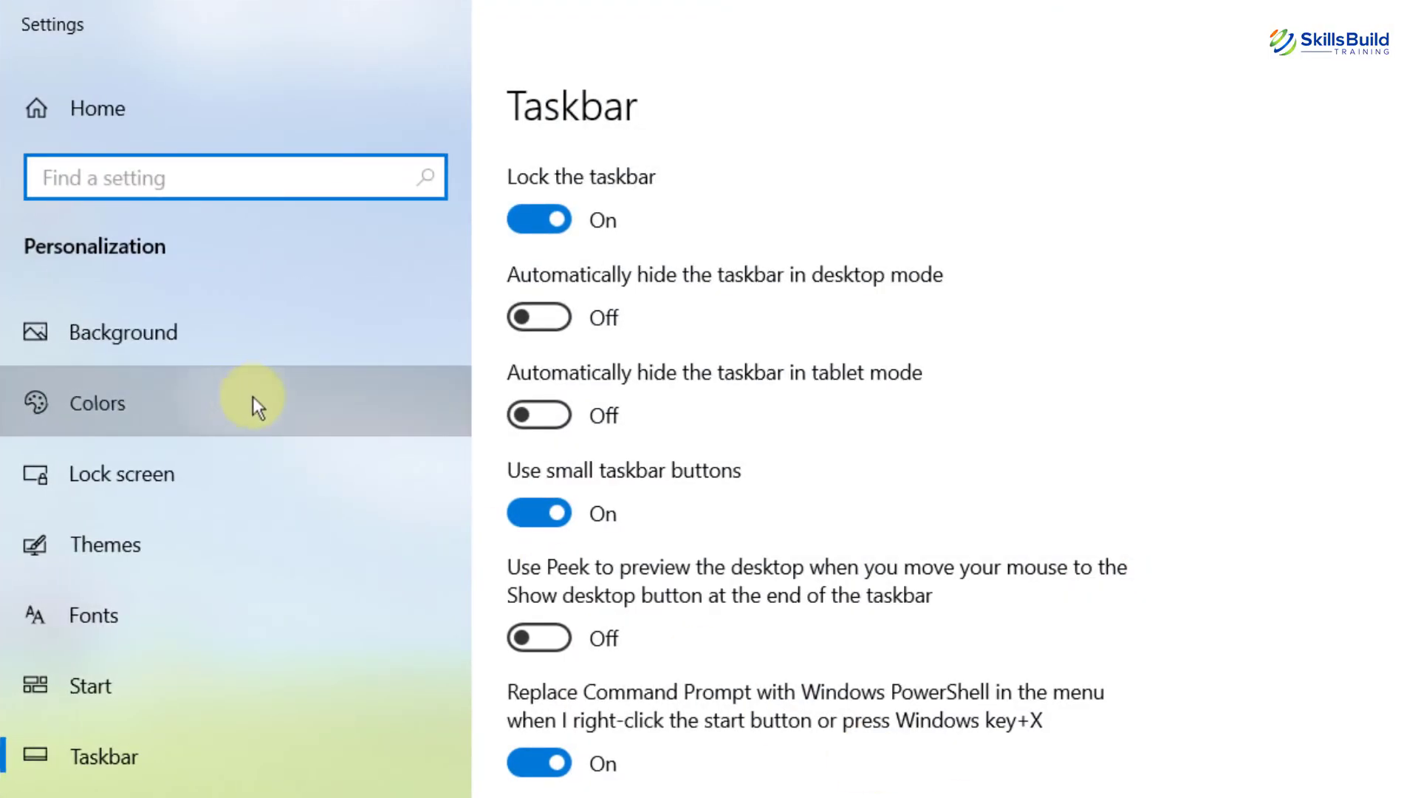
left_click(253, 406)
scroll(576, 66, "down", 2)
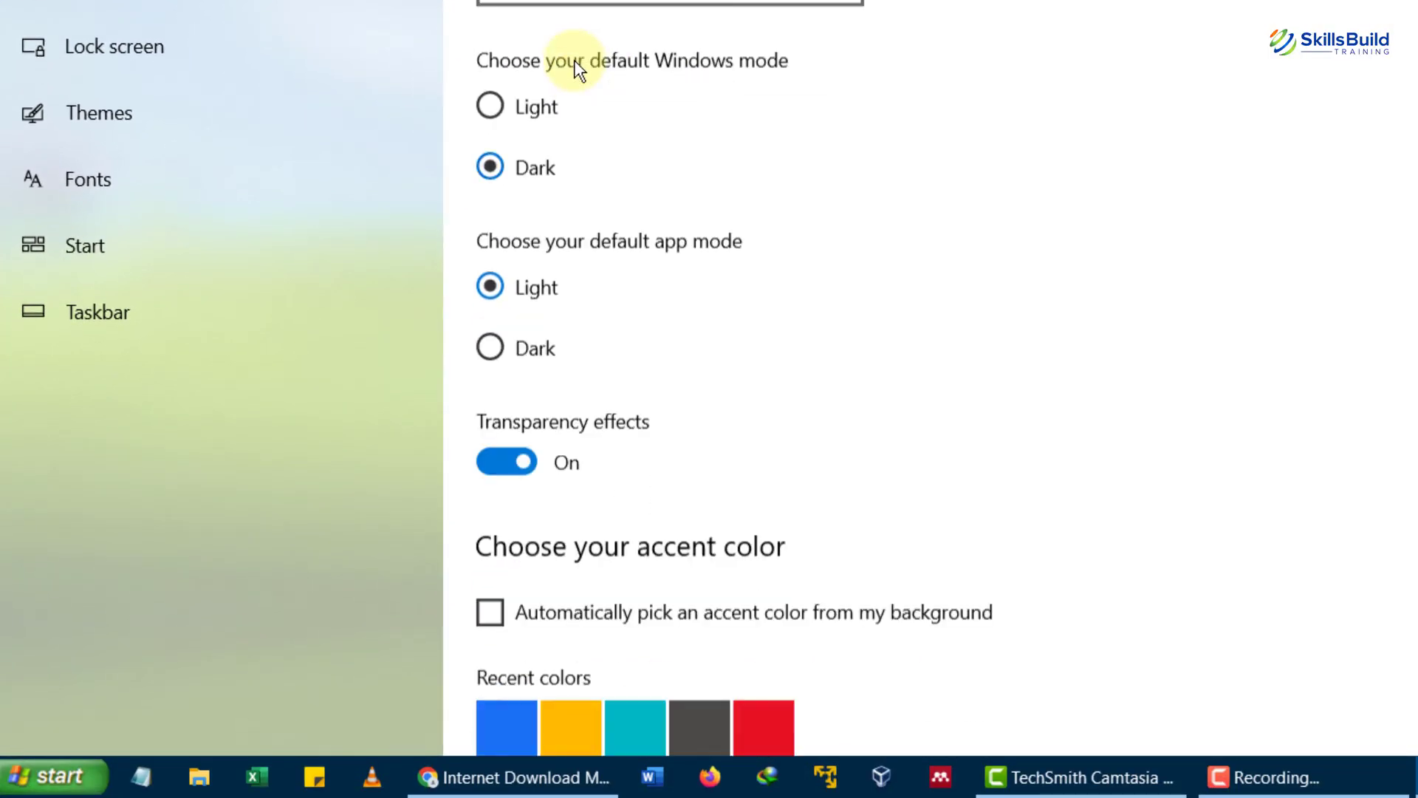
scroll(576, 67, "down", 5)
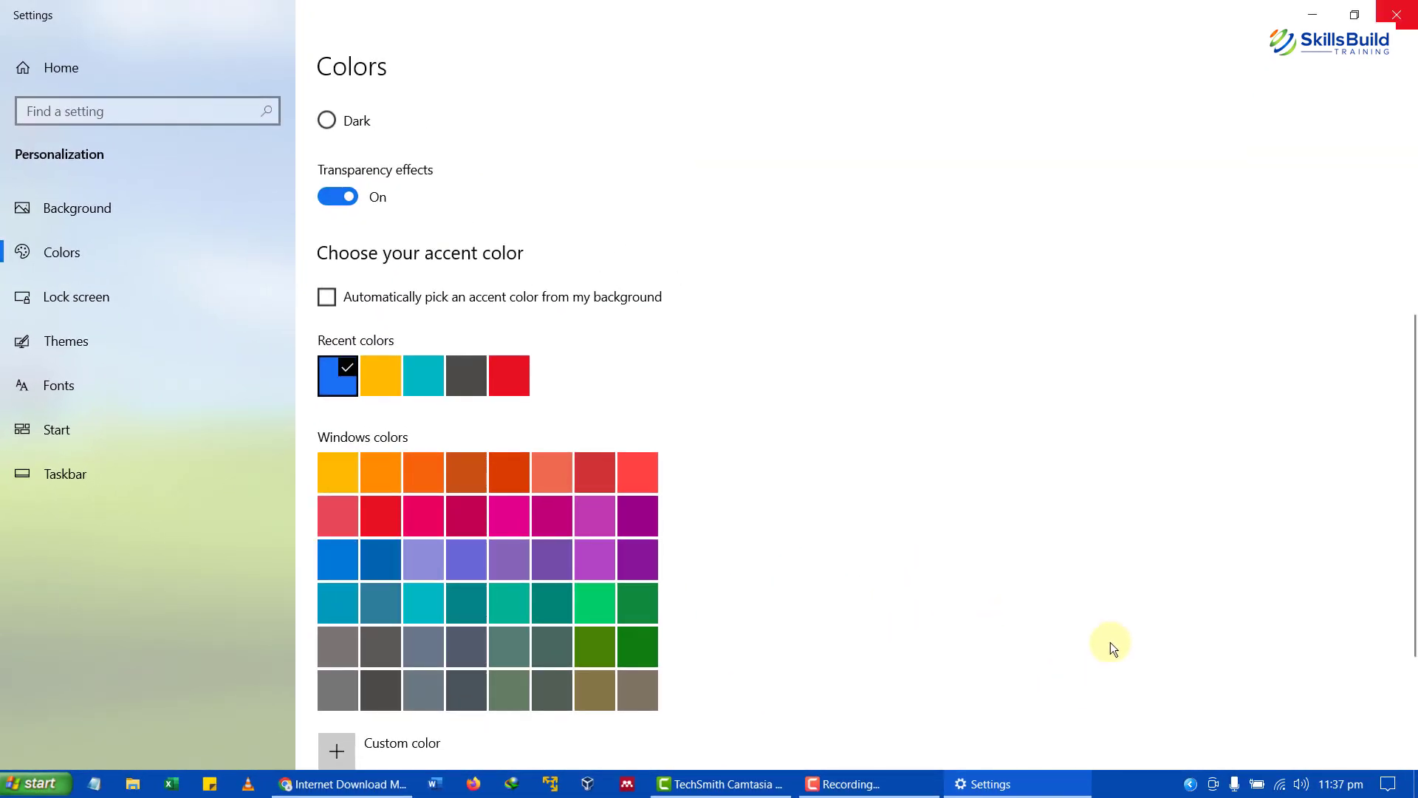
left_click(1398, 14)
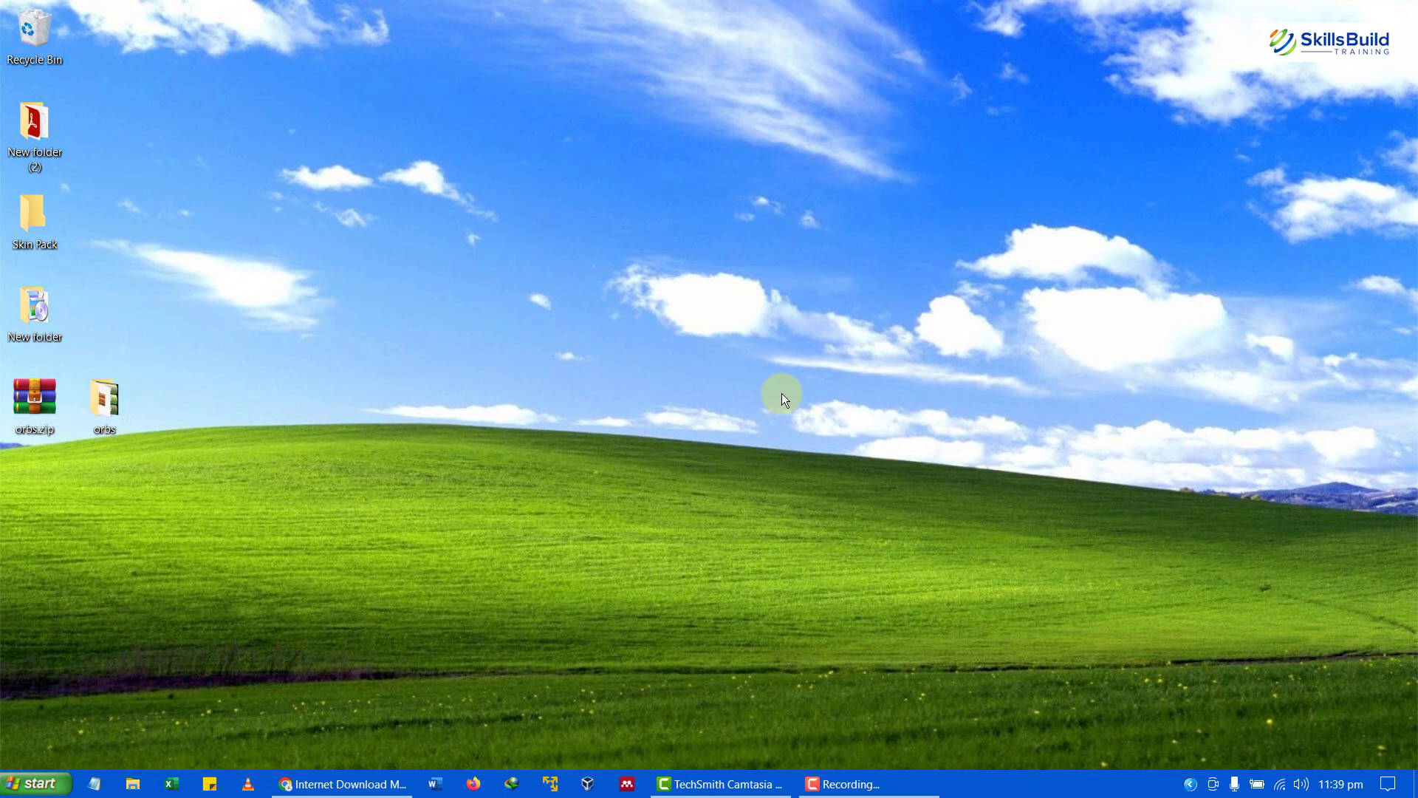
- Open the Performance Options from the advanced system settings in the properties of This PC
left_click(24, 213)
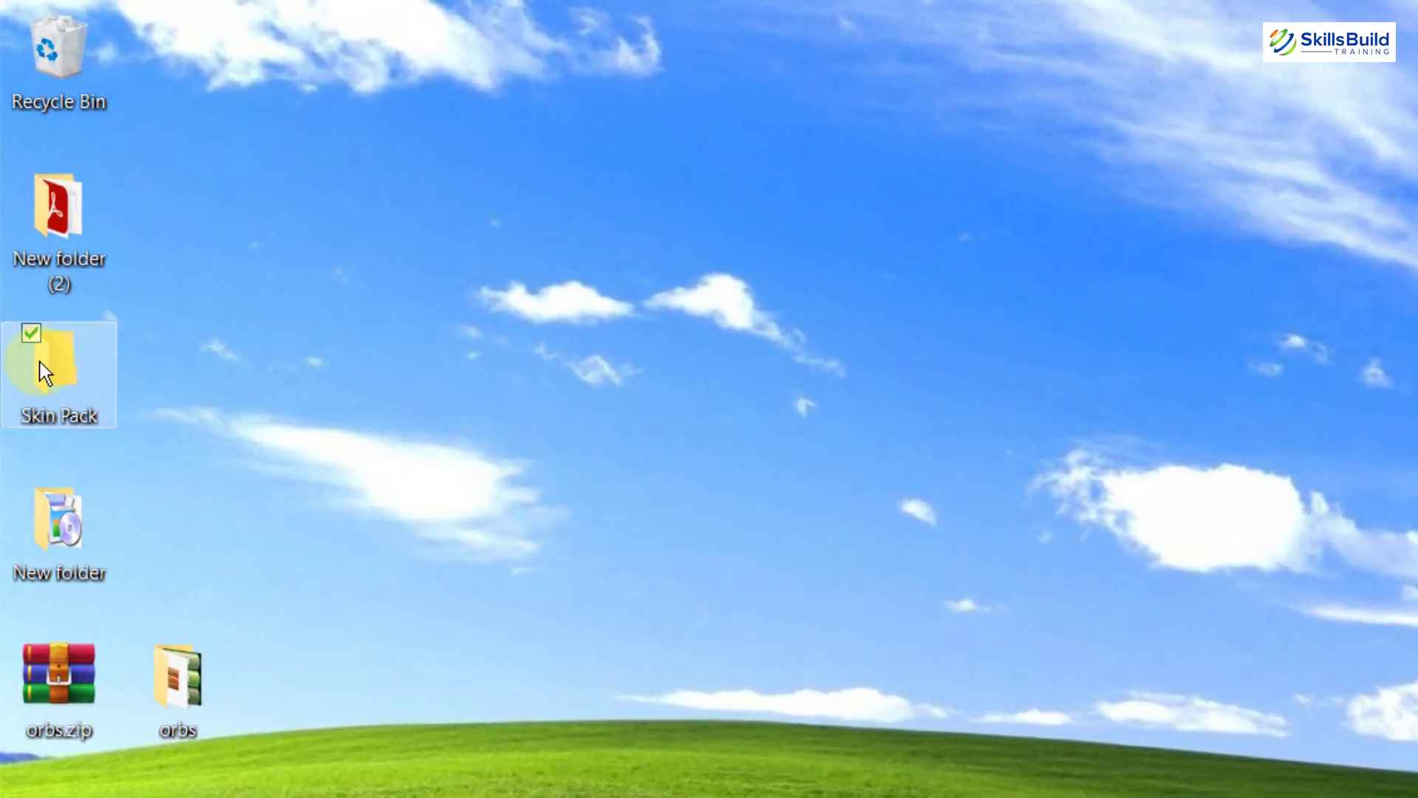
double_click(39, 362)
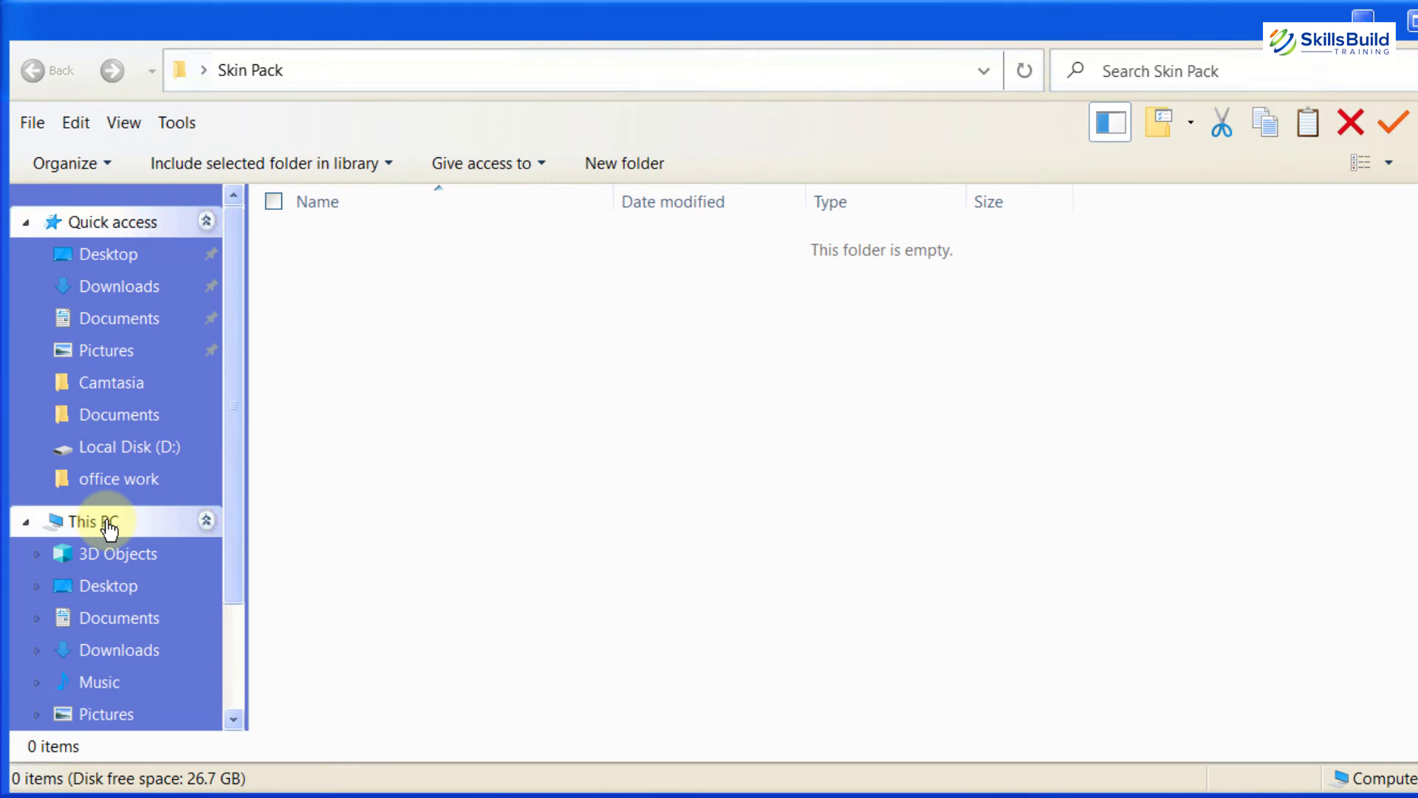
right_click(109, 526)
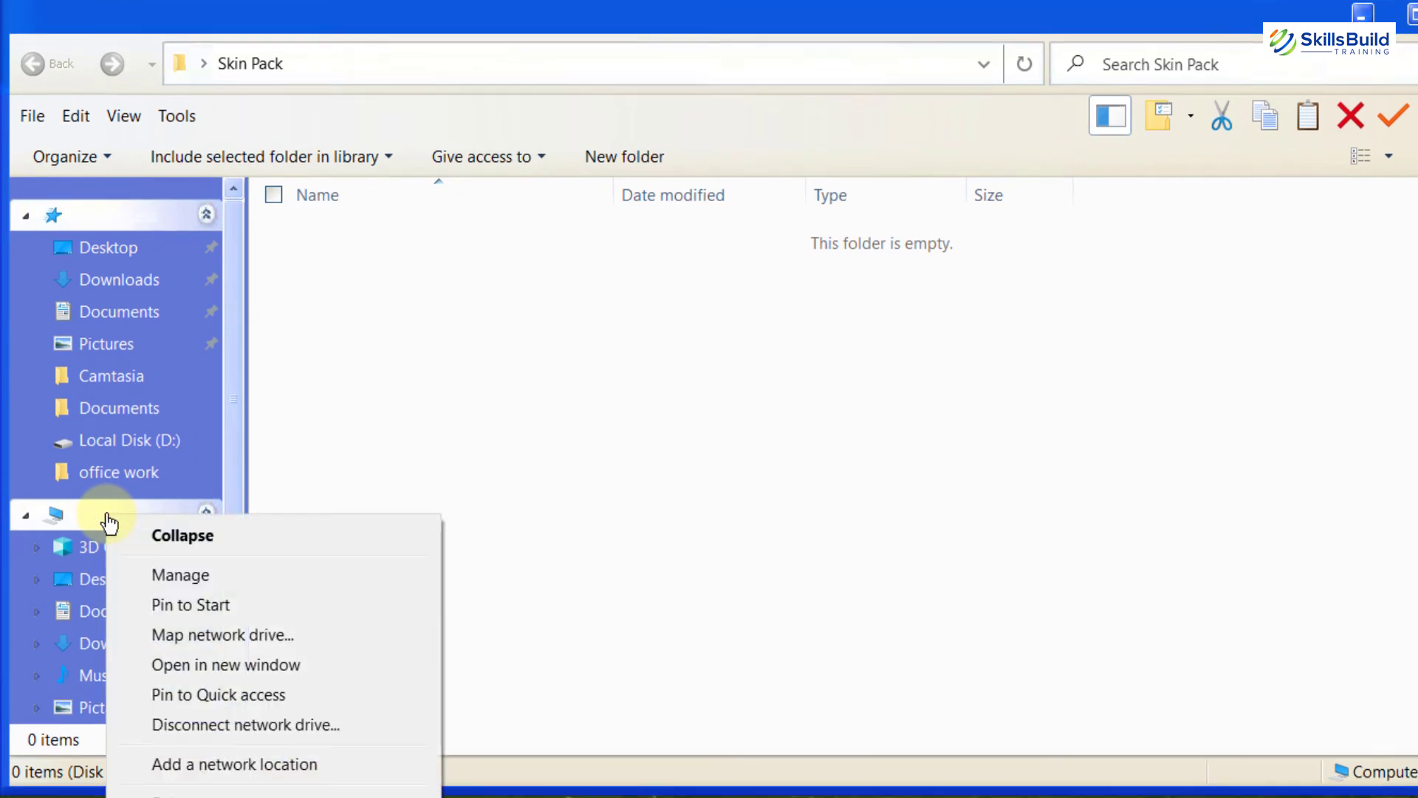
left_click(203, 761)
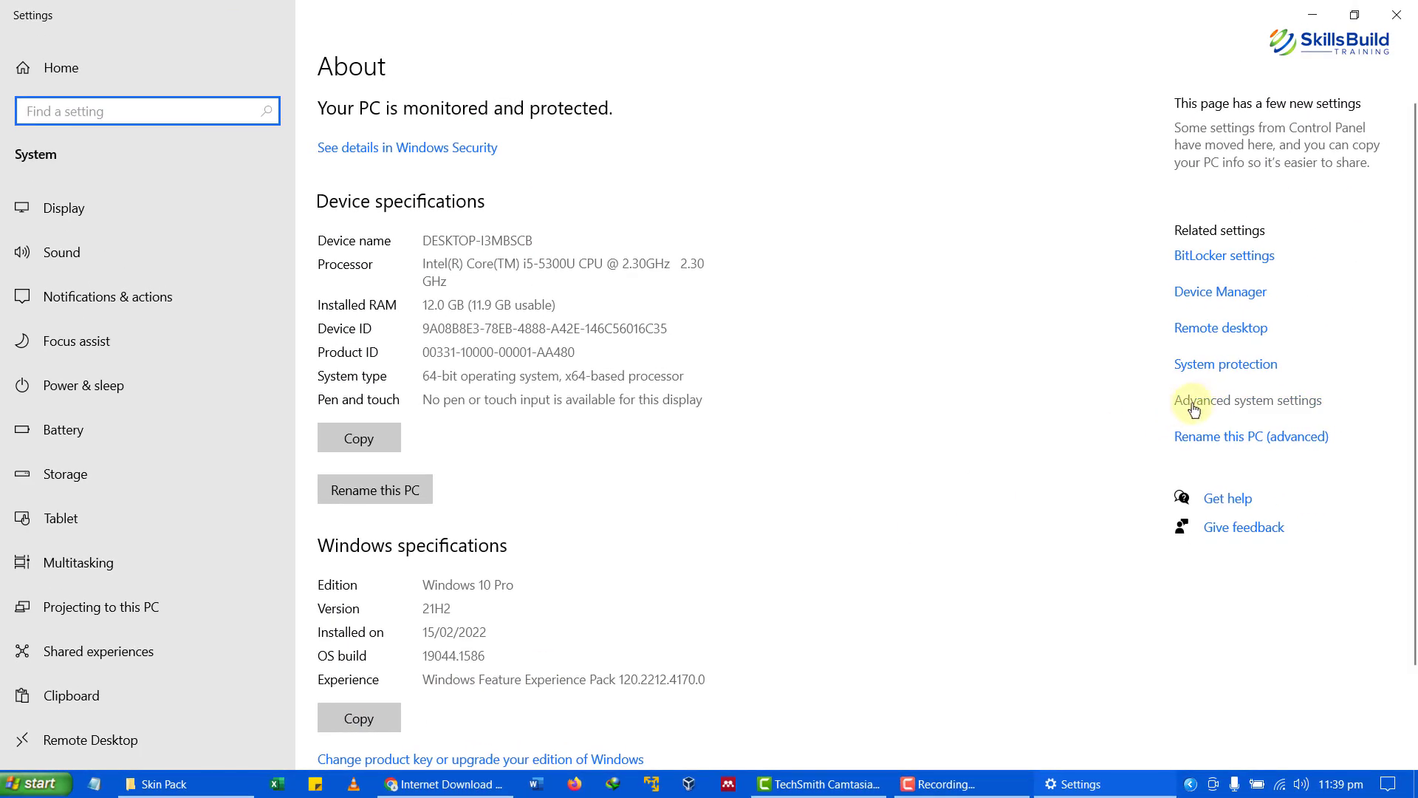
left_click(1195, 401)
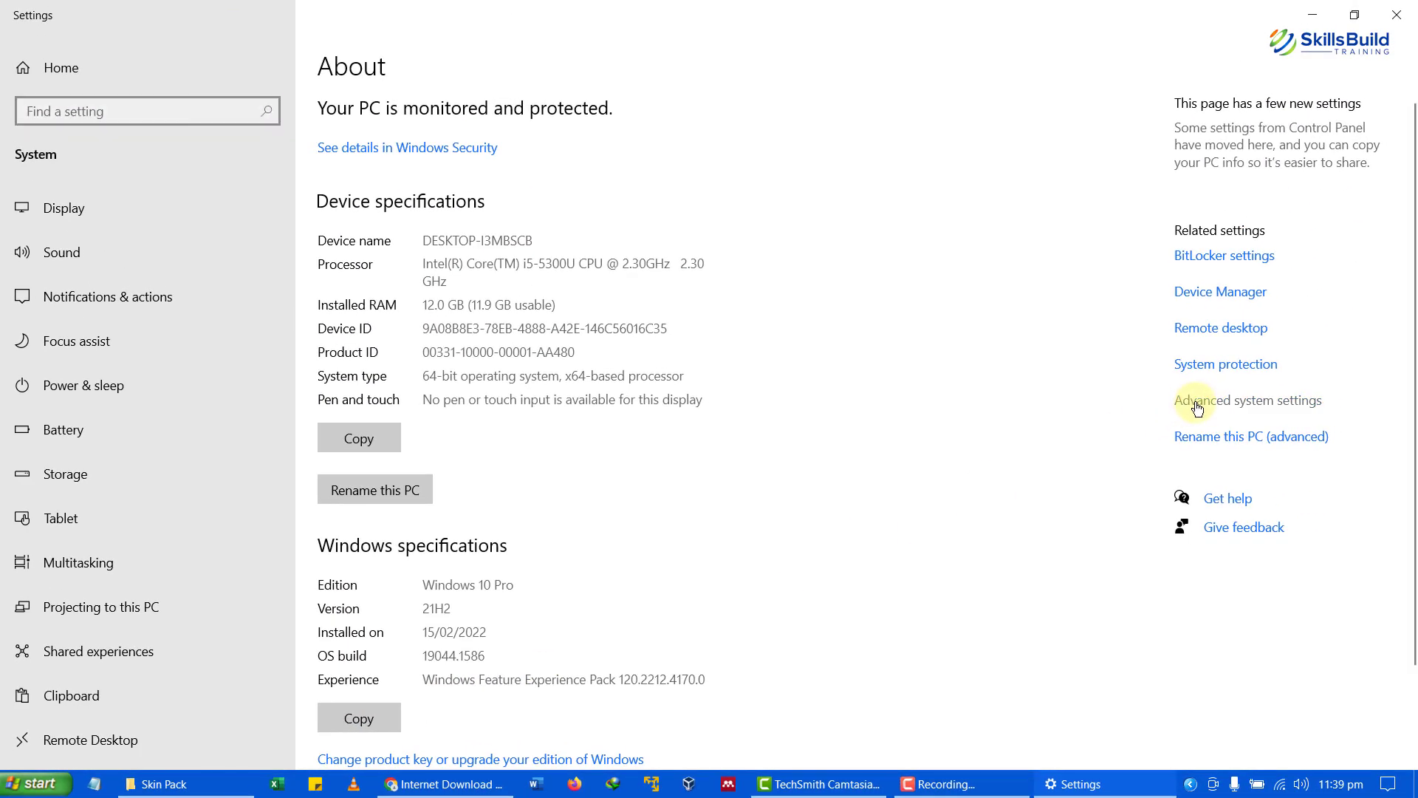
left_click(665, 359)
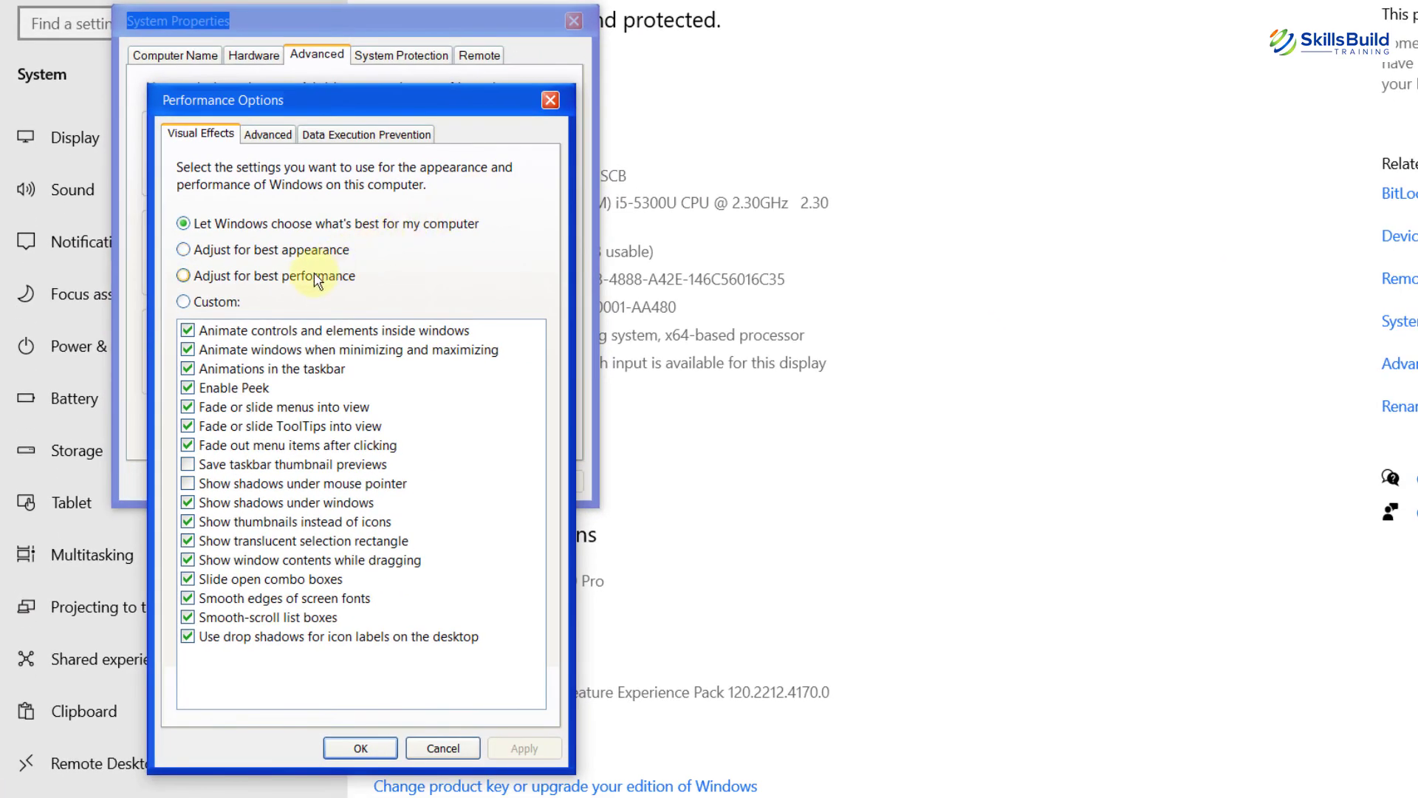
- Adjust visual effects for best performance, re-enable only Slide open combo boxes and Smooth edges of screen fonts, apply, and close System Properties
left_click(320, 277)
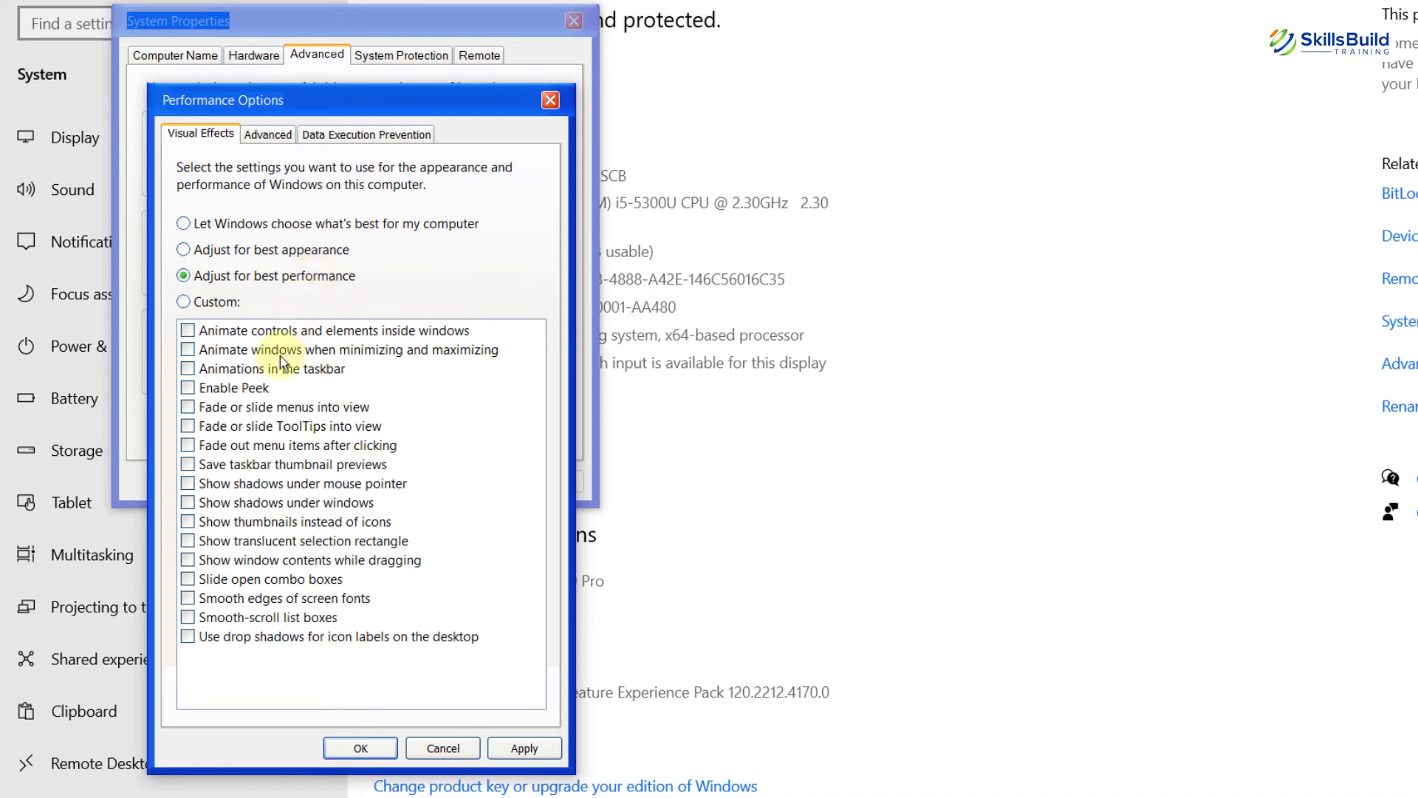
left_click(187, 580)
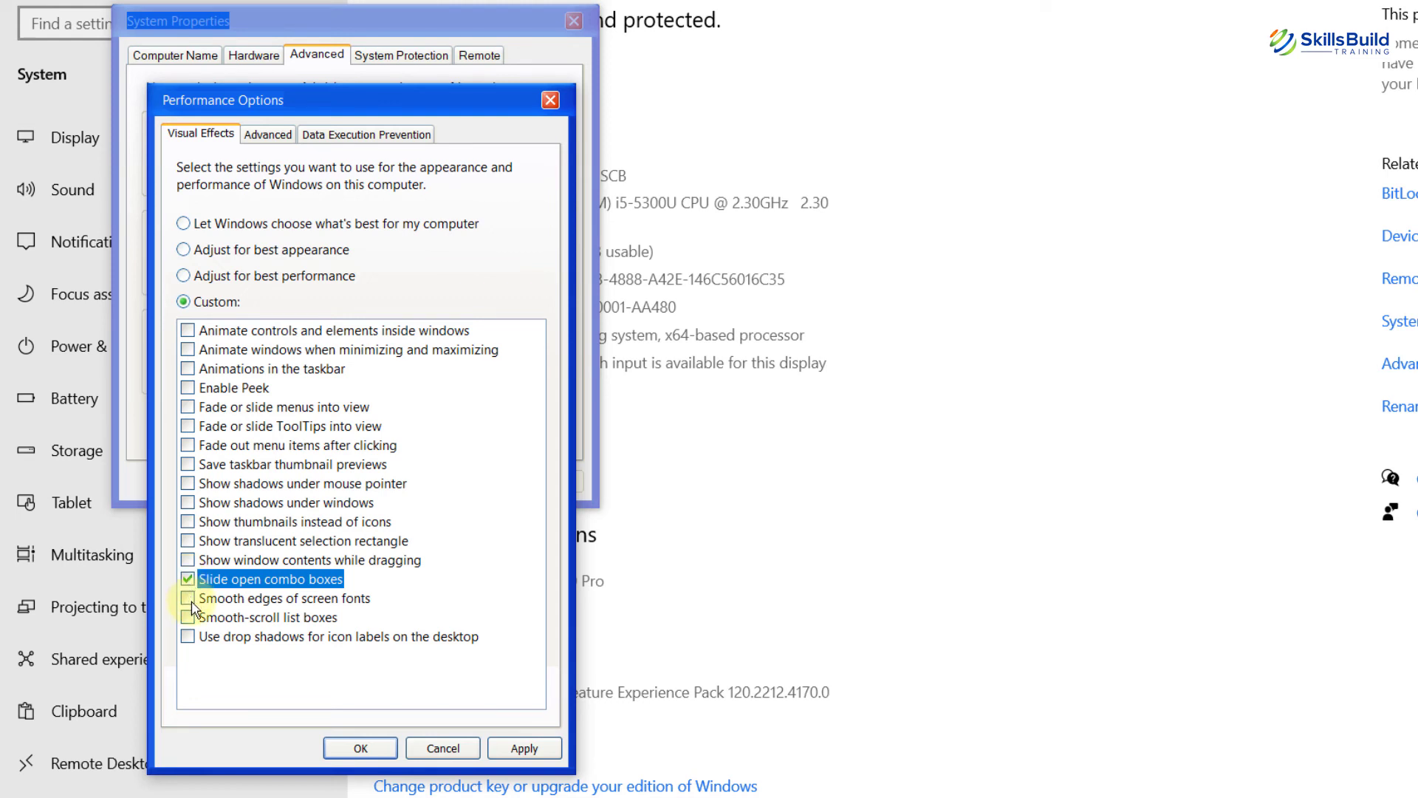
left_click(192, 601)
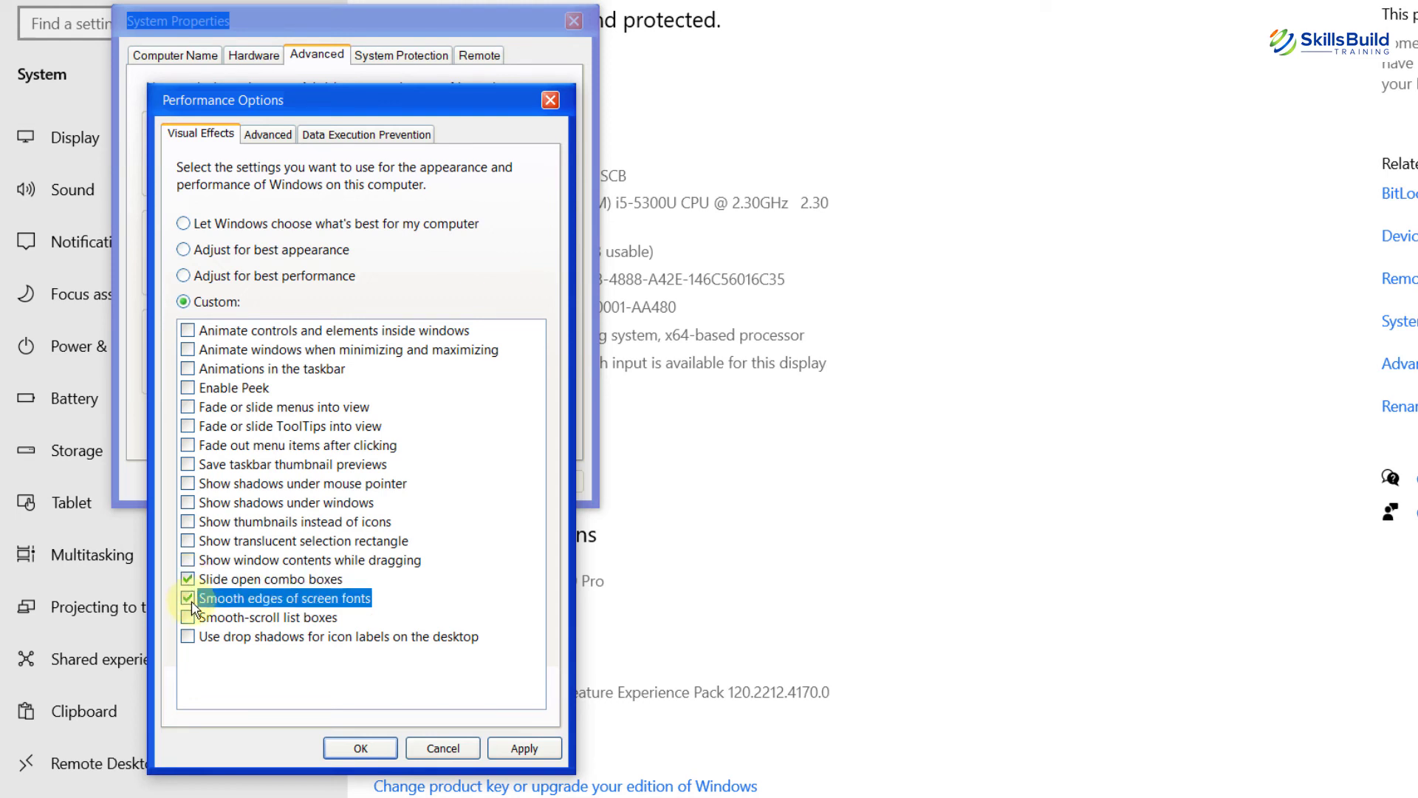
left_click(522, 750)
left_click(362, 748)
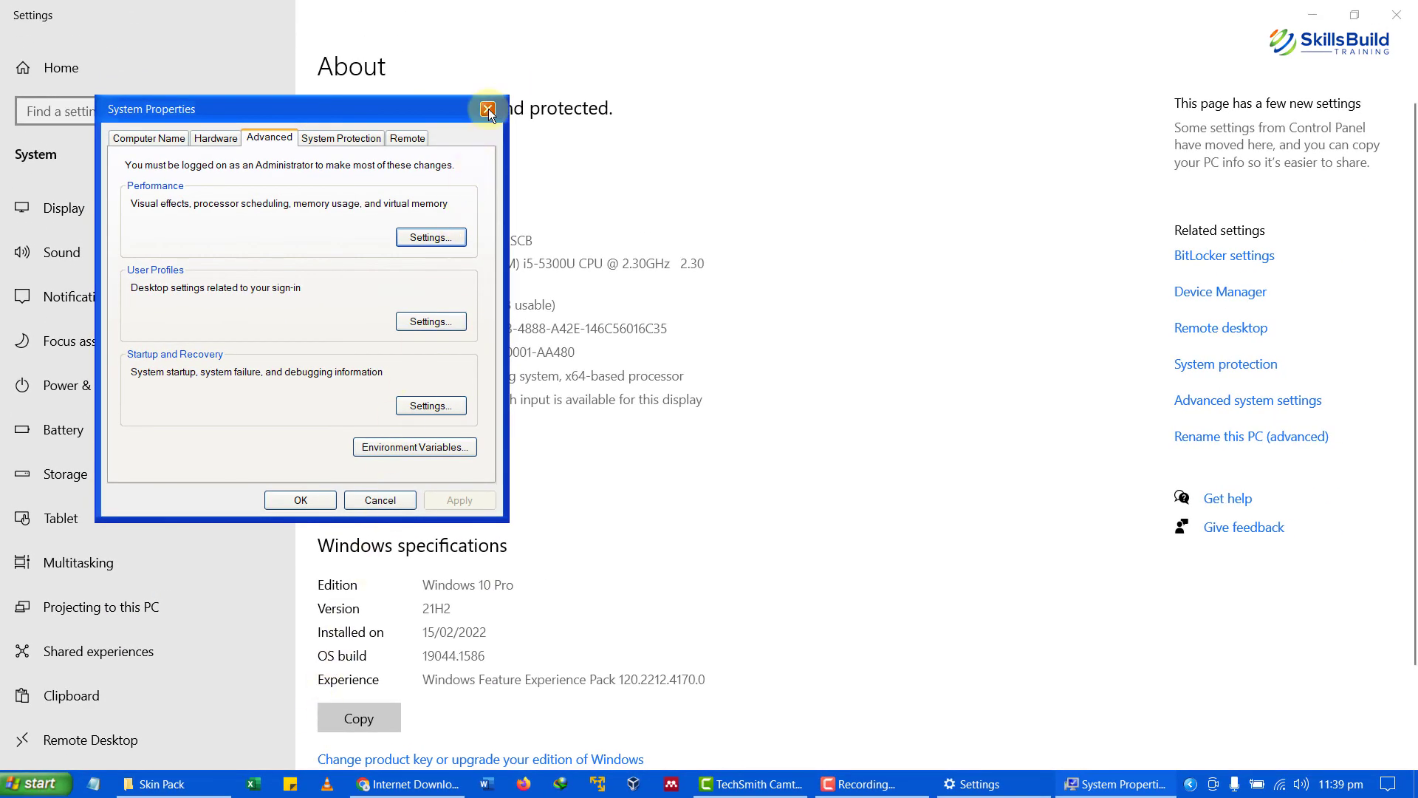
left_click(488, 111)
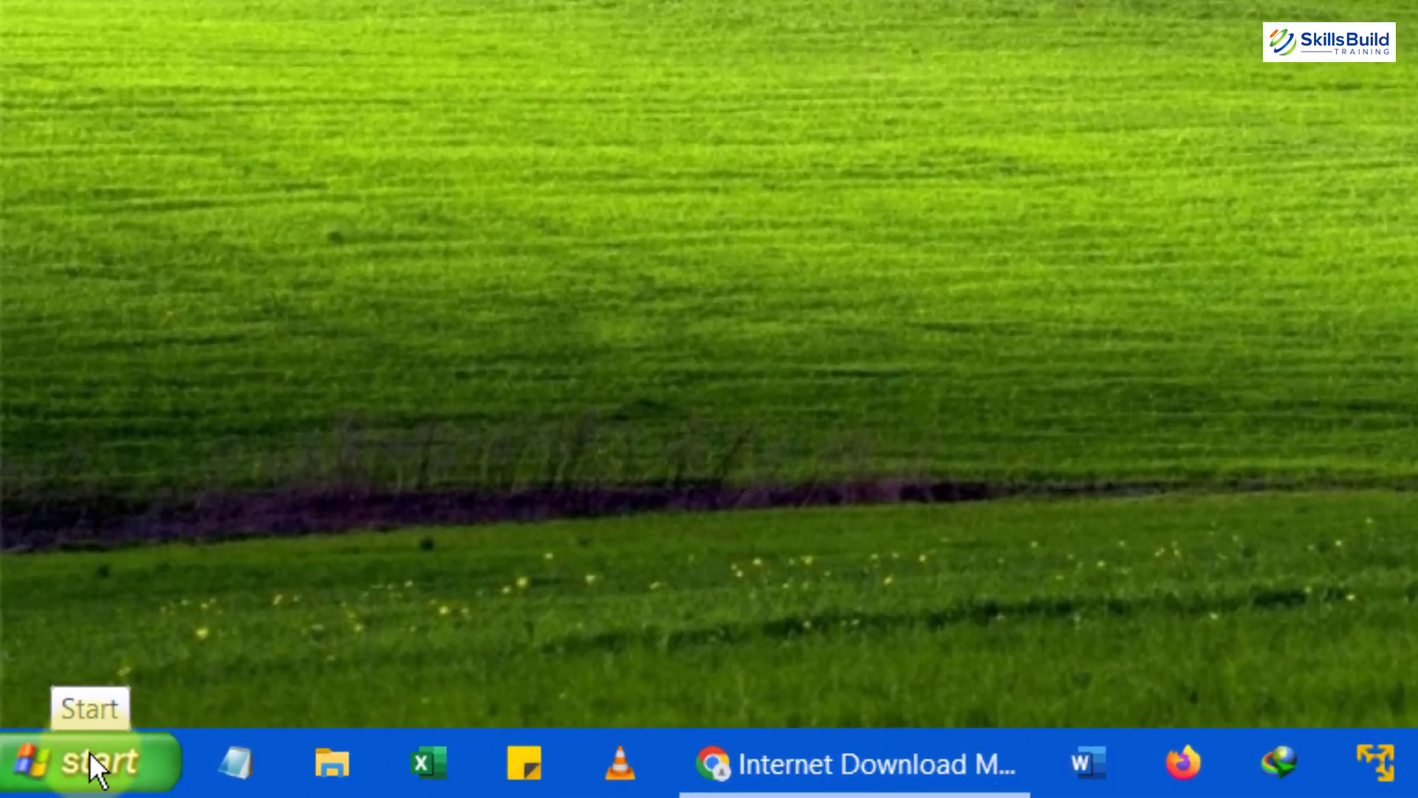
- Examine the XP-style Start menu and the look of the orbs folder and This PC in File Explorer
left_click(90, 752)
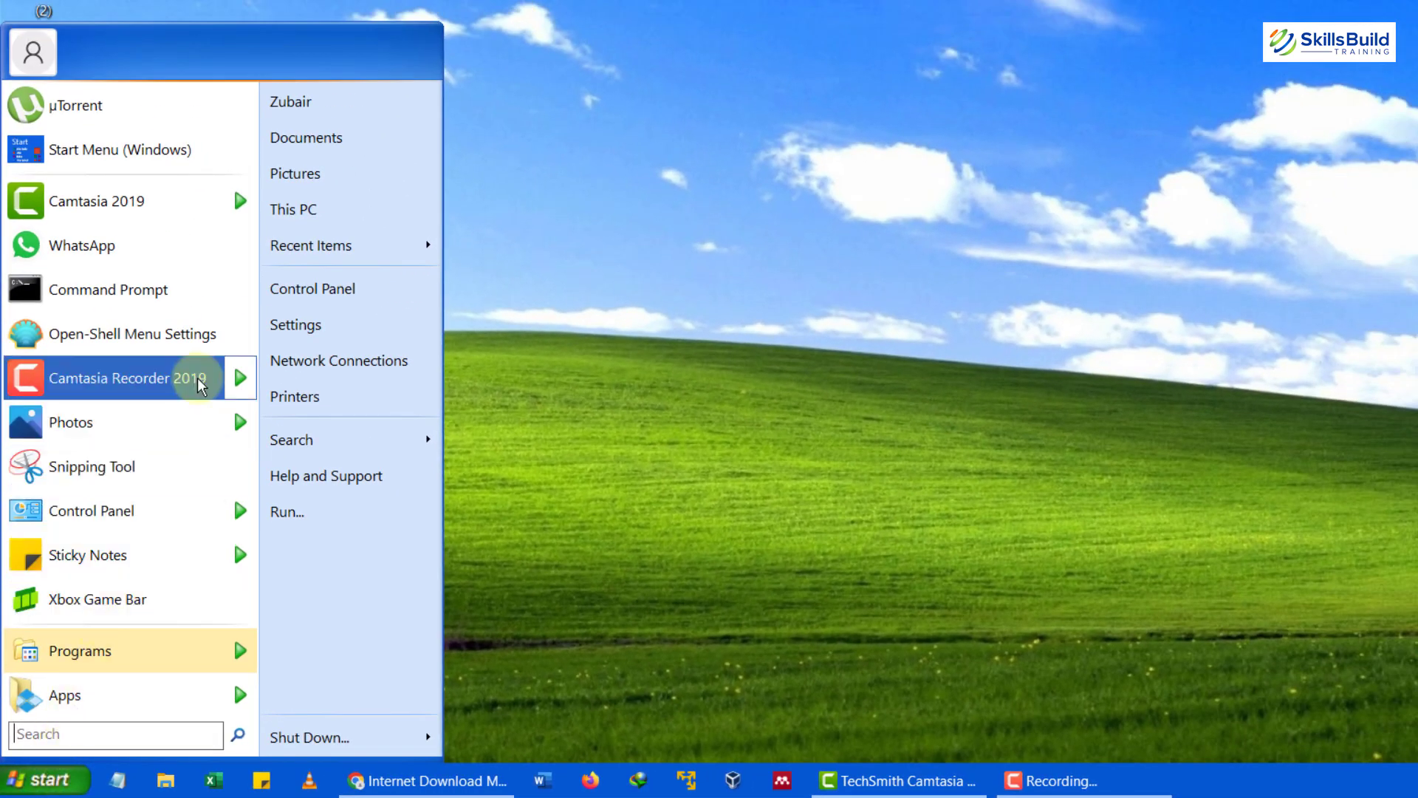
mouse_move(199, 384)
left_click(601, 352)
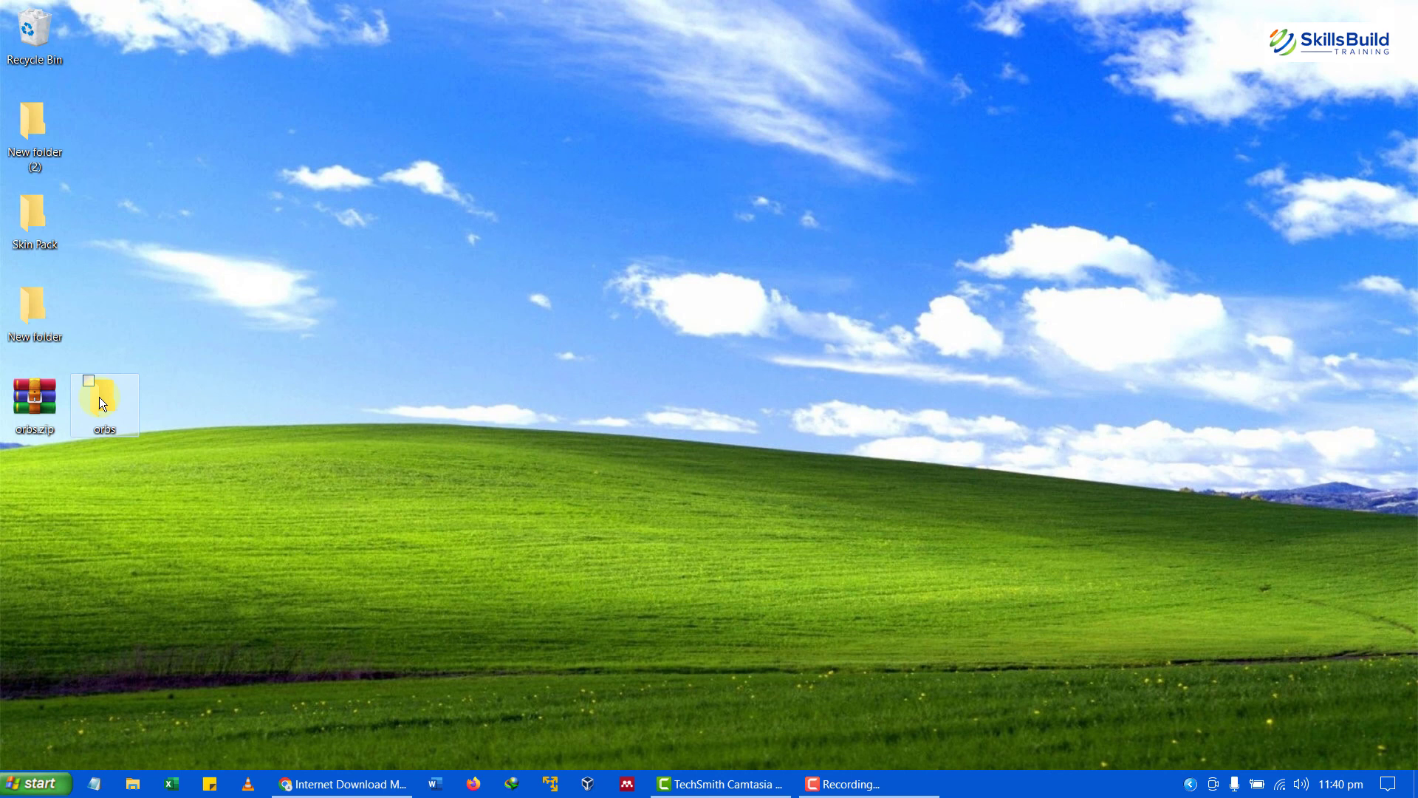
double_click(102, 403)
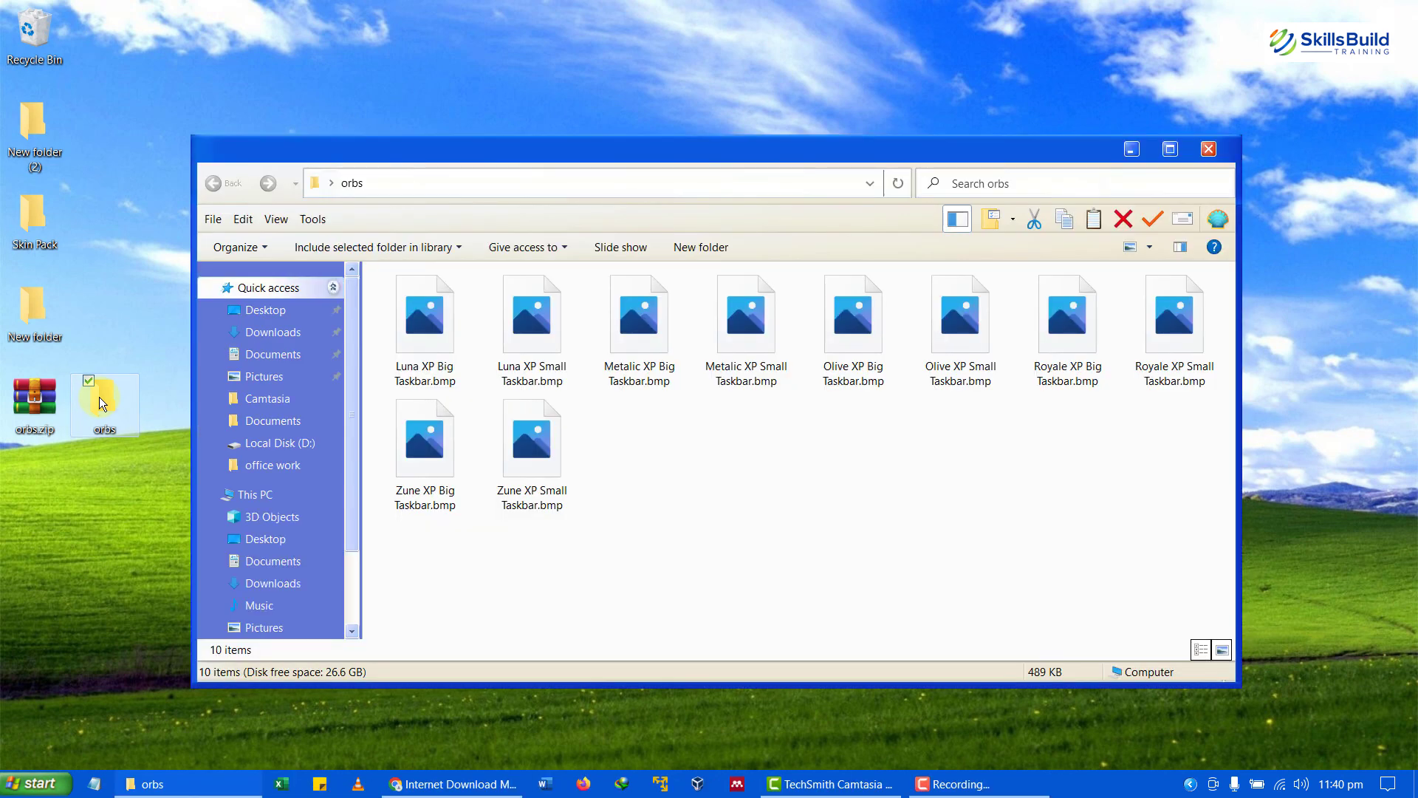
left_click(262, 492)
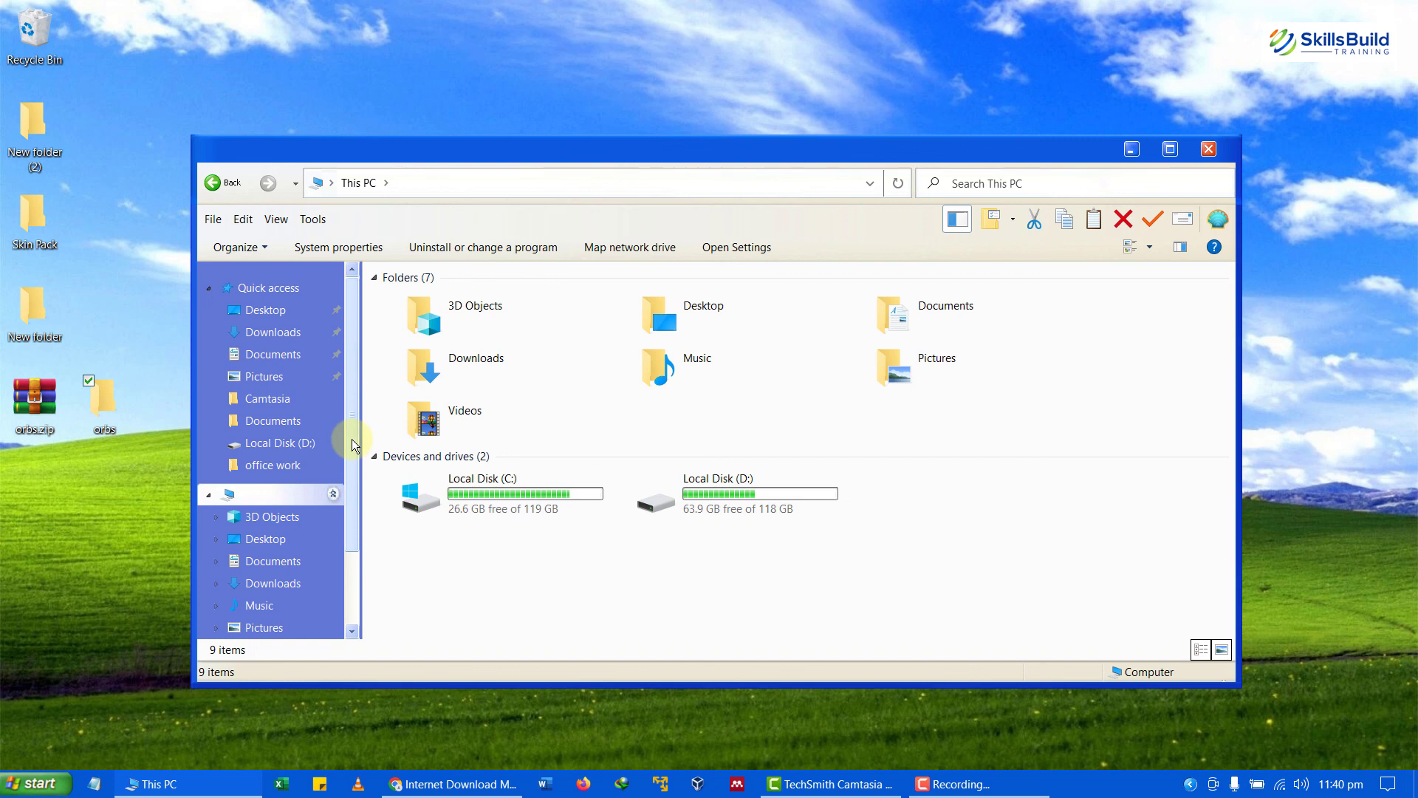
left_click_drag(351, 442, 353, 511)
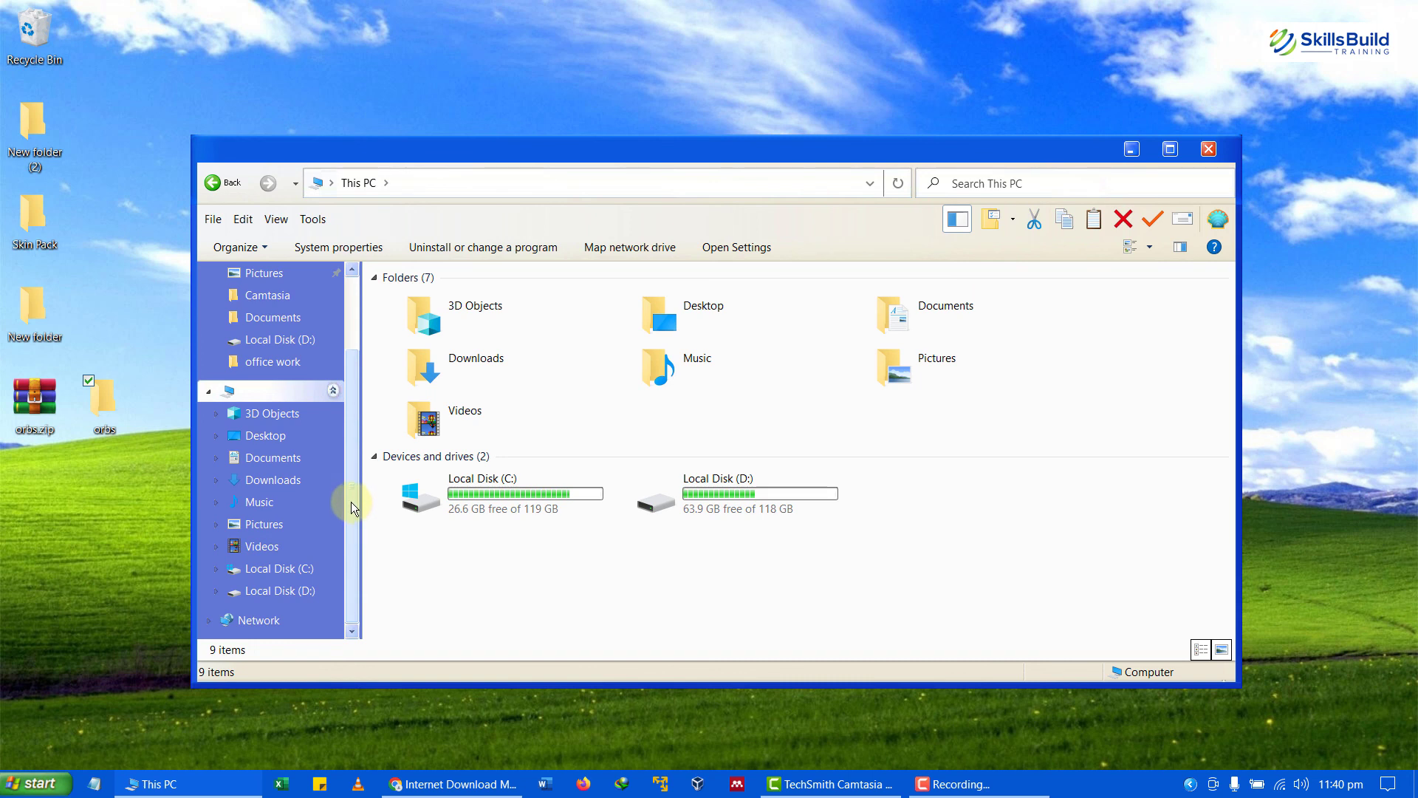